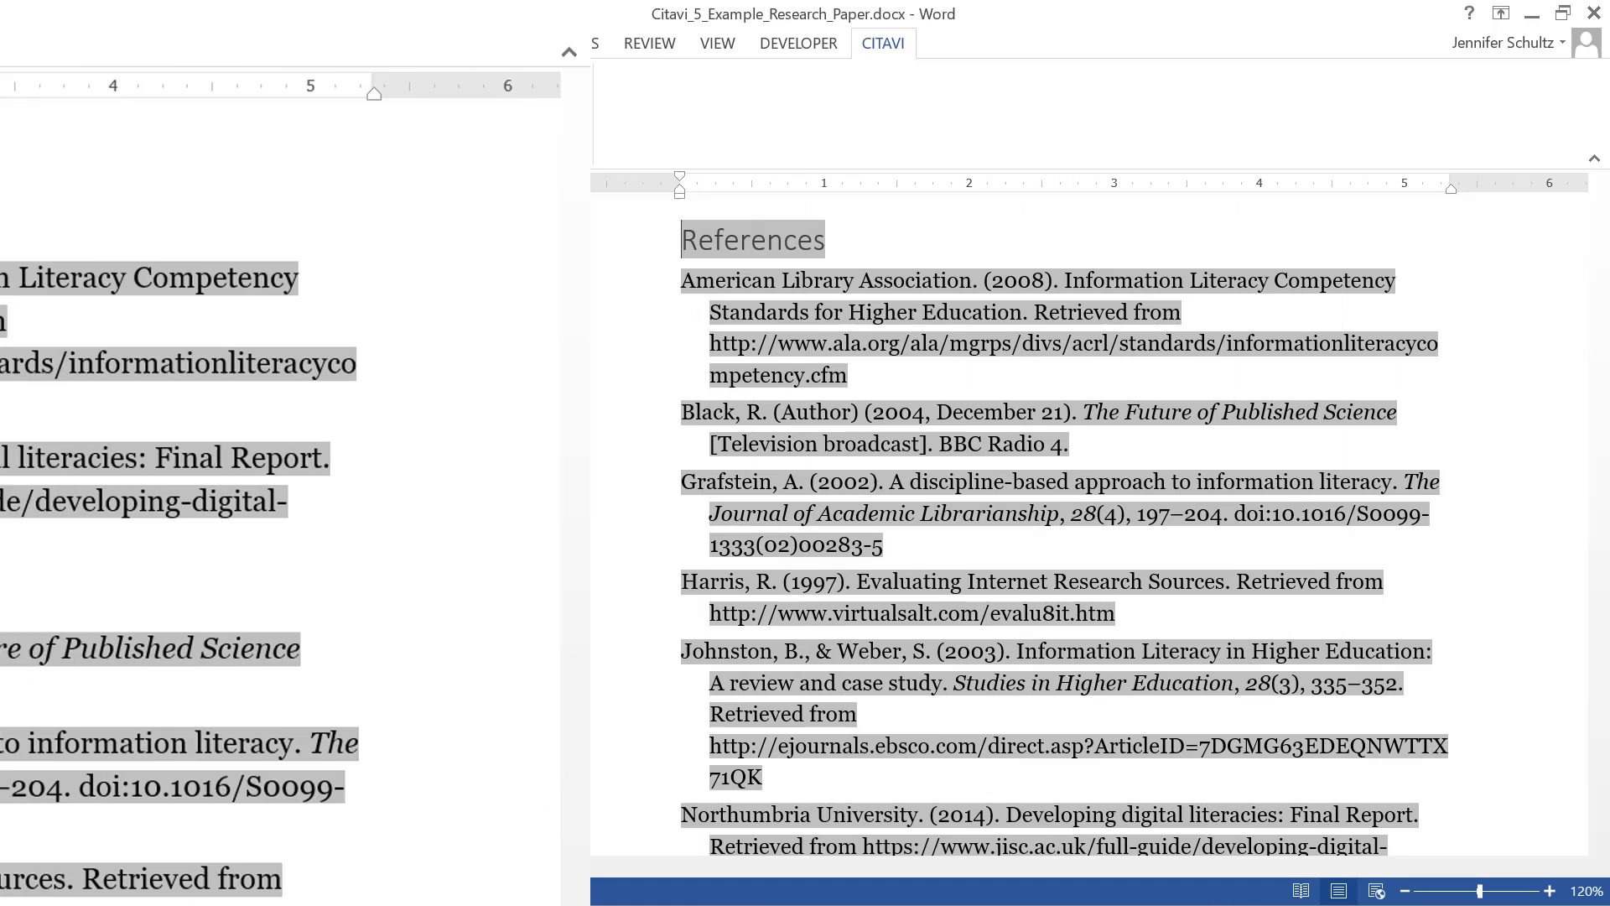
Apply a grouping from the CITAVI Grouping list and scroll through the year-grouped References
{"action": "left_click", "coordinate": [393, 100]}
{"action": "left_click", "coordinate": [371, 153]}
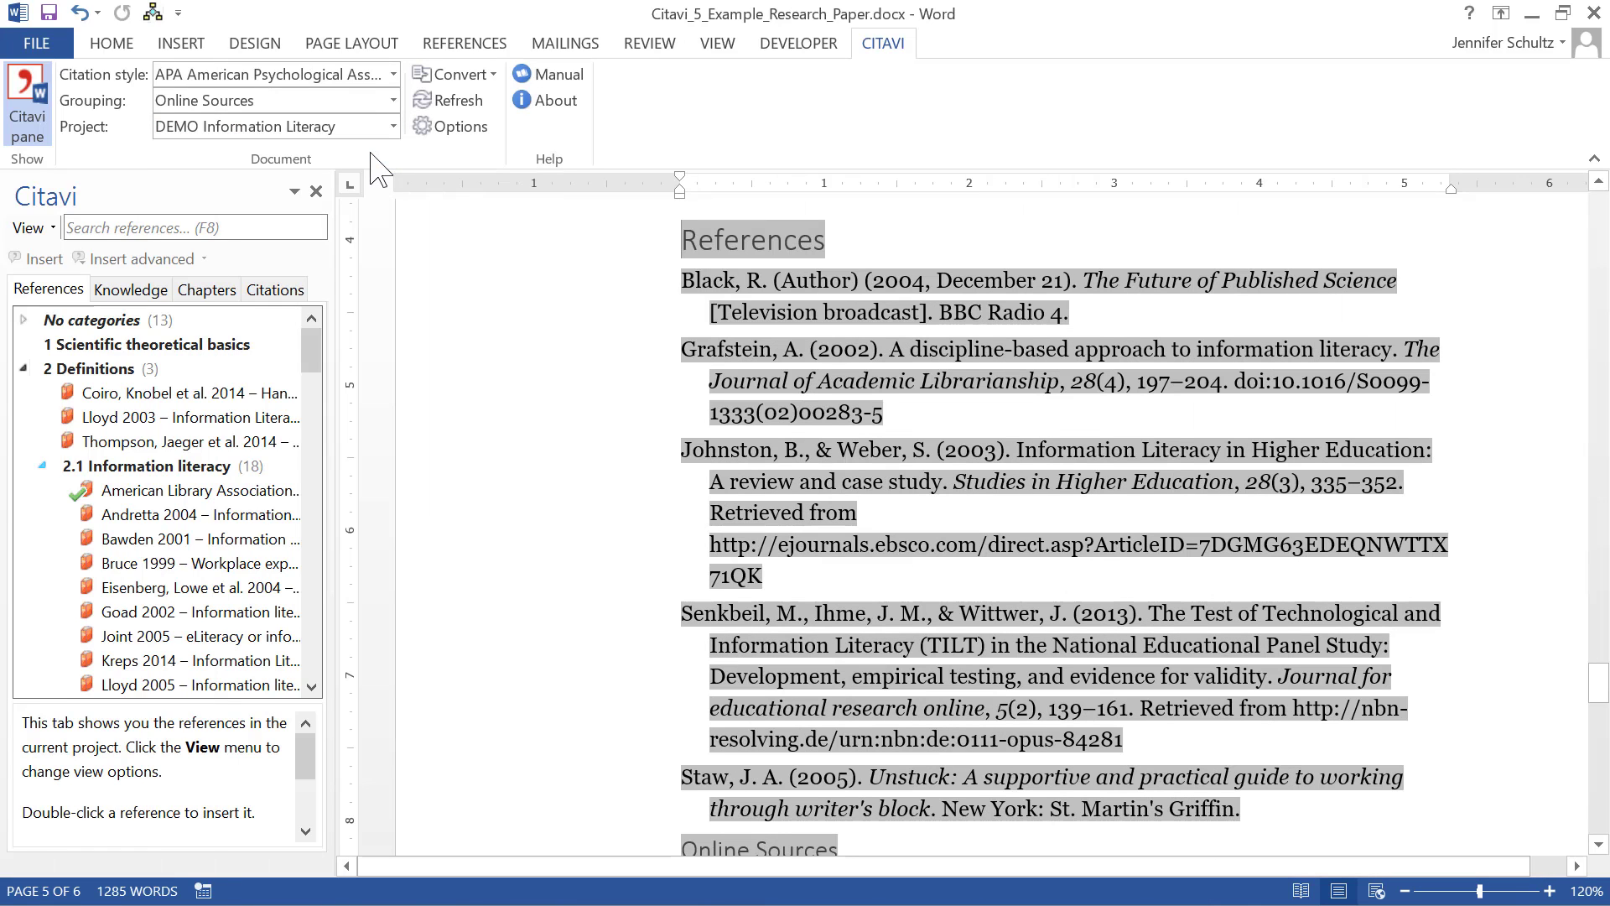
{"action": "scroll", "coordinate": [554, 332], "scroll_direction": "down", "scroll_amount": 3}
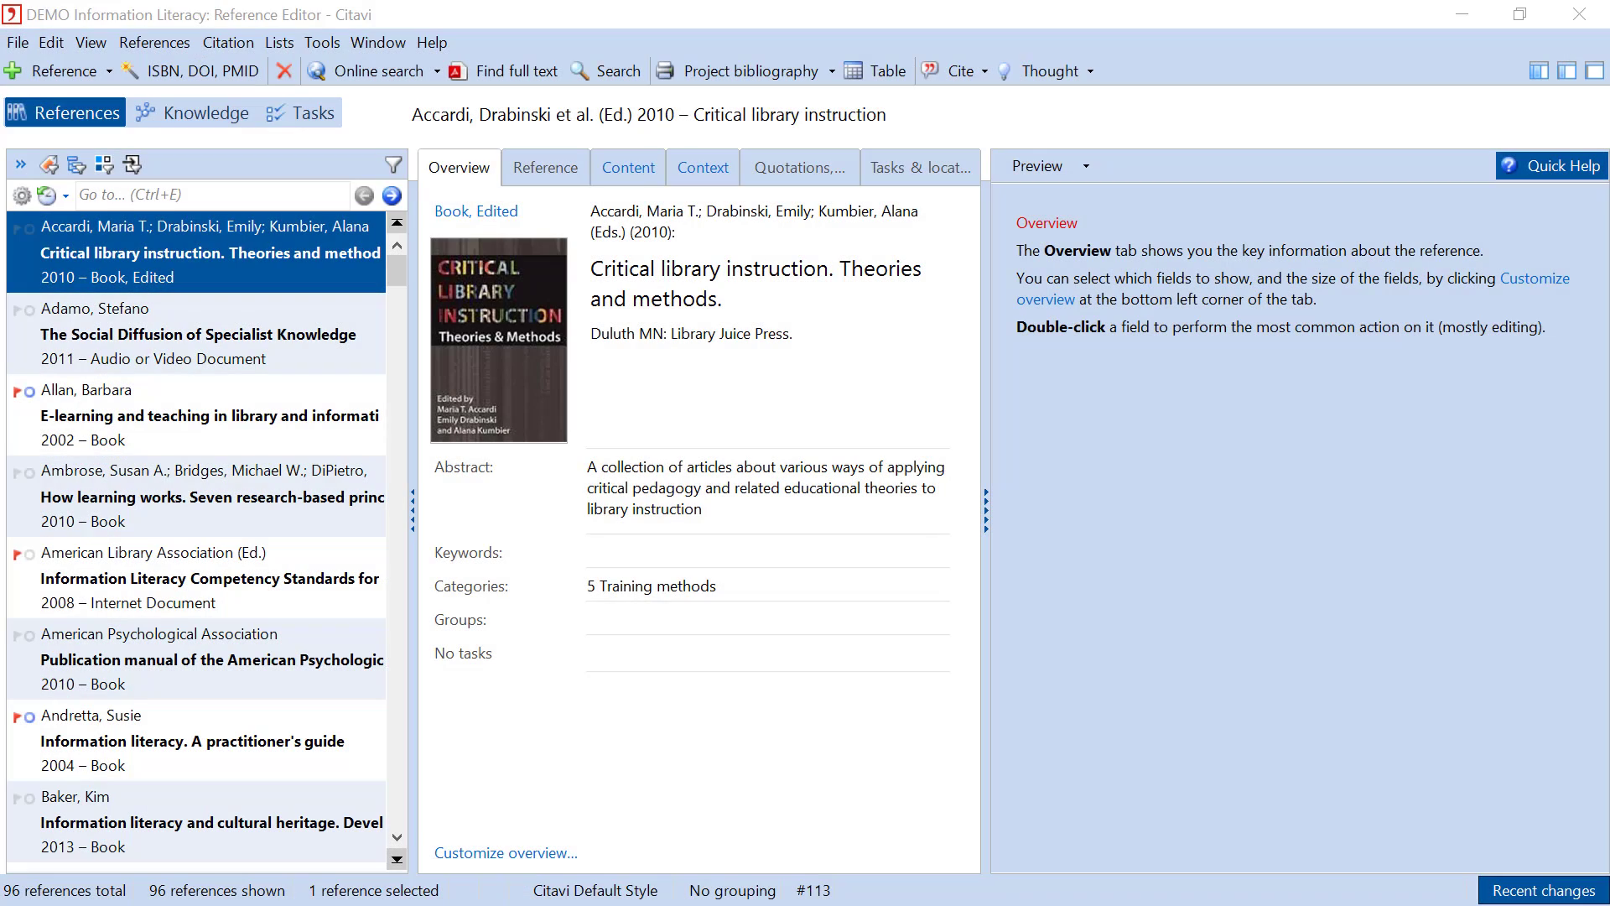
Through Citation > Group bibliography, add a new grouping named 'Online Sources'
{"action": "left_click", "coordinate": [228, 42]}
{"action": "mouse_move", "coordinate": [270, 188]}
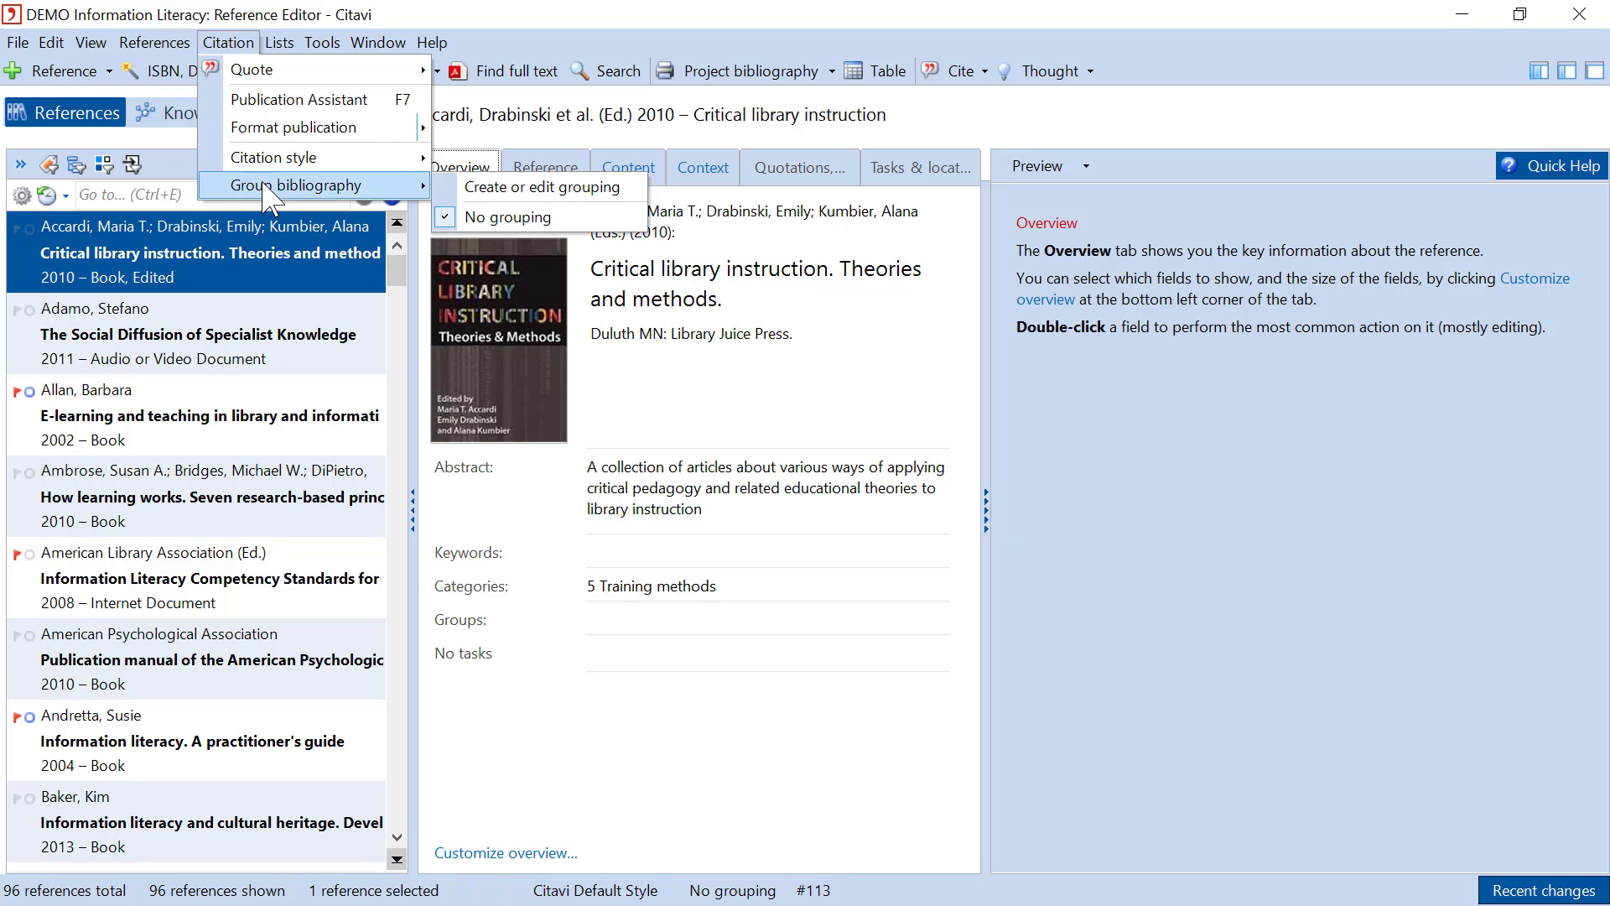
{"action": "left_click", "coordinate": [560, 191]}
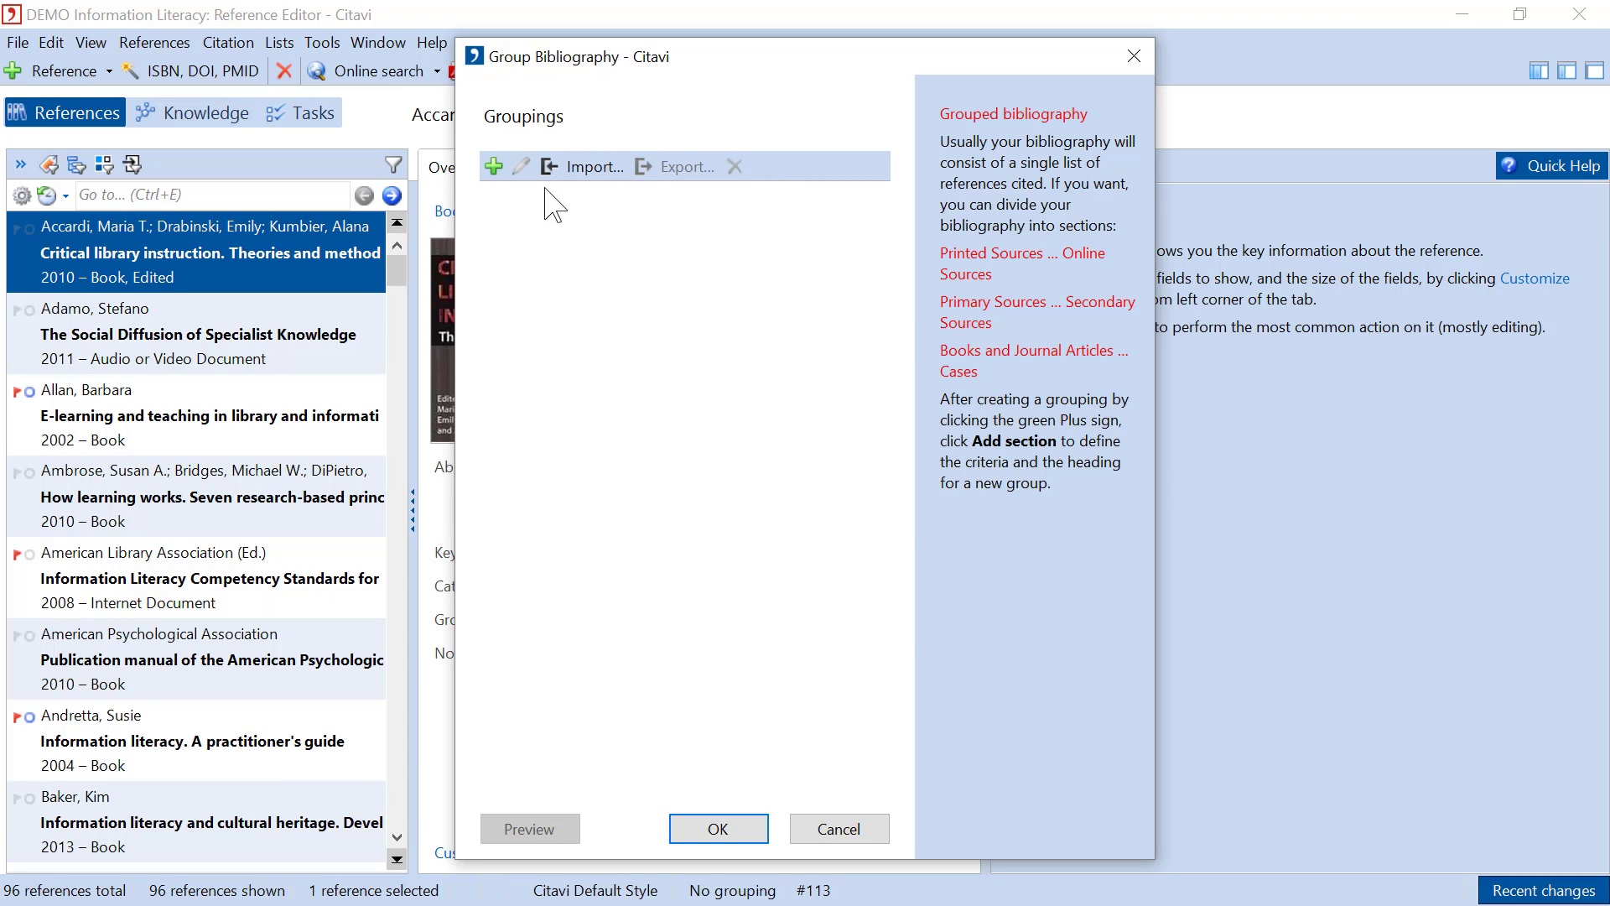
{"action": "left_click", "coordinate": [494, 166]}
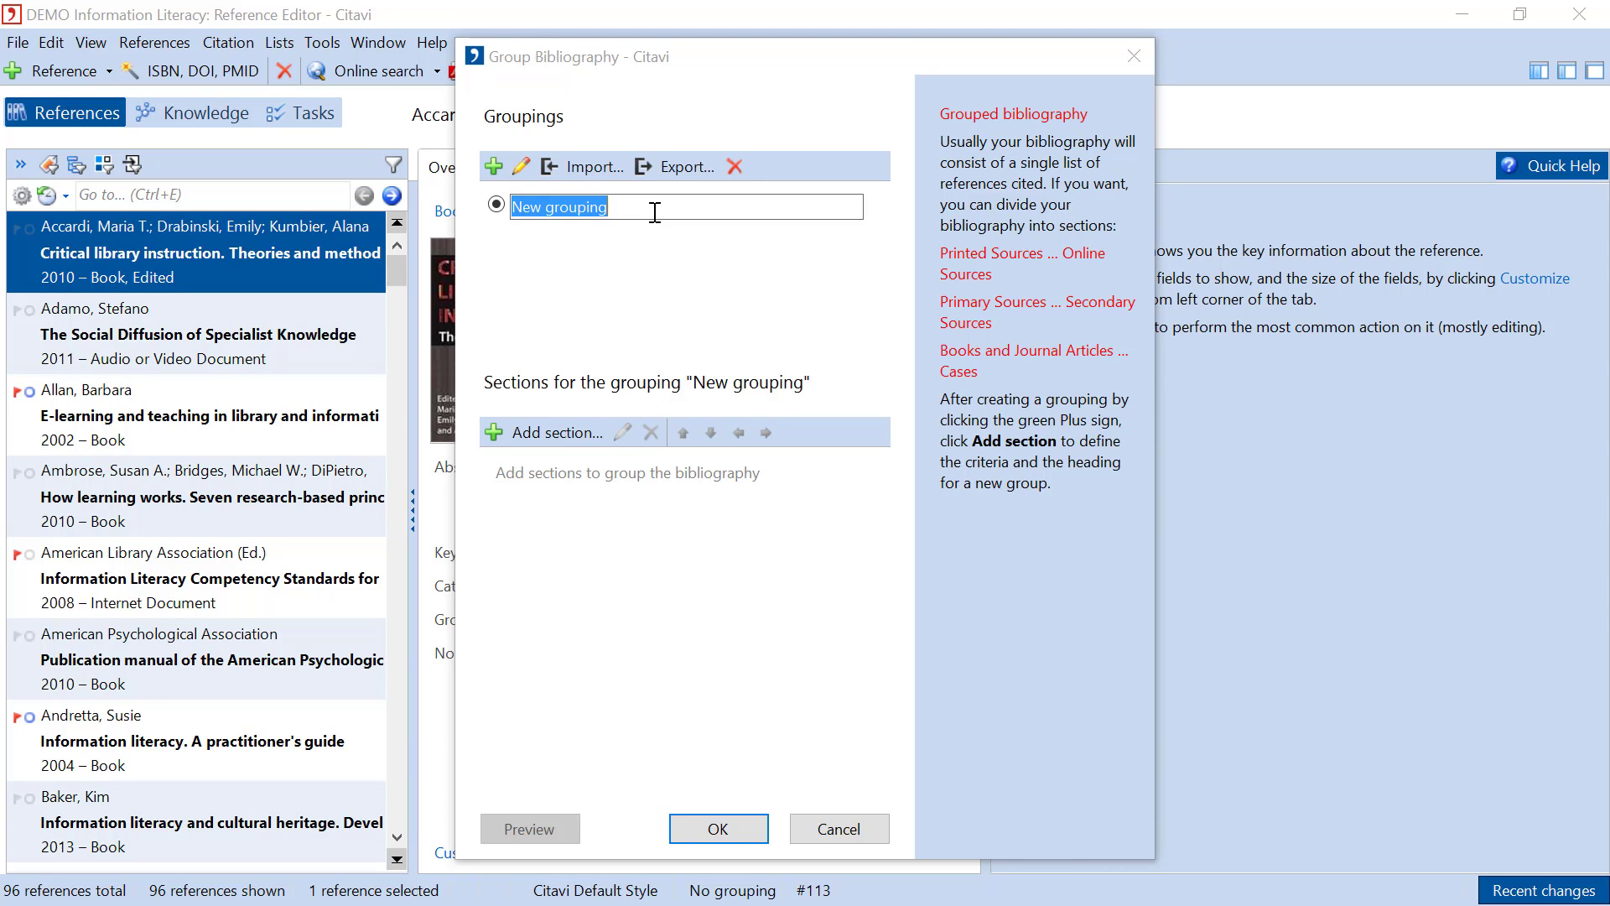
{"action": "type", "text": "Online Sources"}
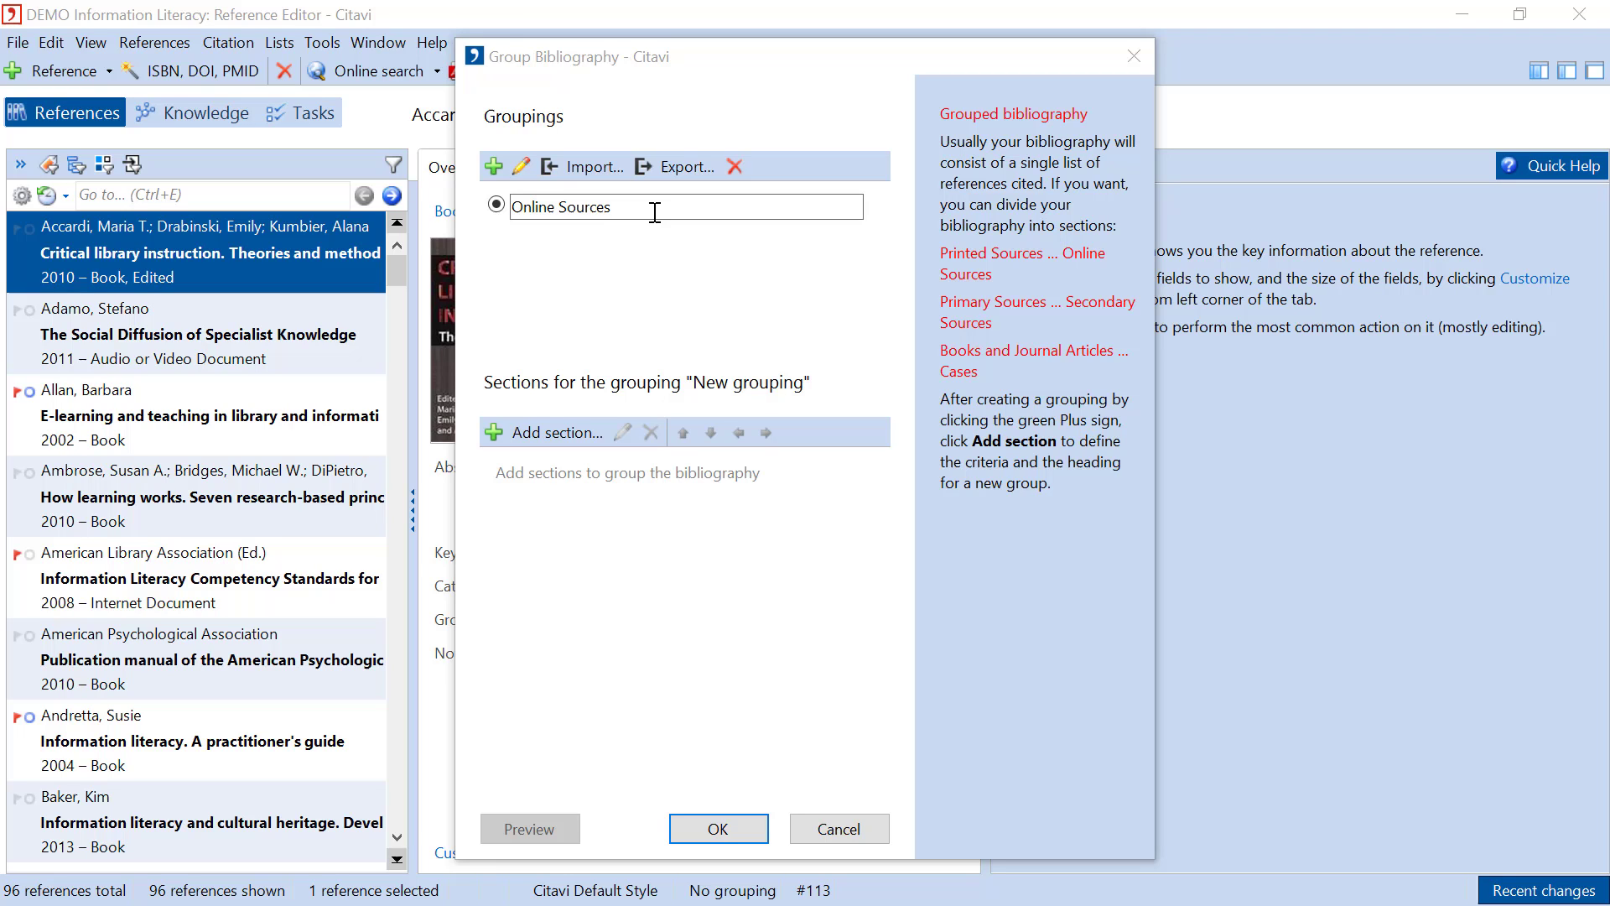
{"action": "key", "text": "Return"}
Add an Internet Document section with the manual heading 'Online Sources', then save the grouping
{"action": "left_click", "coordinate": [552, 433]}
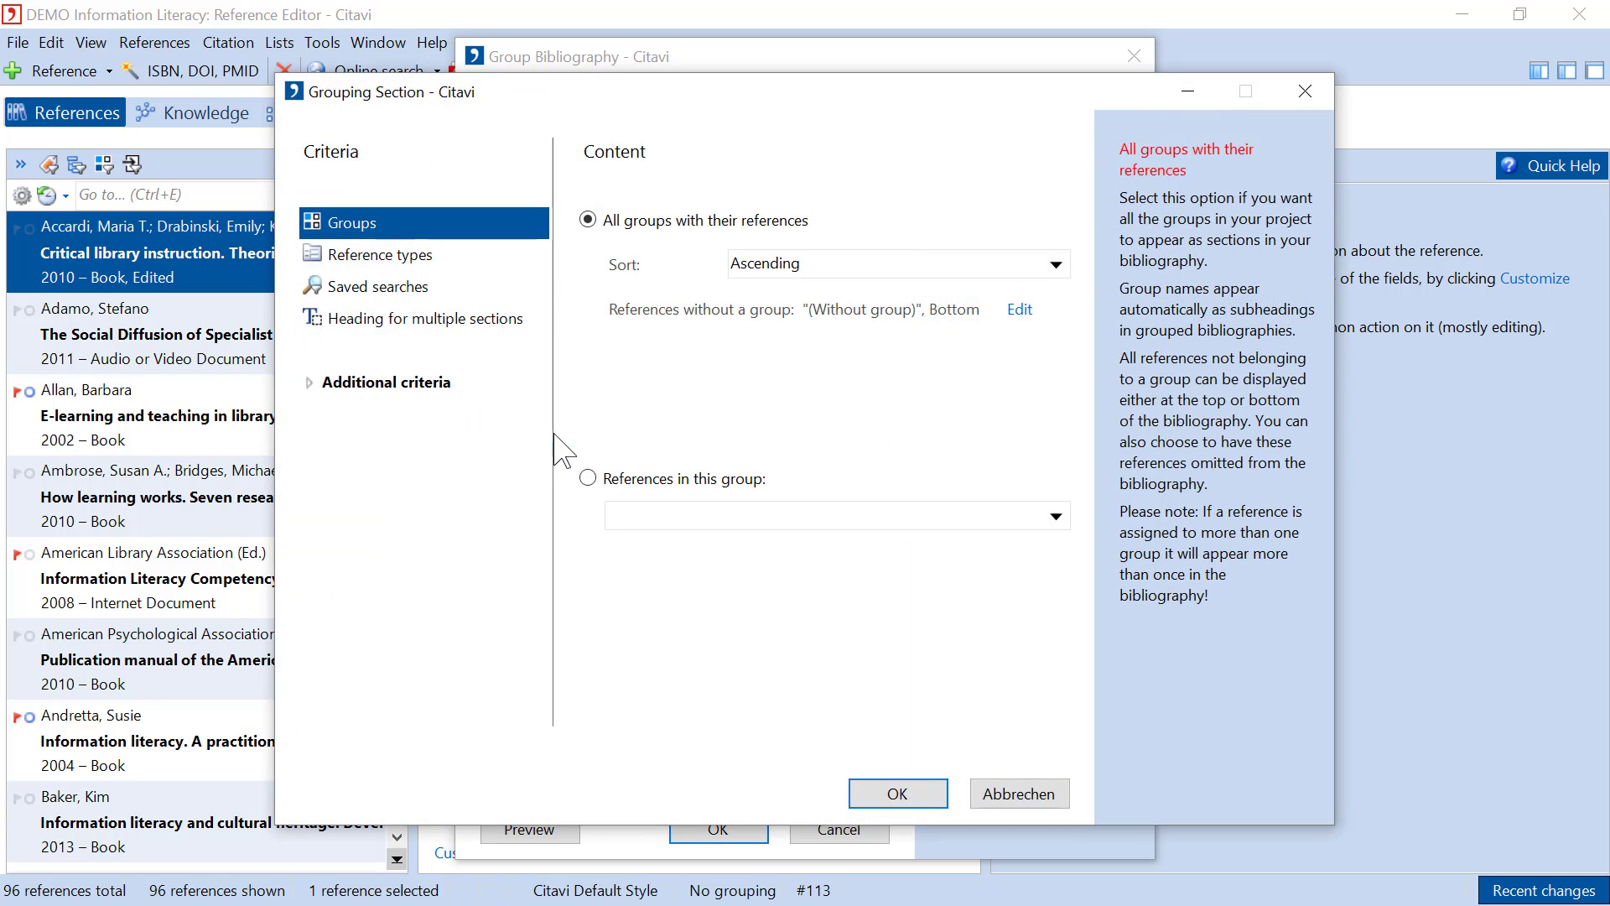
{"action": "left_click", "coordinate": [431, 260]}
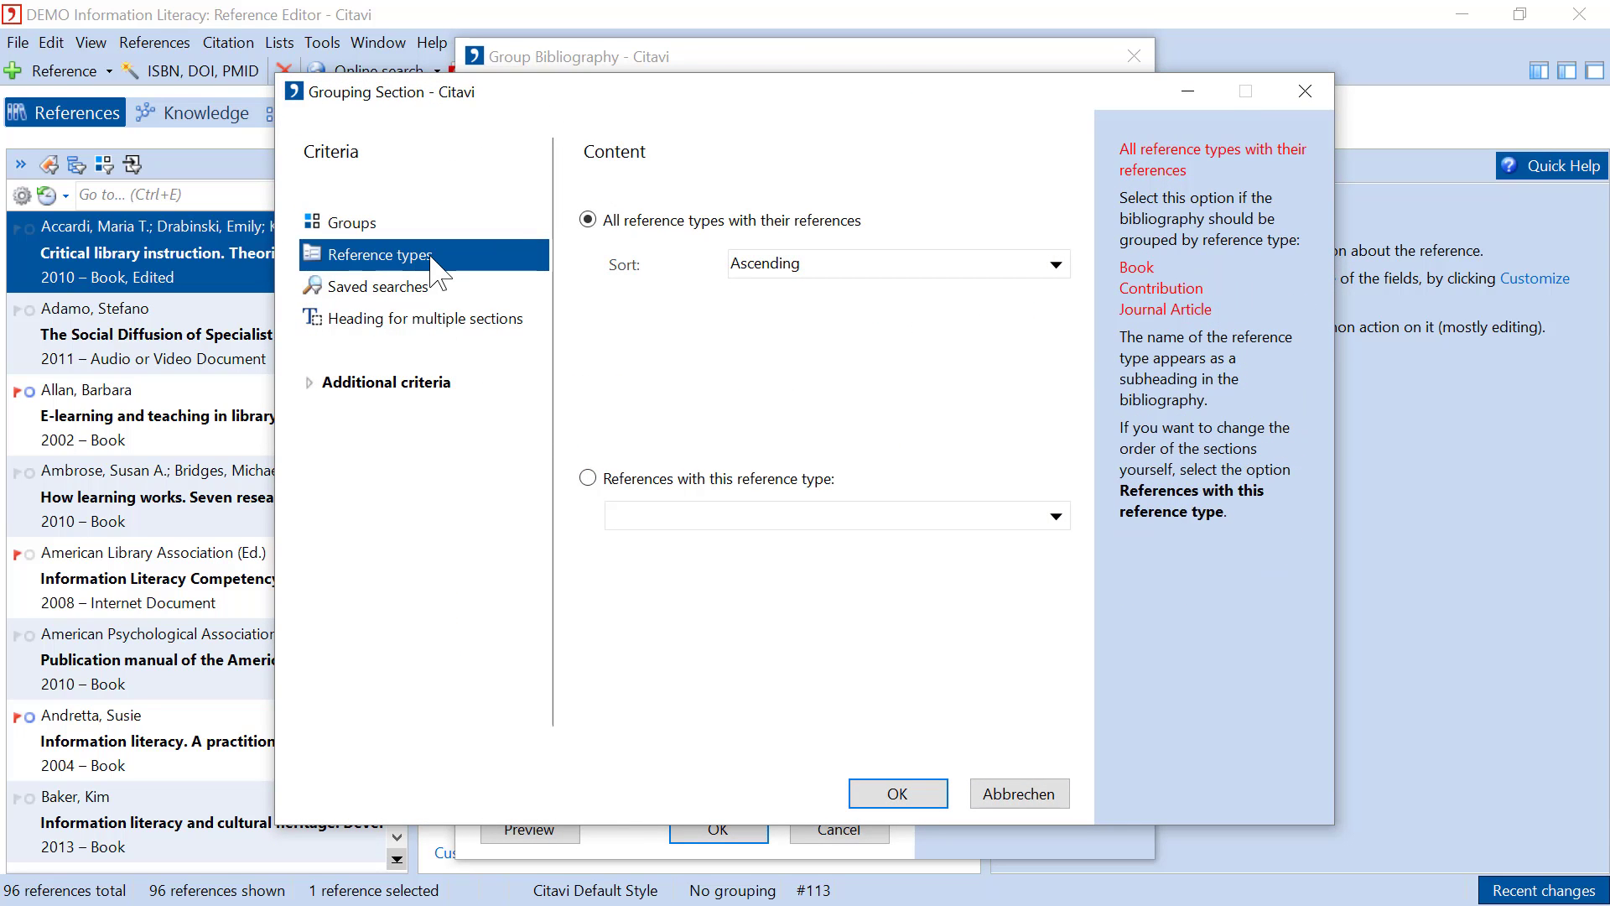
{"action": "left_click", "coordinate": [588, 478]}
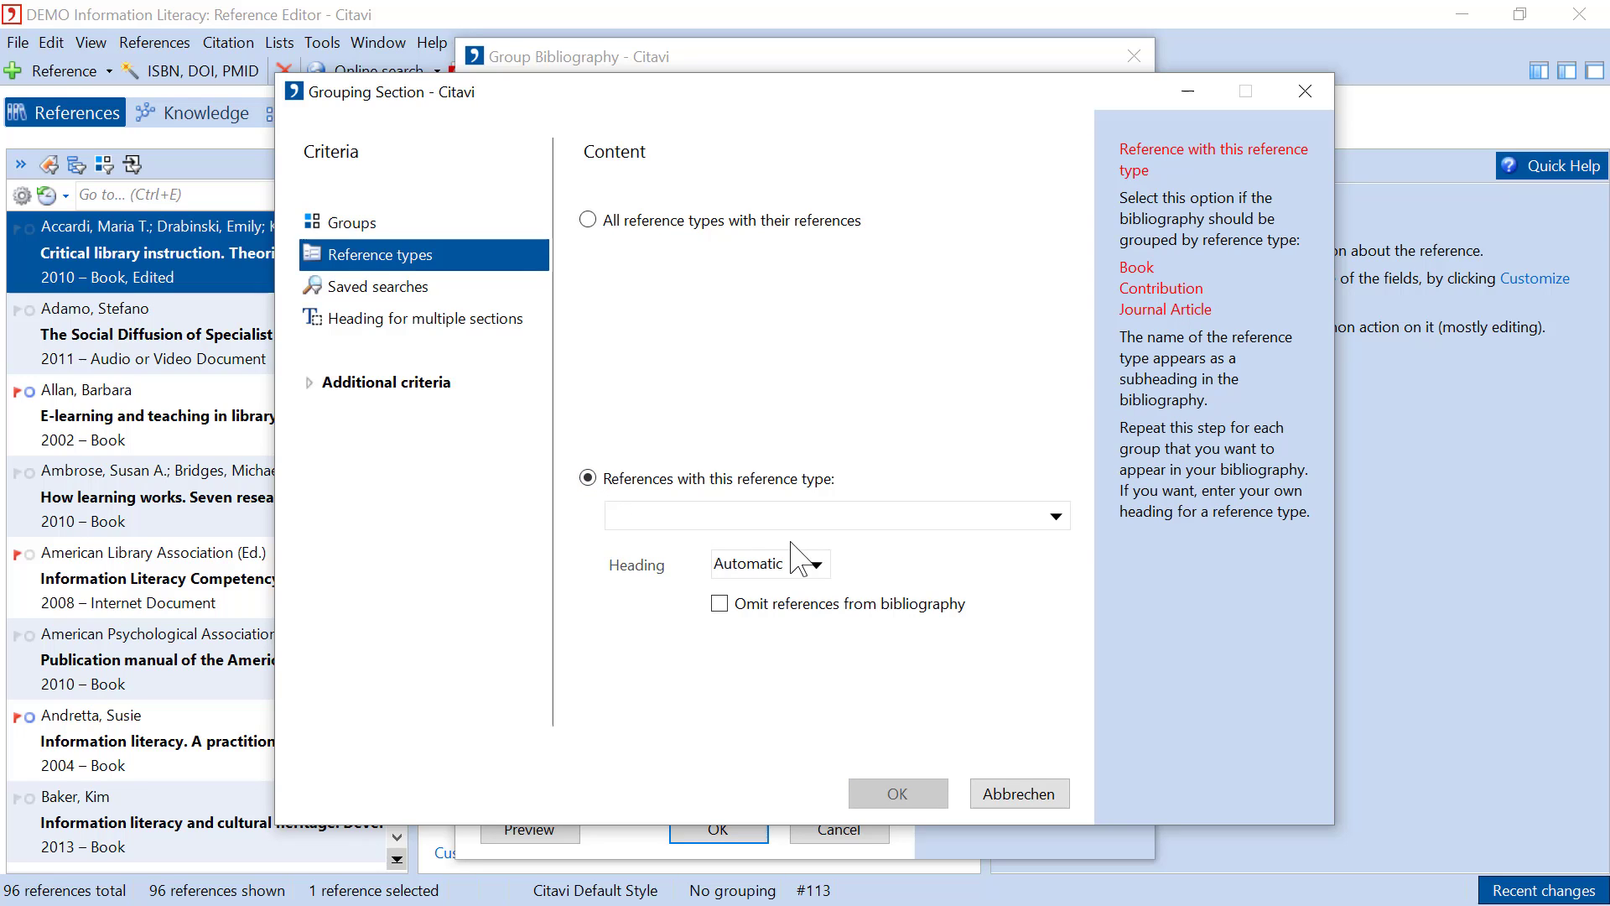
{"action": "left_click", "coordinate": [1056, 516]}
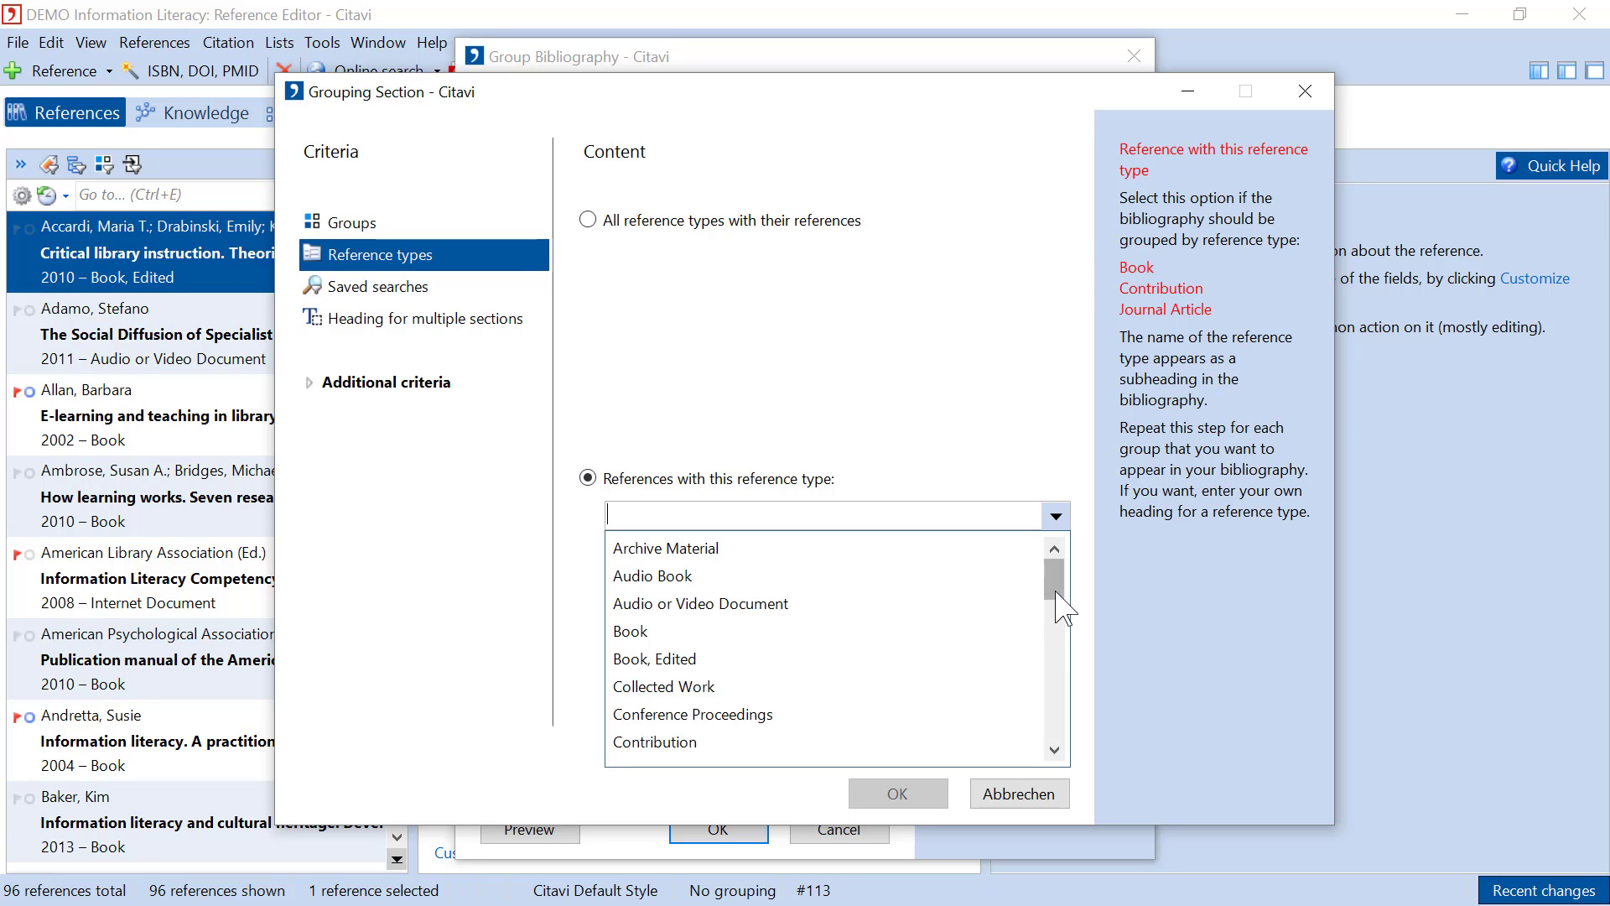
{"action": "left_click_drag", "start_coordinate": [1061, 604], "coordinate": [964, 654]}
{"action": "left_click", "coordinate": [766, 662]}
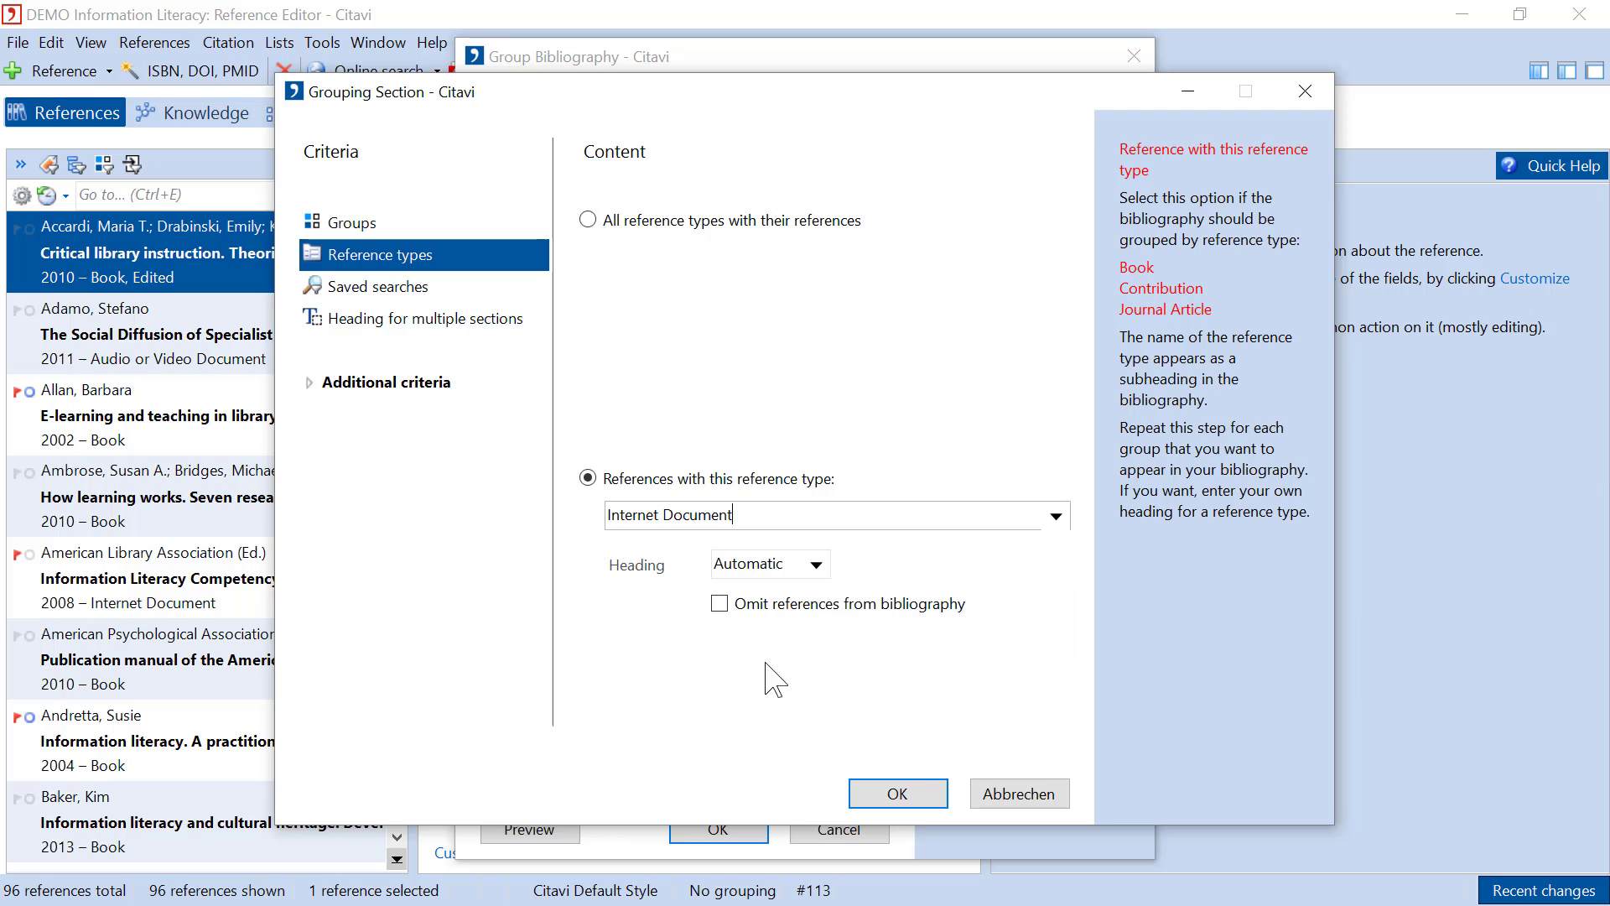
{"action": "left_click", "coordinate": [816, 566]}
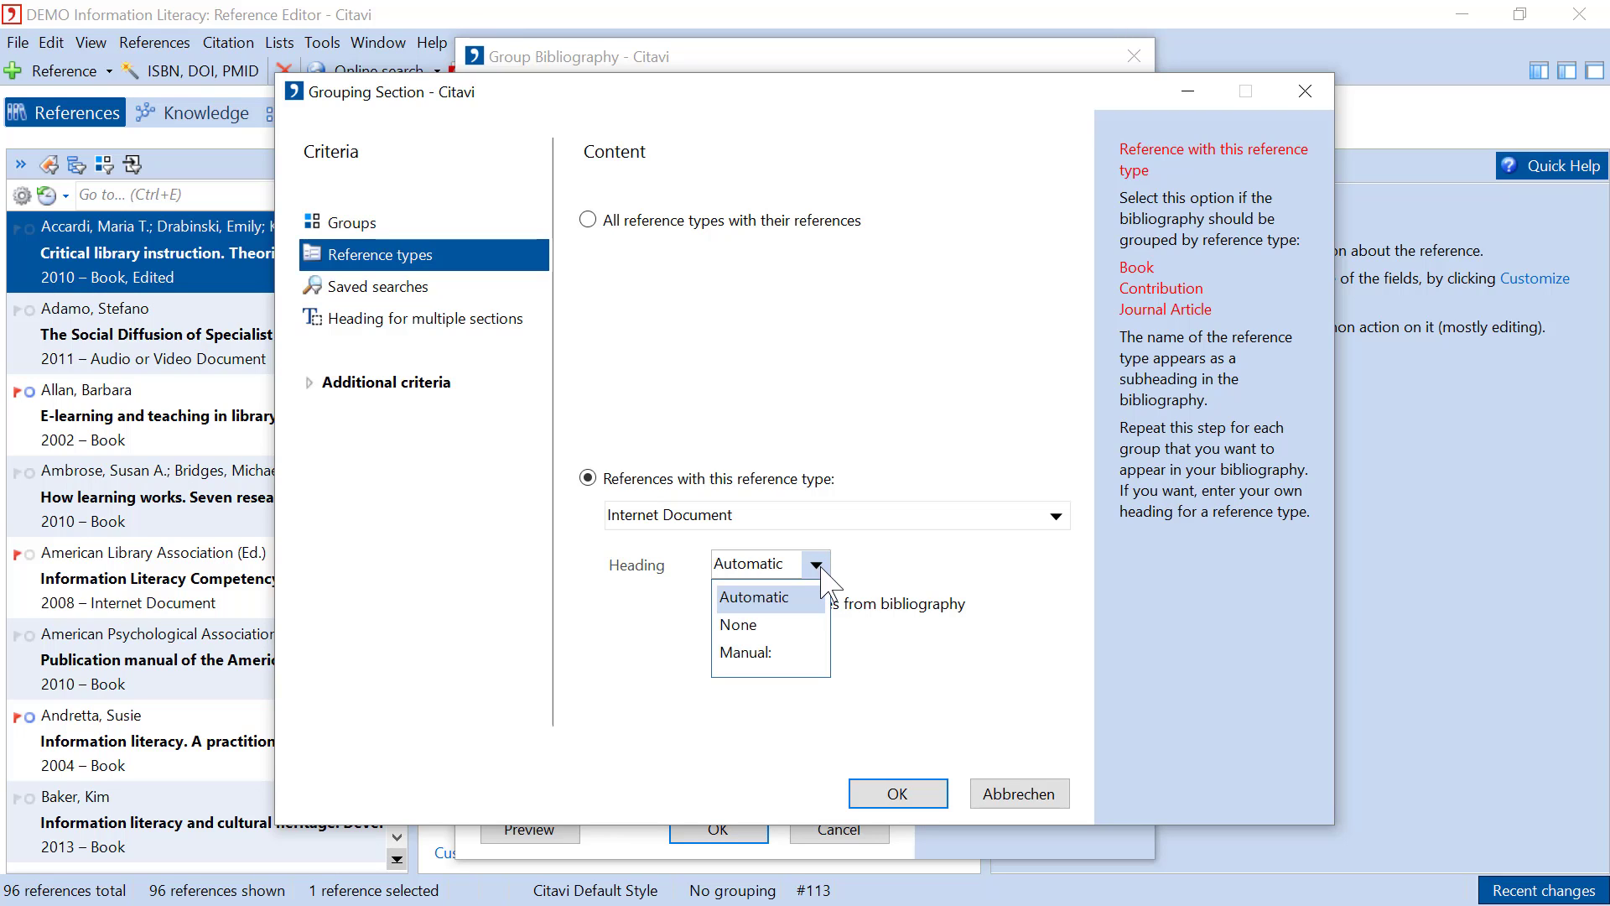
{"action": "left_click", "coordinate": [786, 652]}
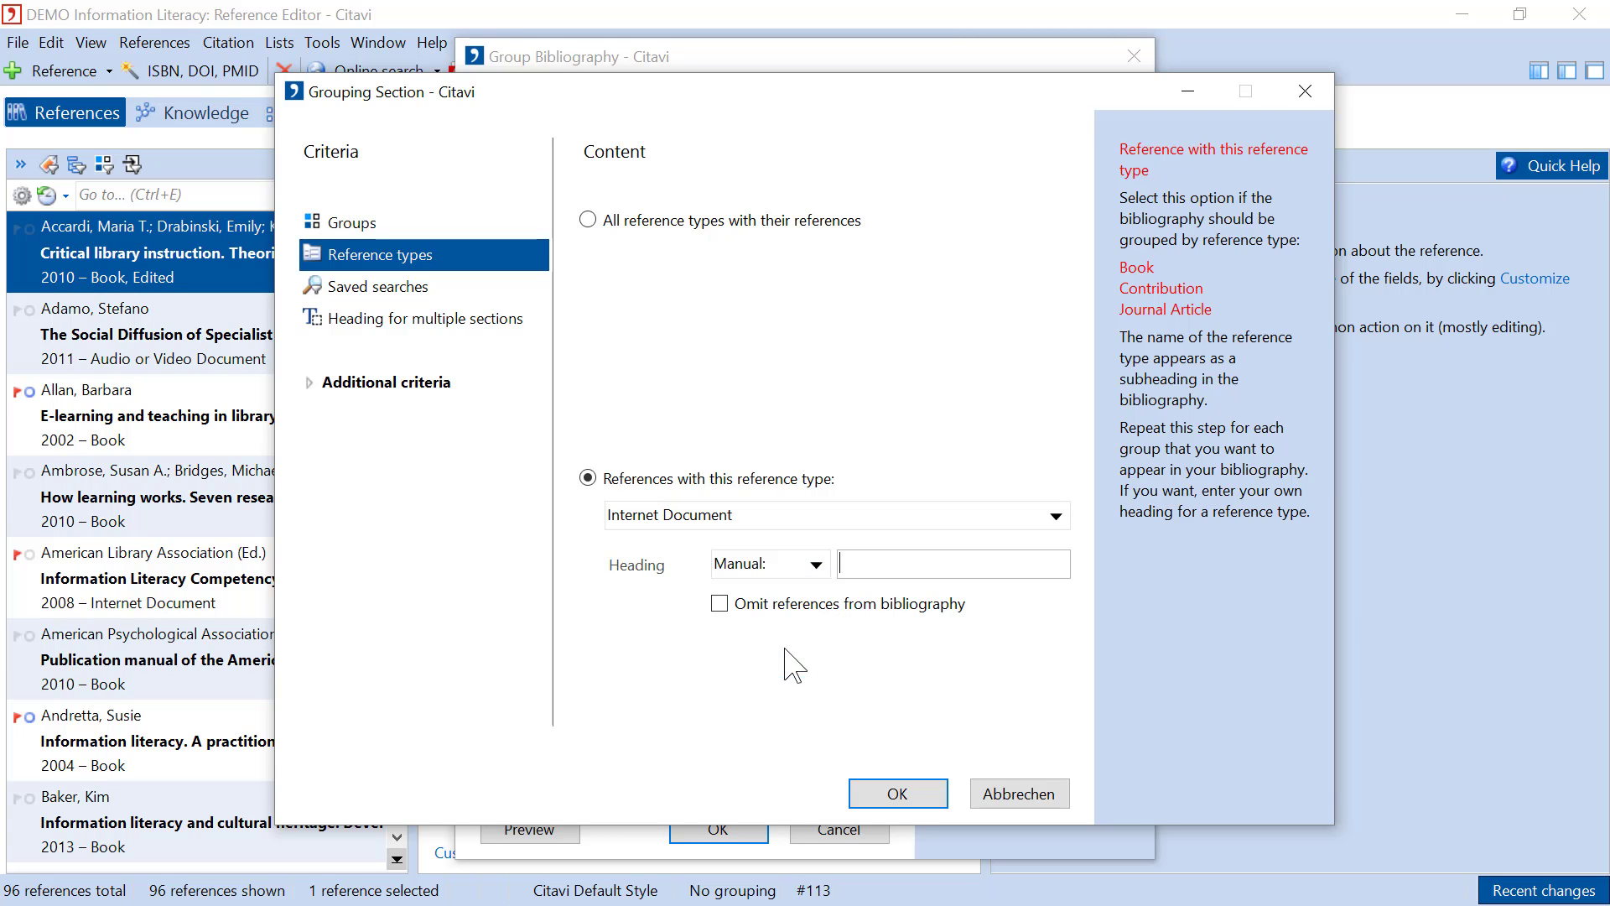
{"action": "left_click", "coordinate": [890, 565]}
{"action": "left_click", "coordinate": [902, 789]}
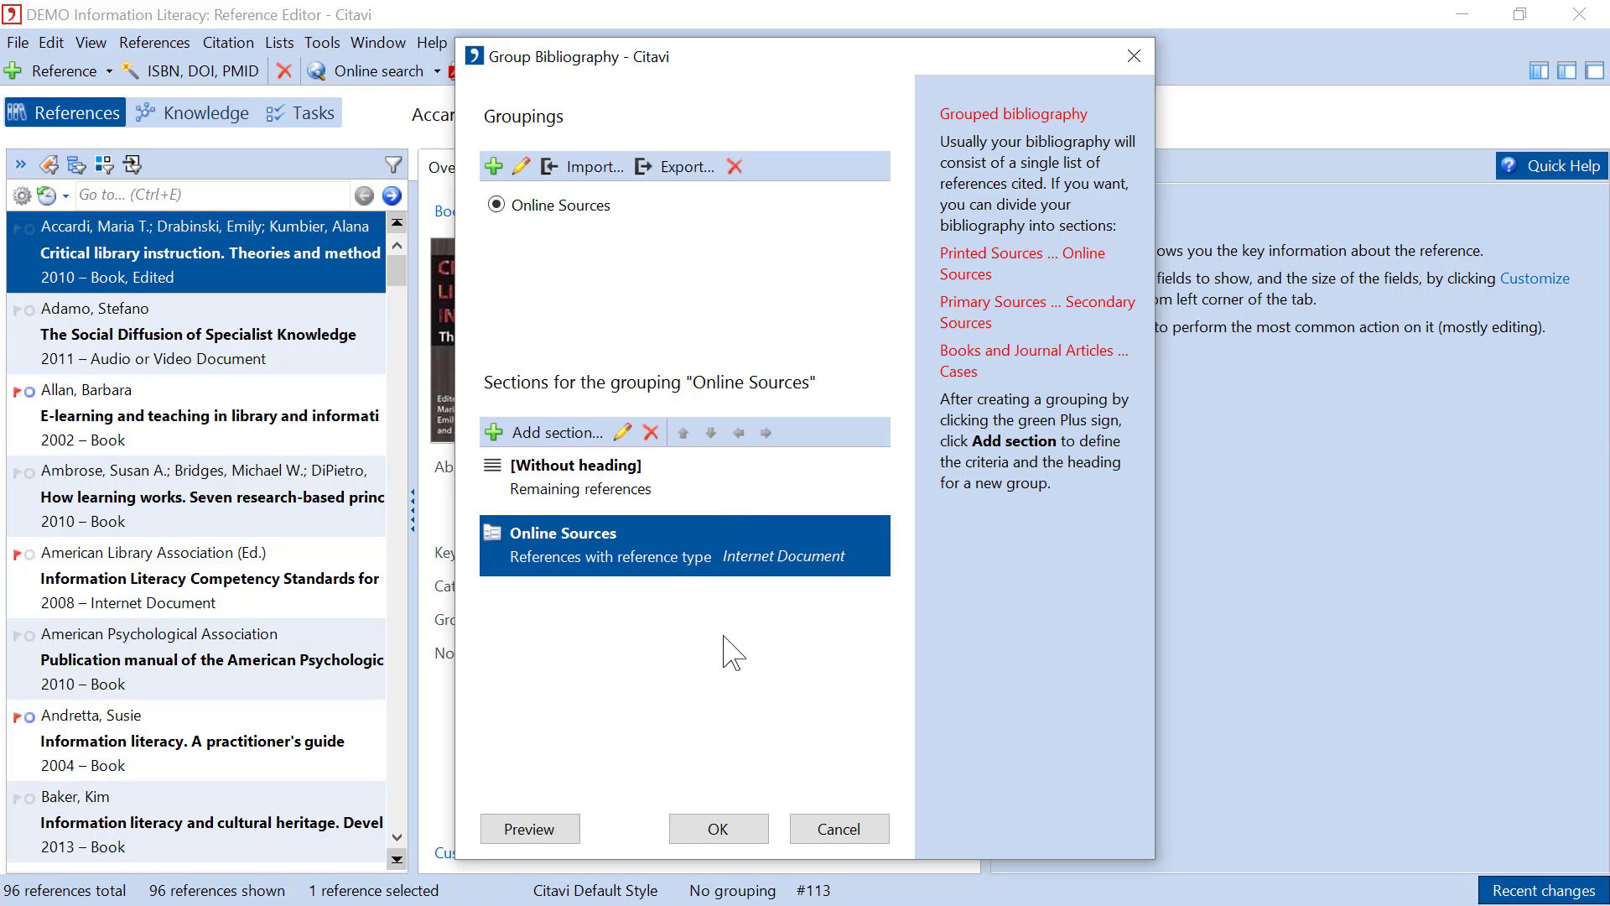
{"action": "left_click", "coordinate": [726, 830]}
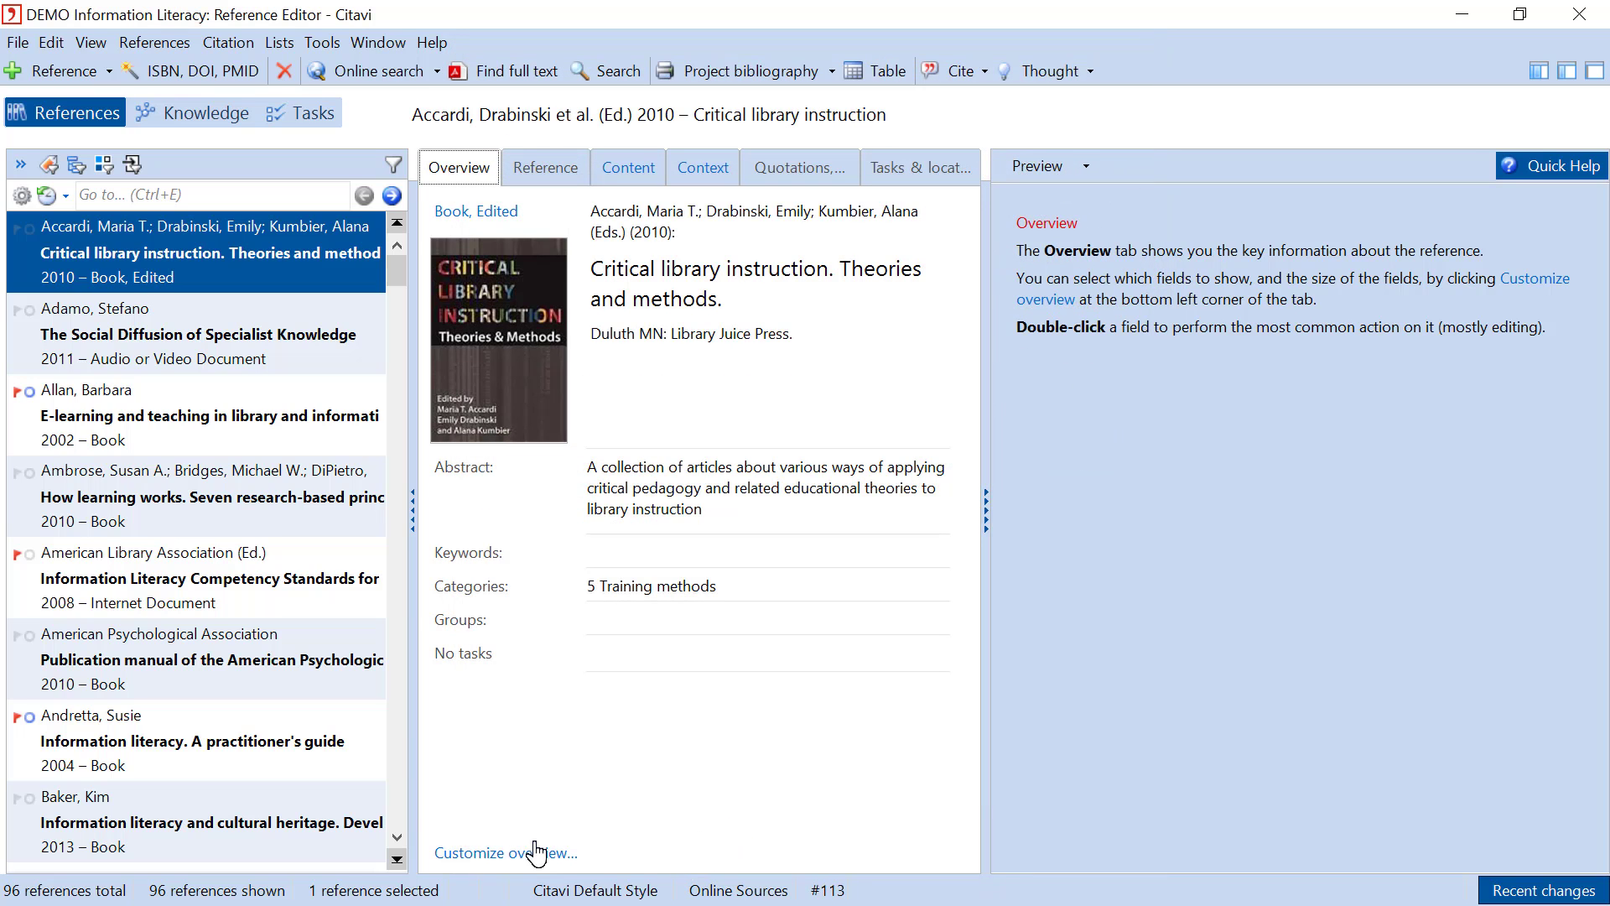
In Word, set the CITAVI Grouping to Online Sources and scroll to the new section
{"action": "left_click", "coordinate": [506, 852]}
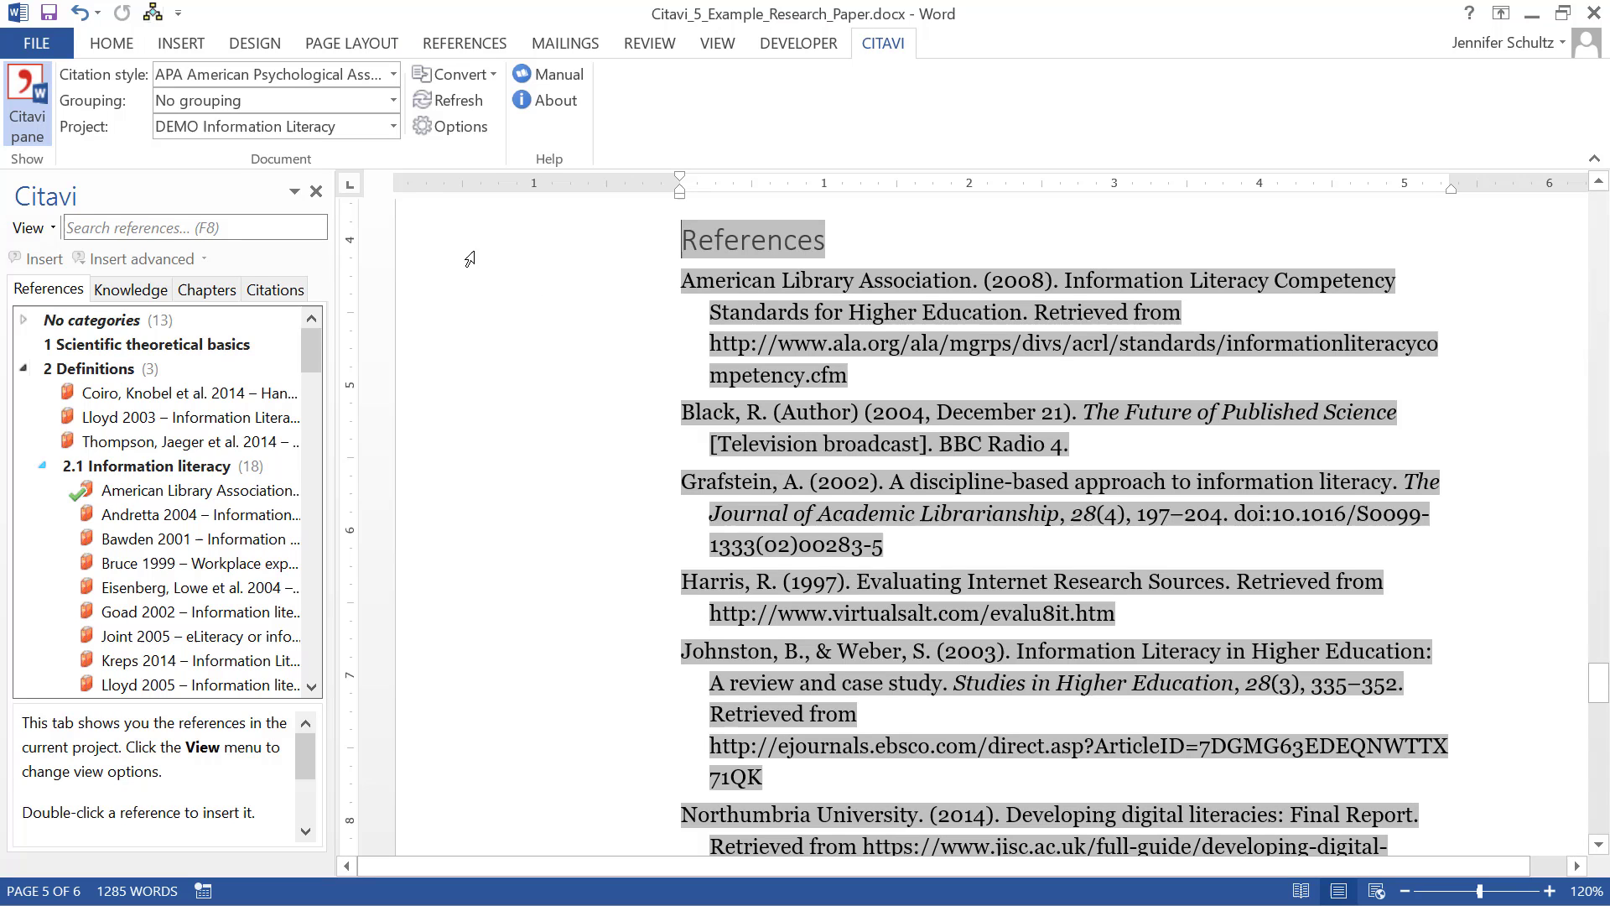
{"action": "left_click", "coordinate": [393, 100]}
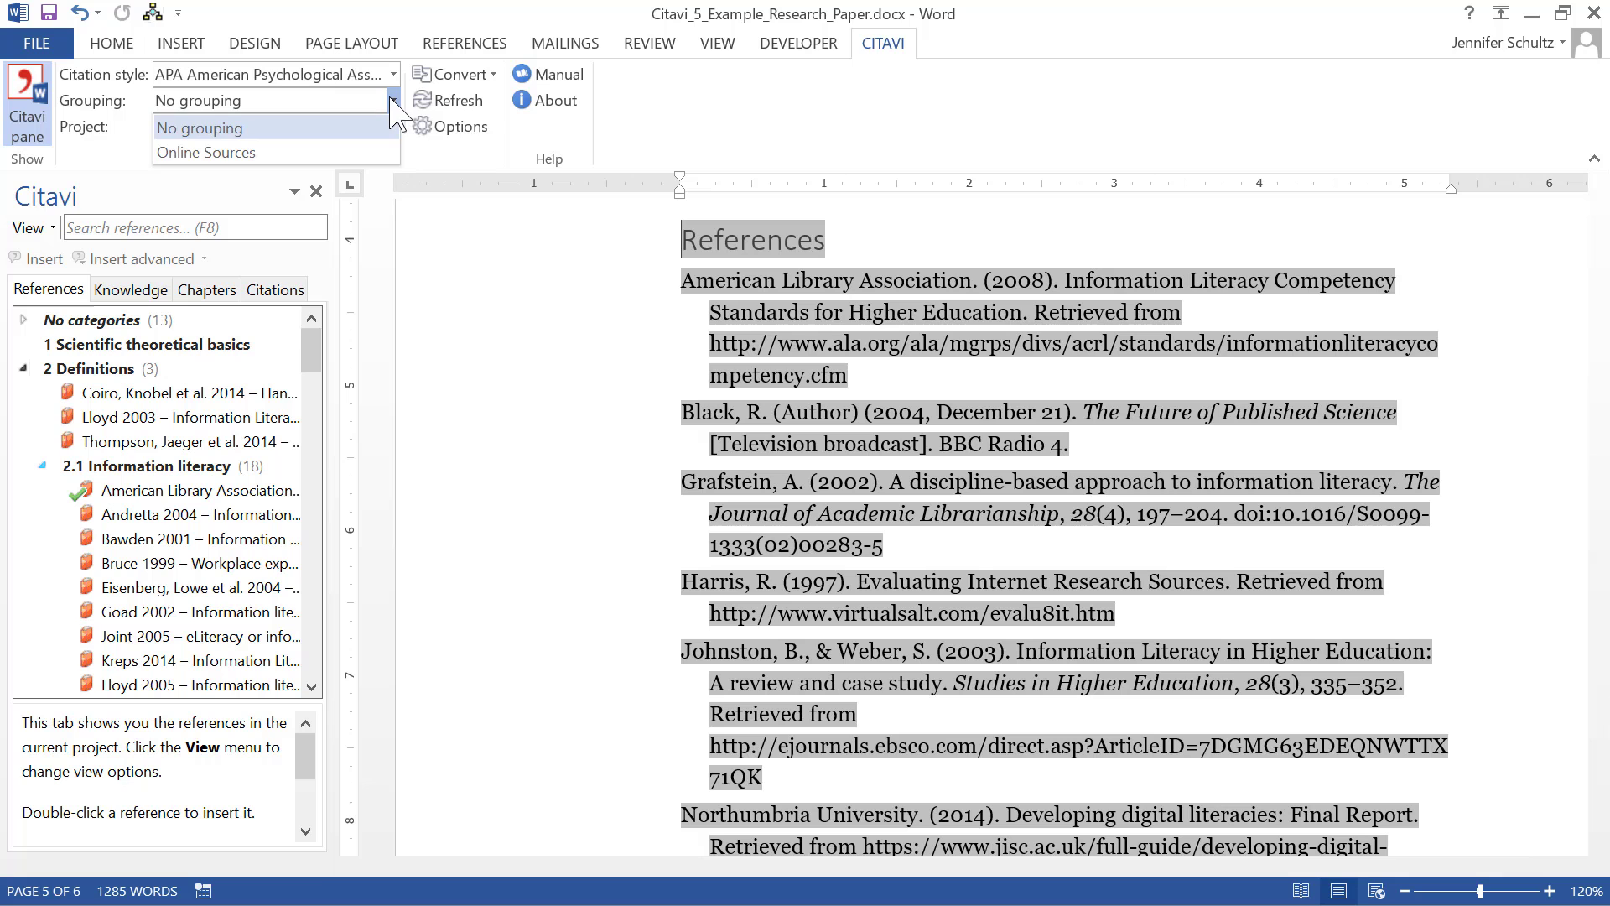
{"action": "left_click", "coordinate": [376, 152]}
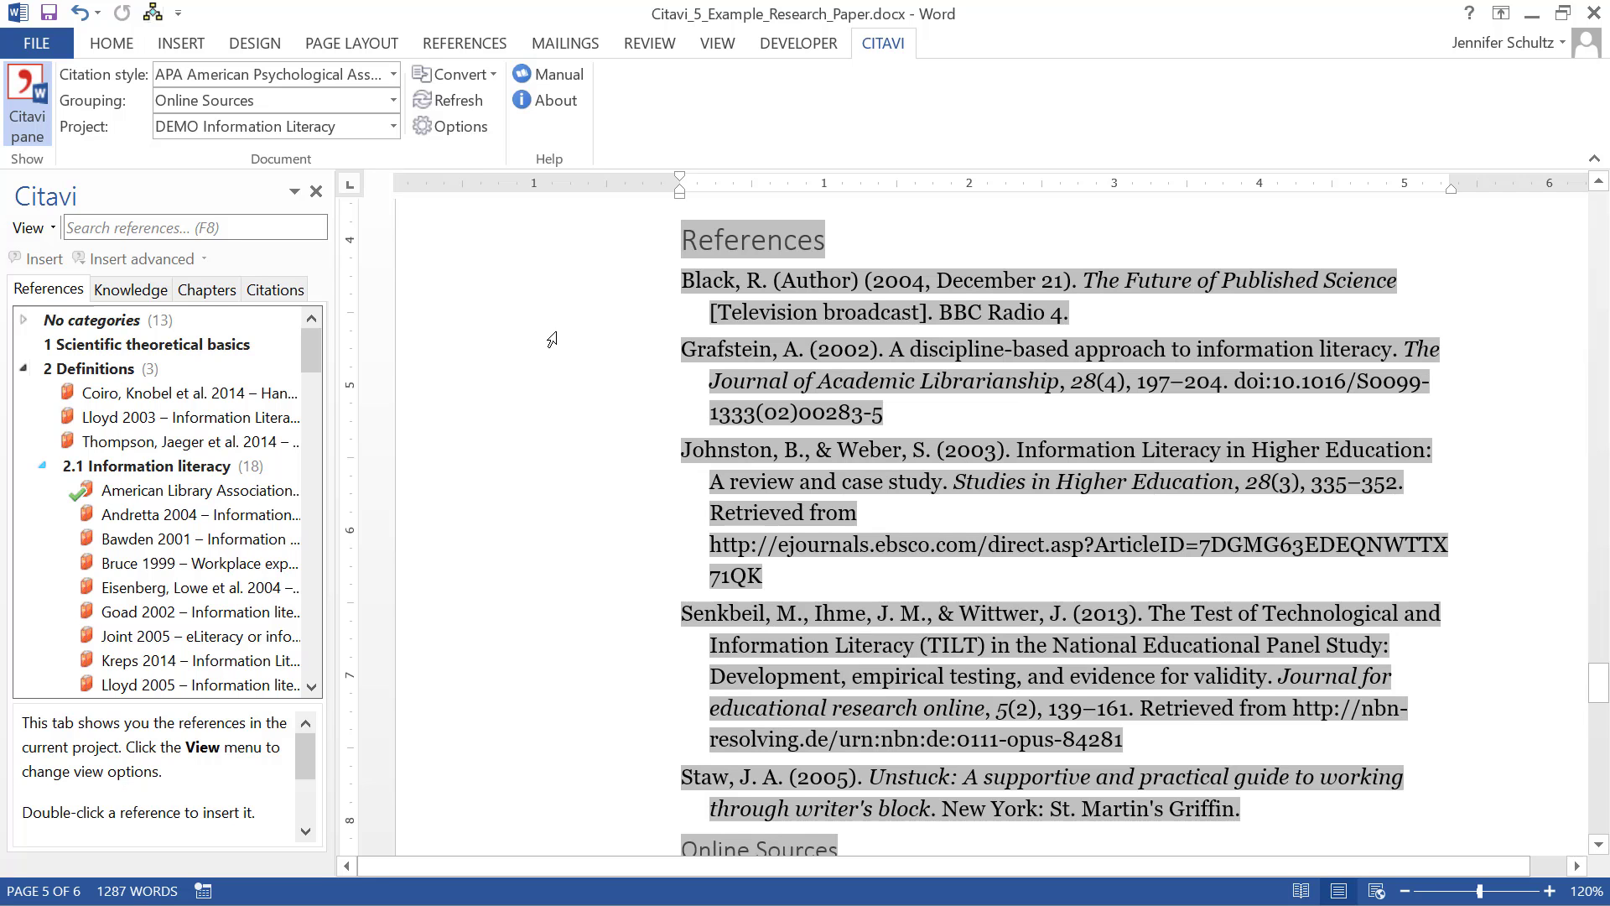
{"action": "scroll", "coordinate": [551, 339], "scroll_direction": "down", "scroll_amount": 4}
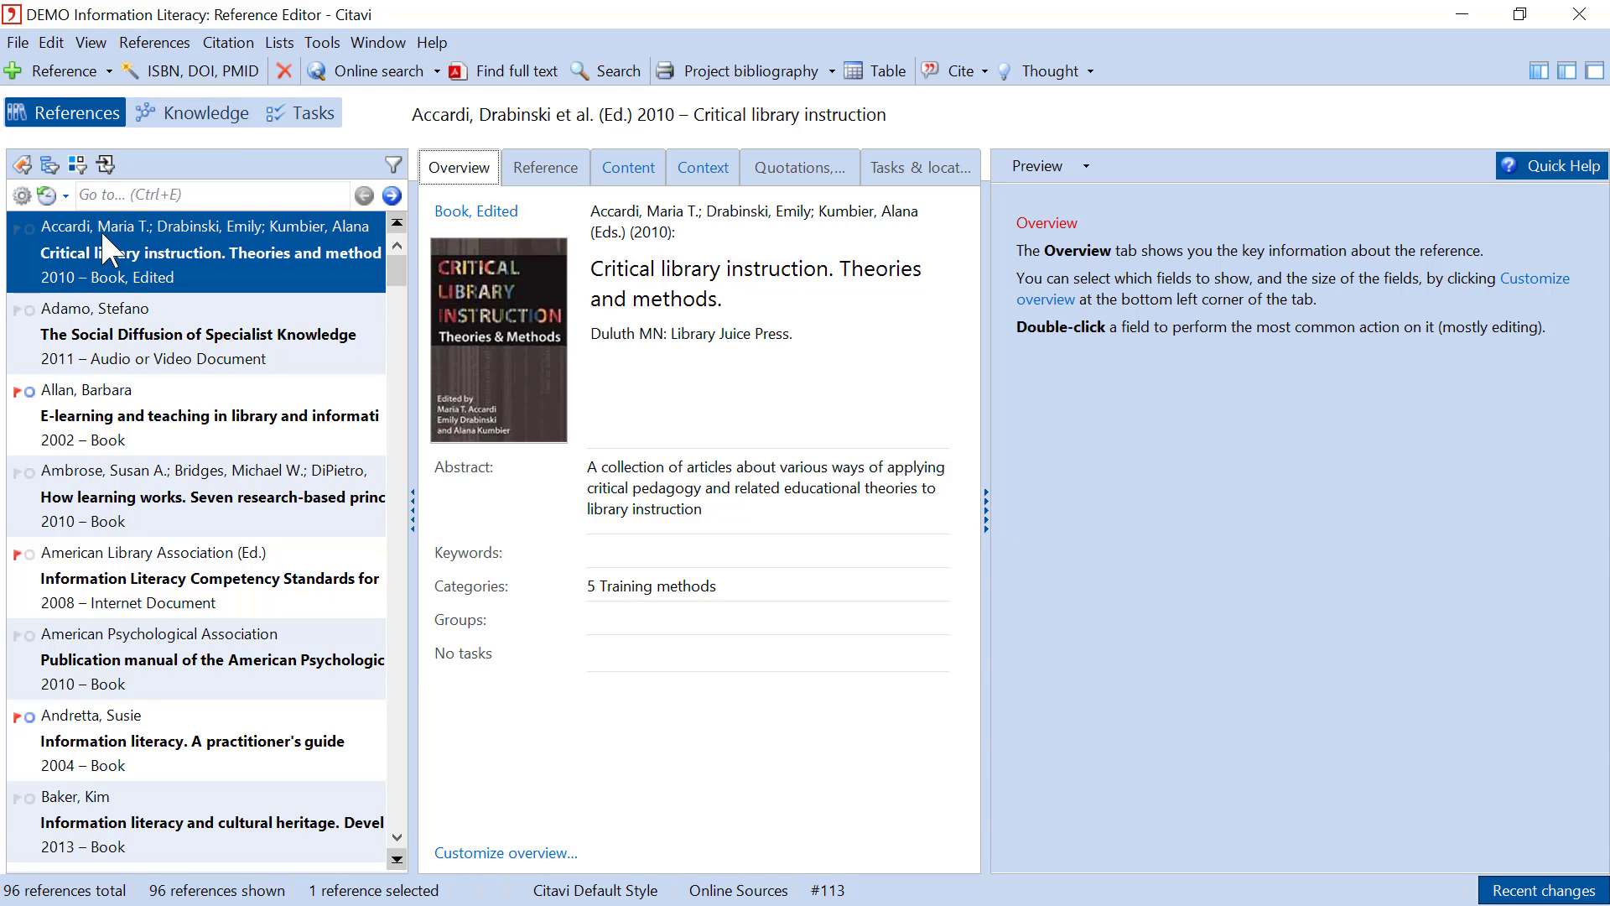
Show the groups pane and create a group named 'Primary Sources'
{"action": "left_click", "coordinate": [81, 170]}
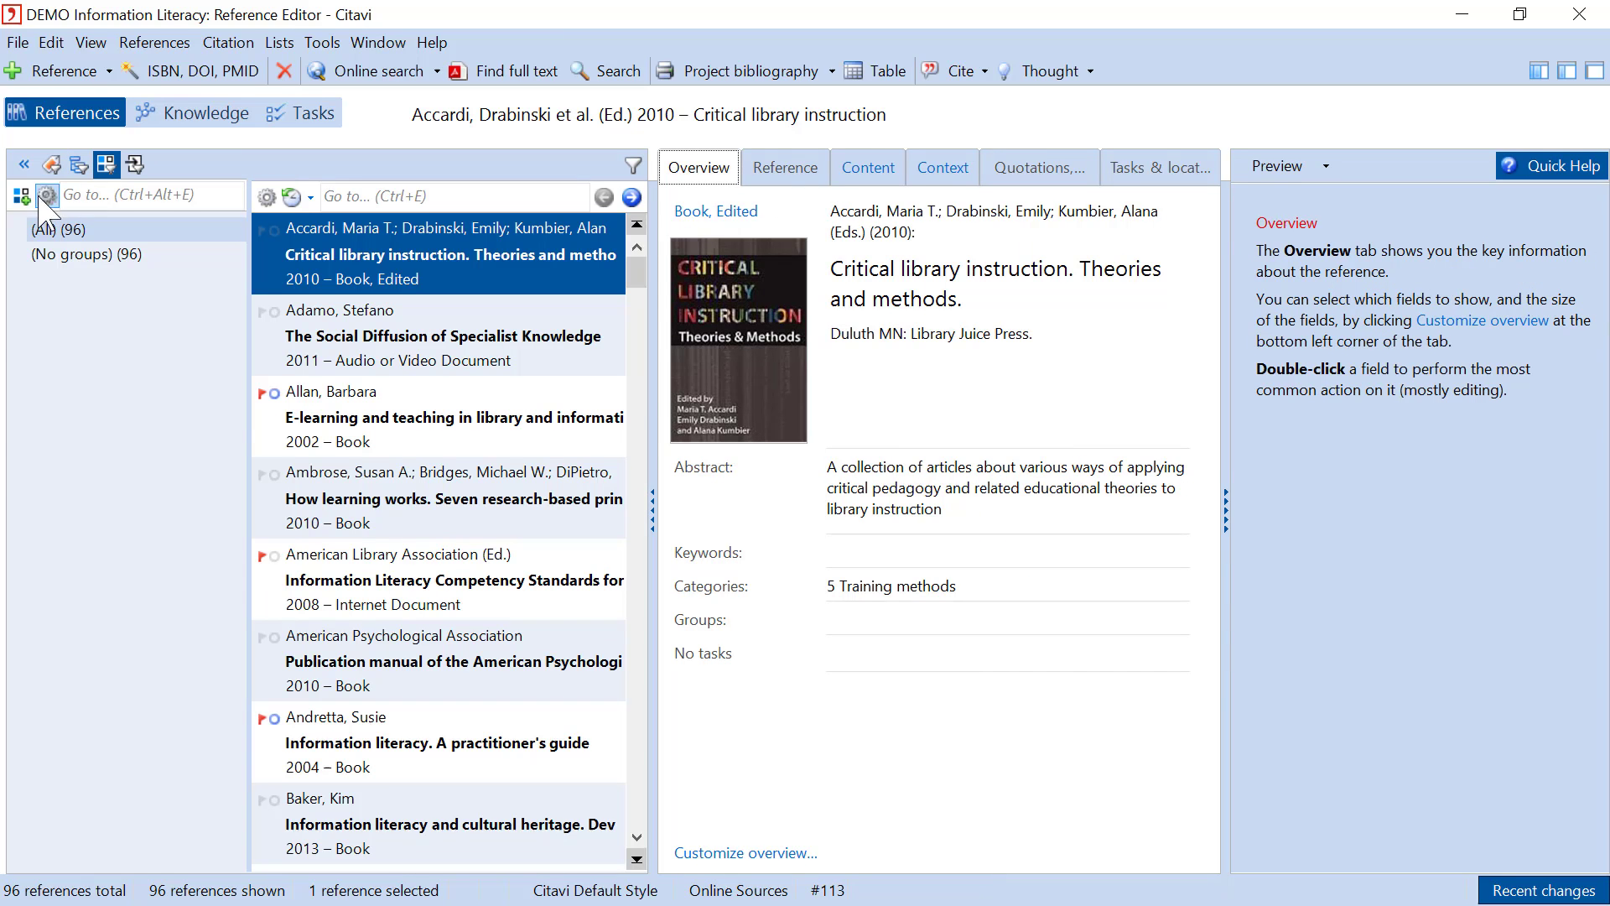
{"action": "left_click", "coordinate": [24, 202]}
{"action": "type", "text": "Primar"}
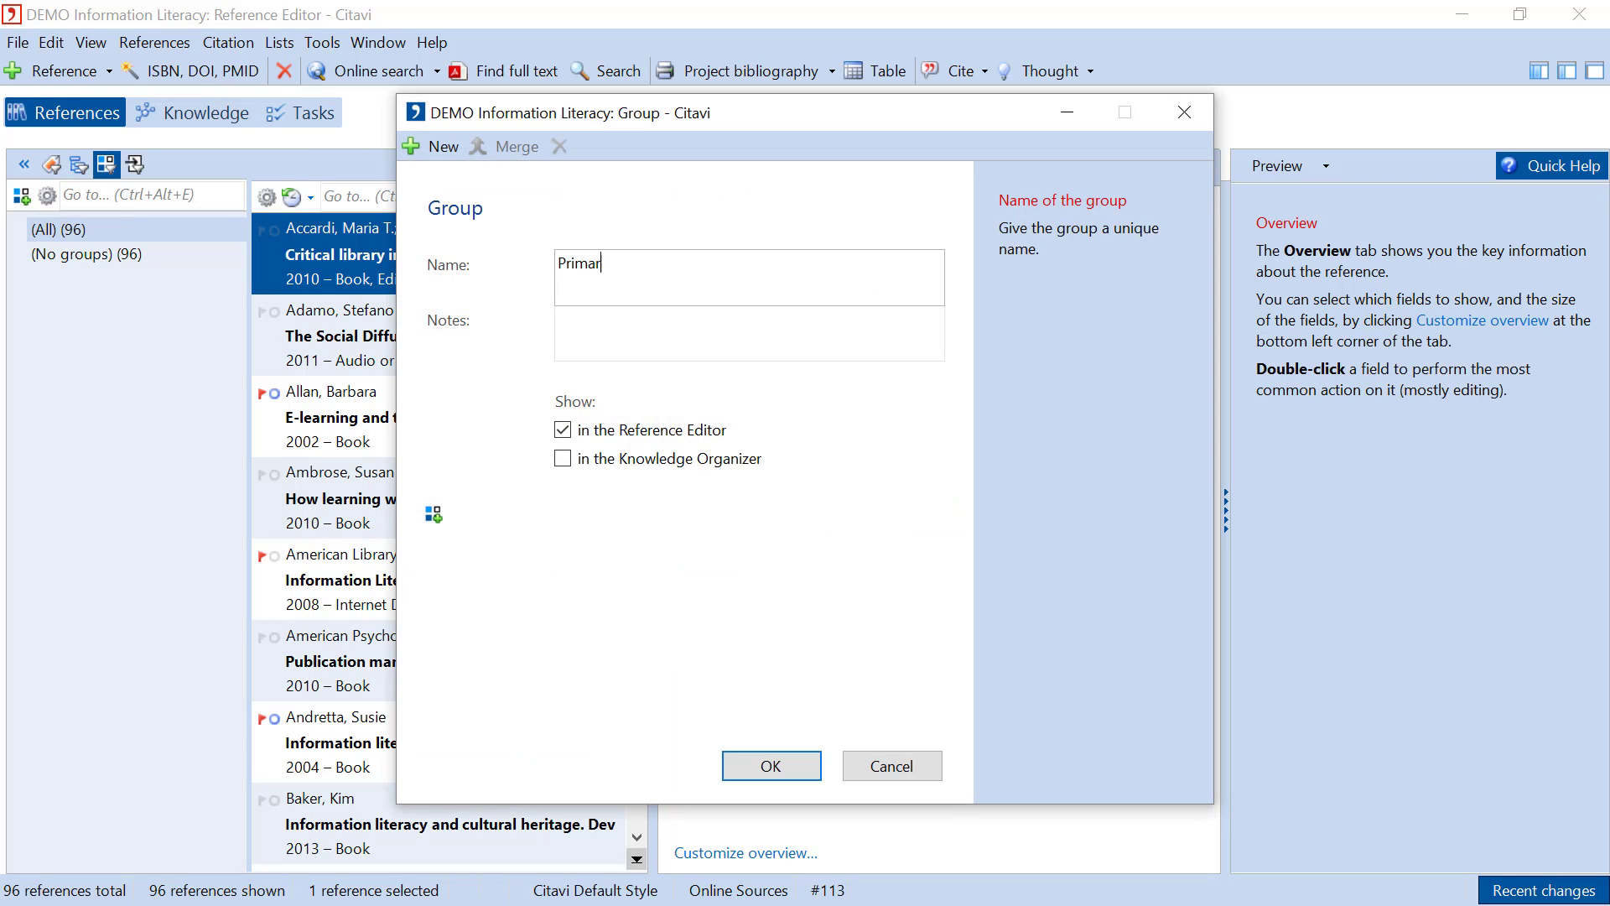
{"action": "type", "text": "y Sources"}
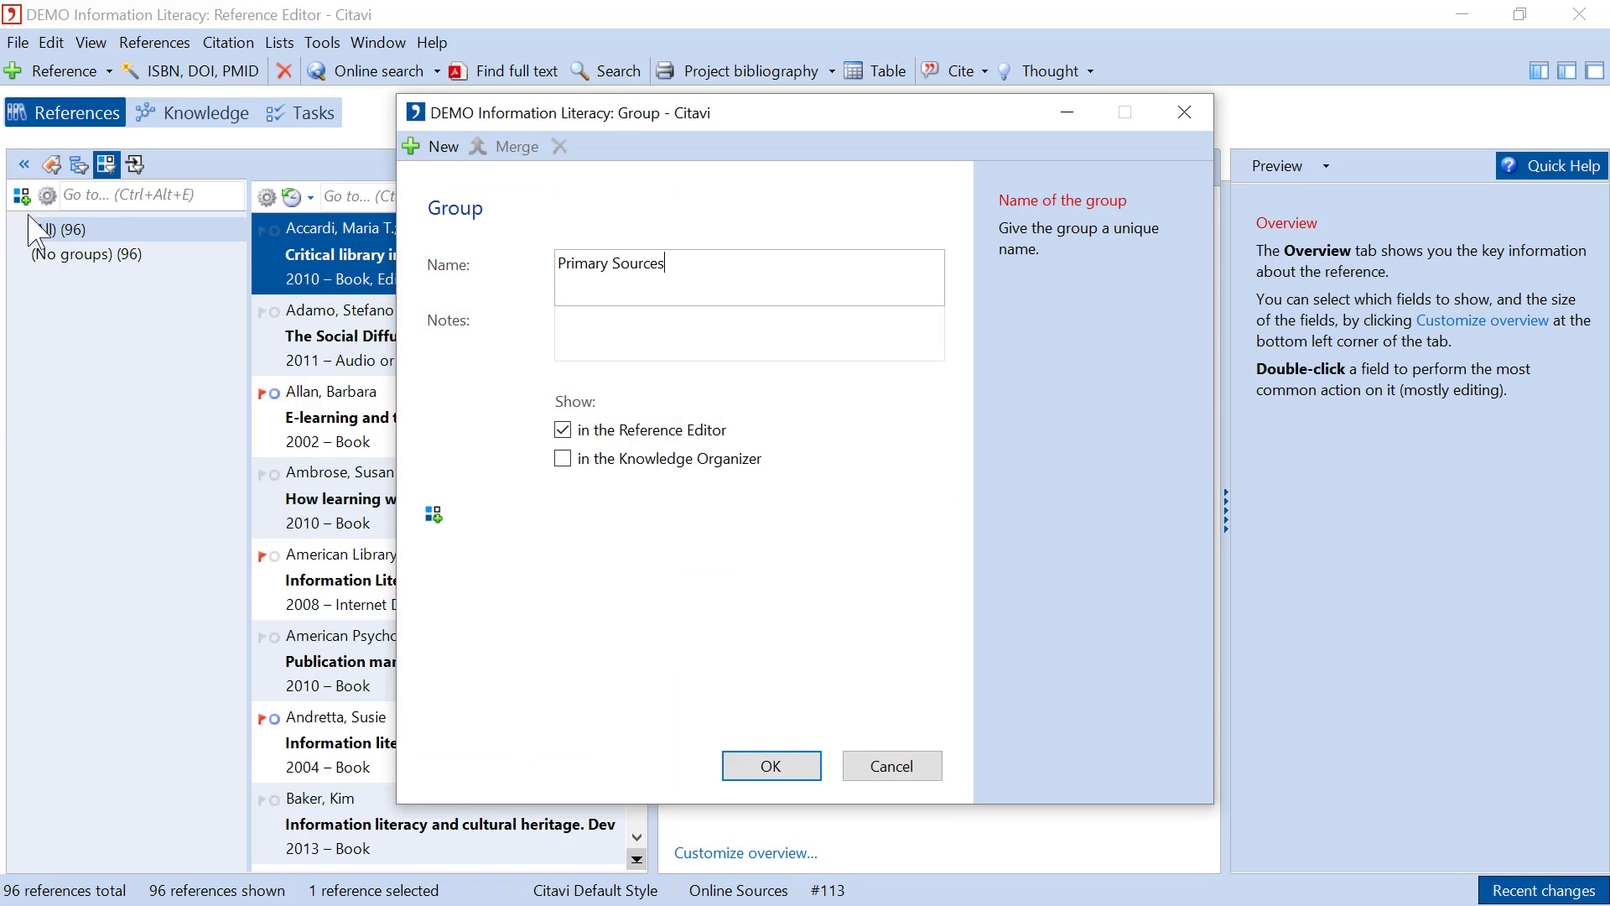
{"action": "left_click", "coordinate": [773, 763]}
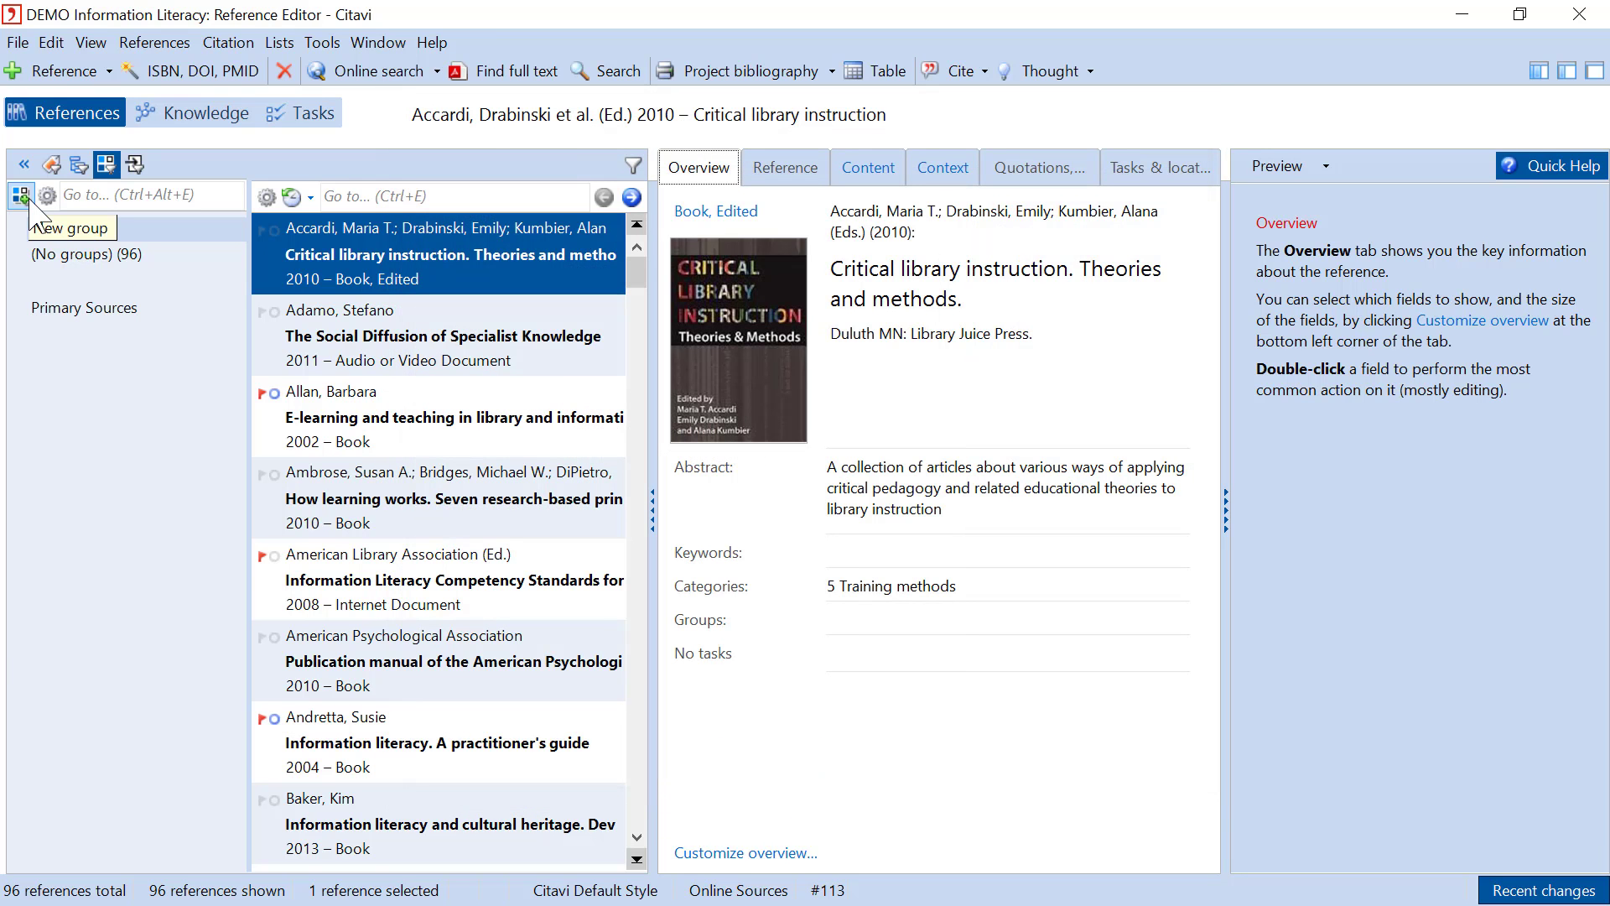
Create a second group named 'Secondary Sources'
{"action": "left_click", "coordinate": [30, 204]}
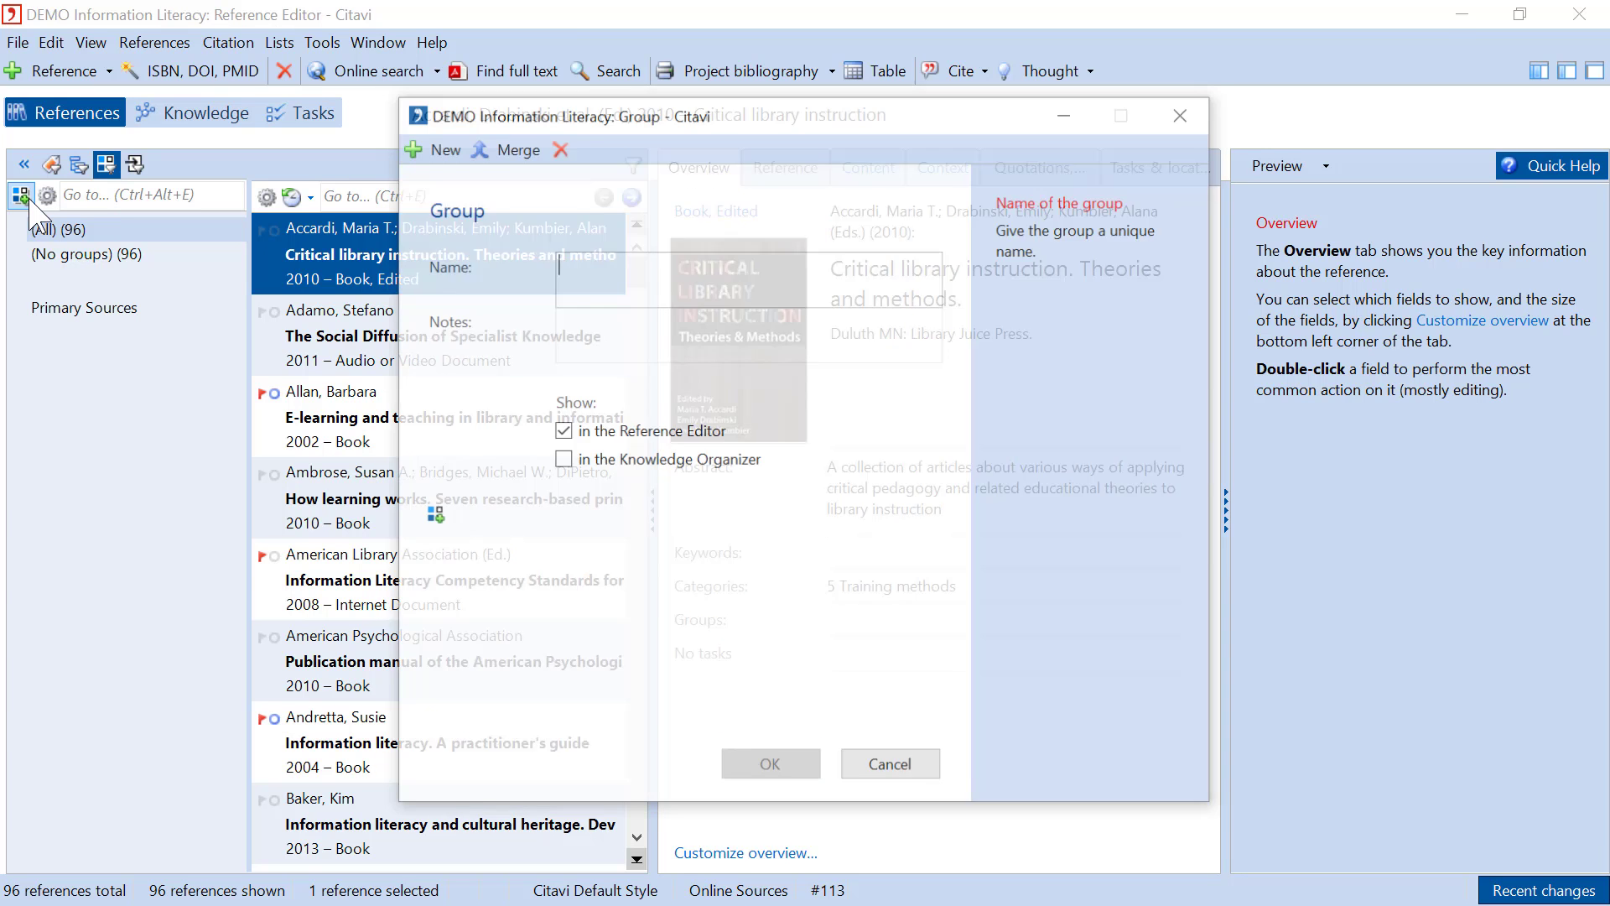
{"action": "type", "text": "Secondary Sources"}
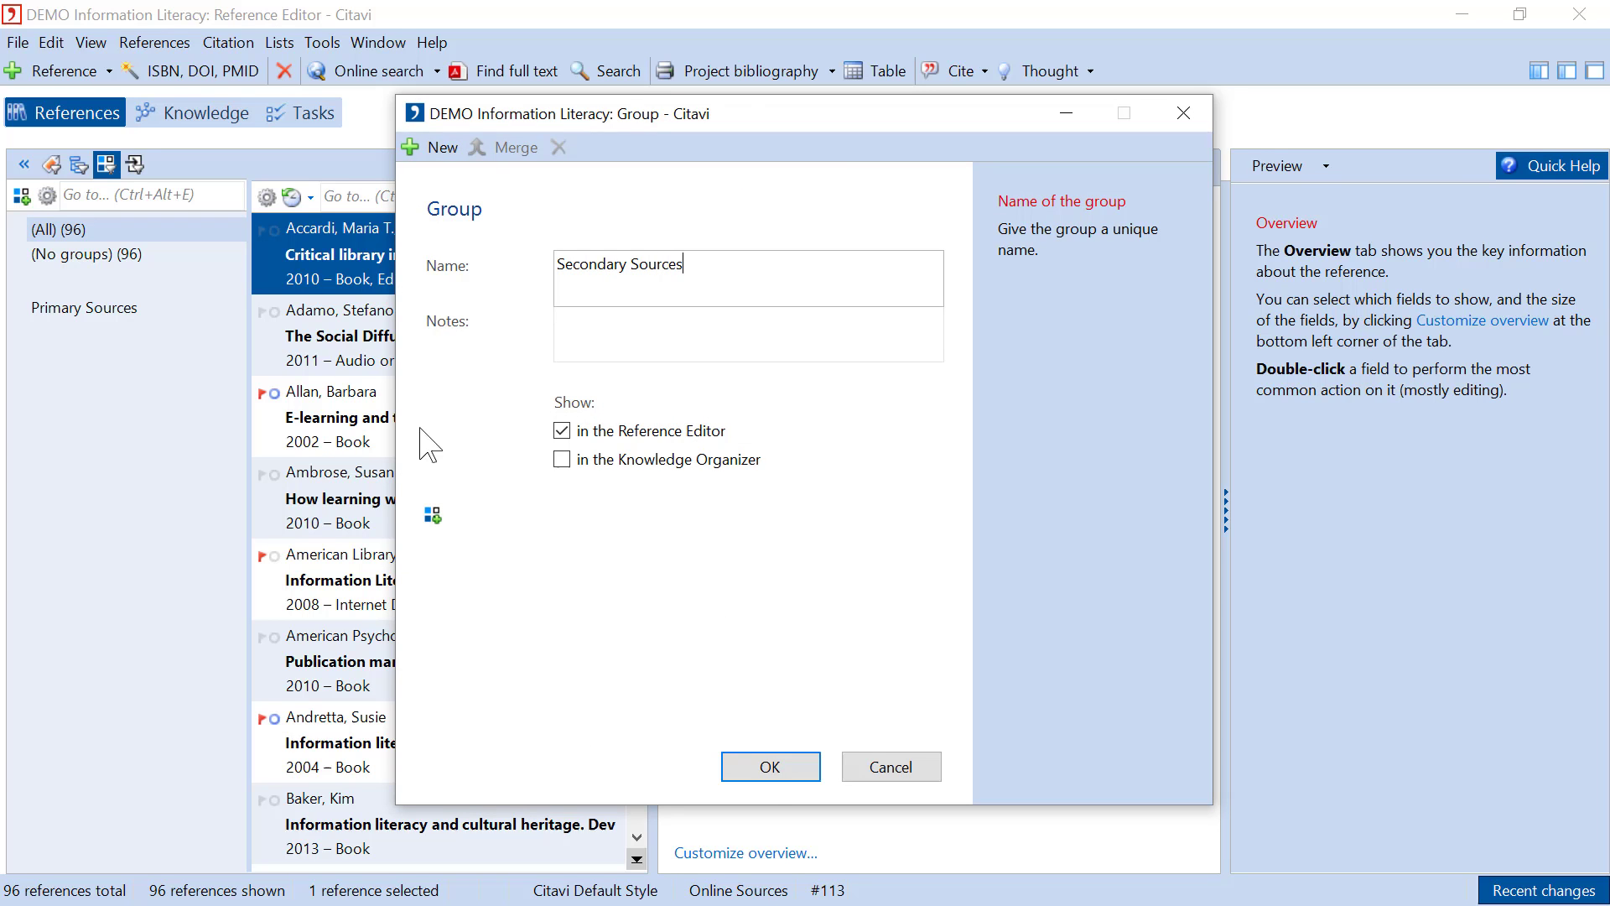
{"action": "left_click", "coordinate": [768, 767]}
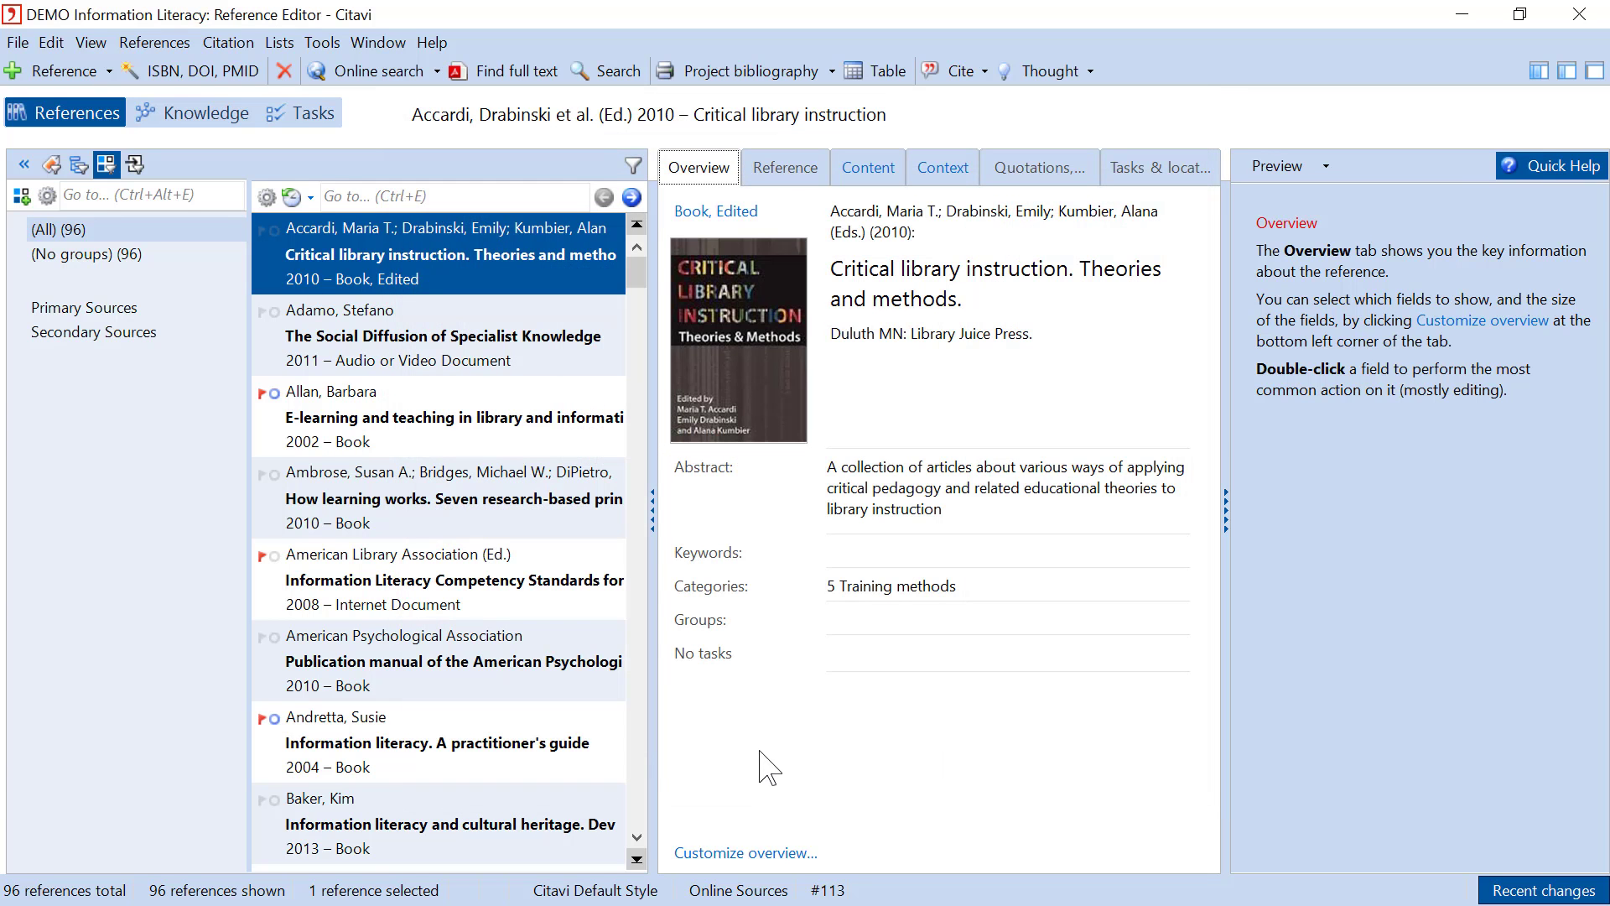
Put the Adamo, American Library Association and American Psychological Association references into Primary Sources
{"action": "left_click", "coordinate": [426, 353], "text": "ctrl"}
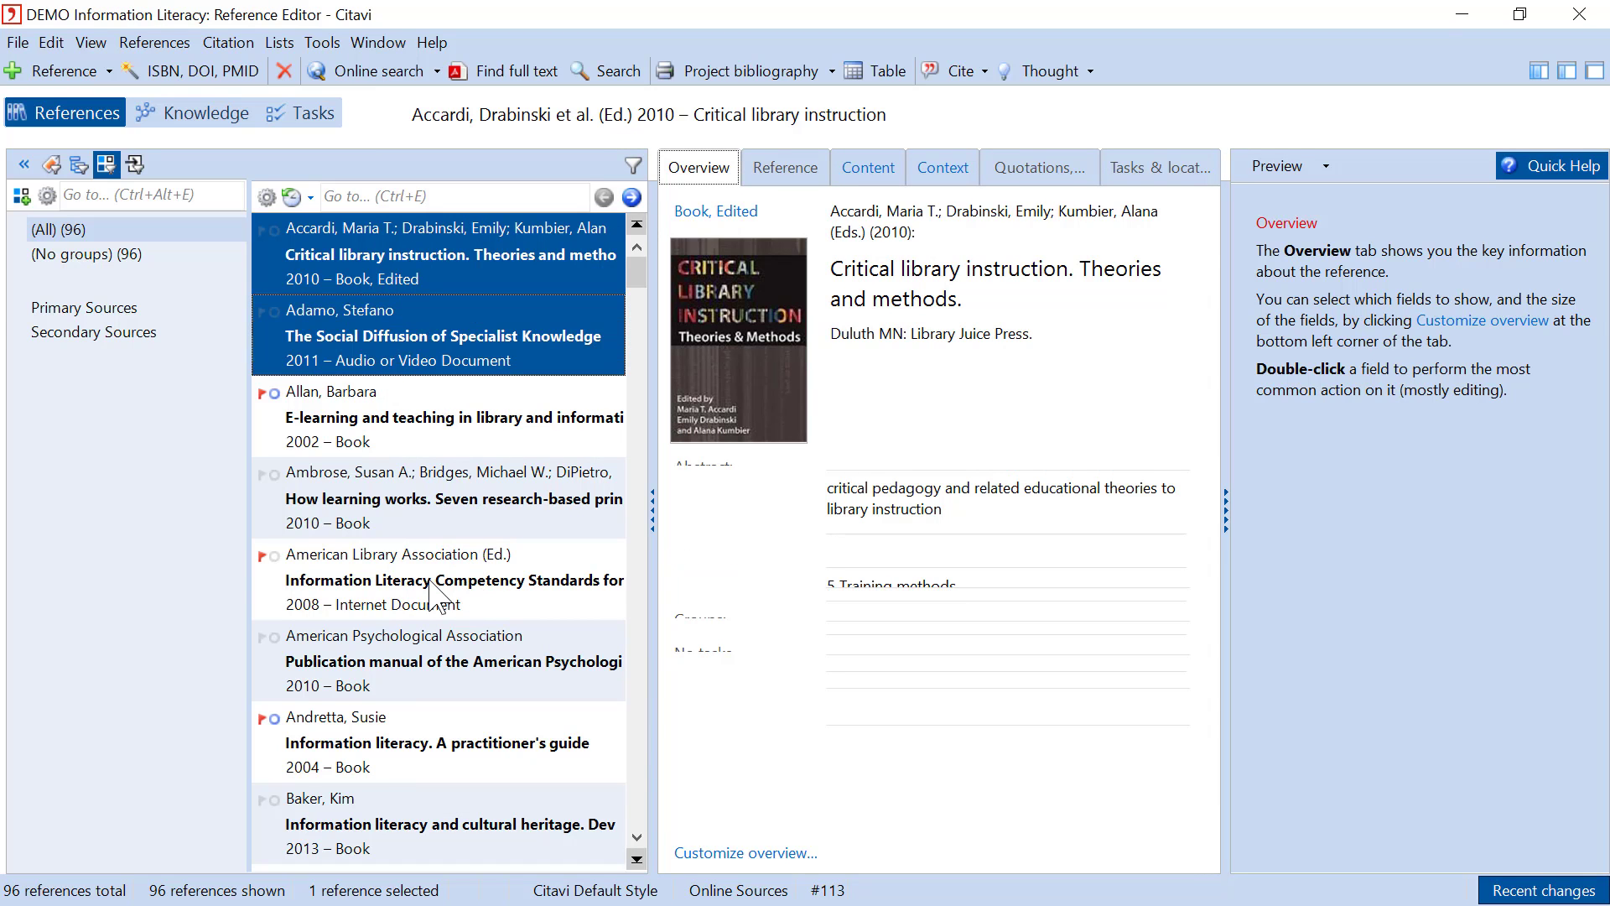
{"action": "left_click", "coordinate": [369, 614], "text": "ctrl"}
{"action": "left_click", "coordinate": [337, 678], "text": "ctrl"}
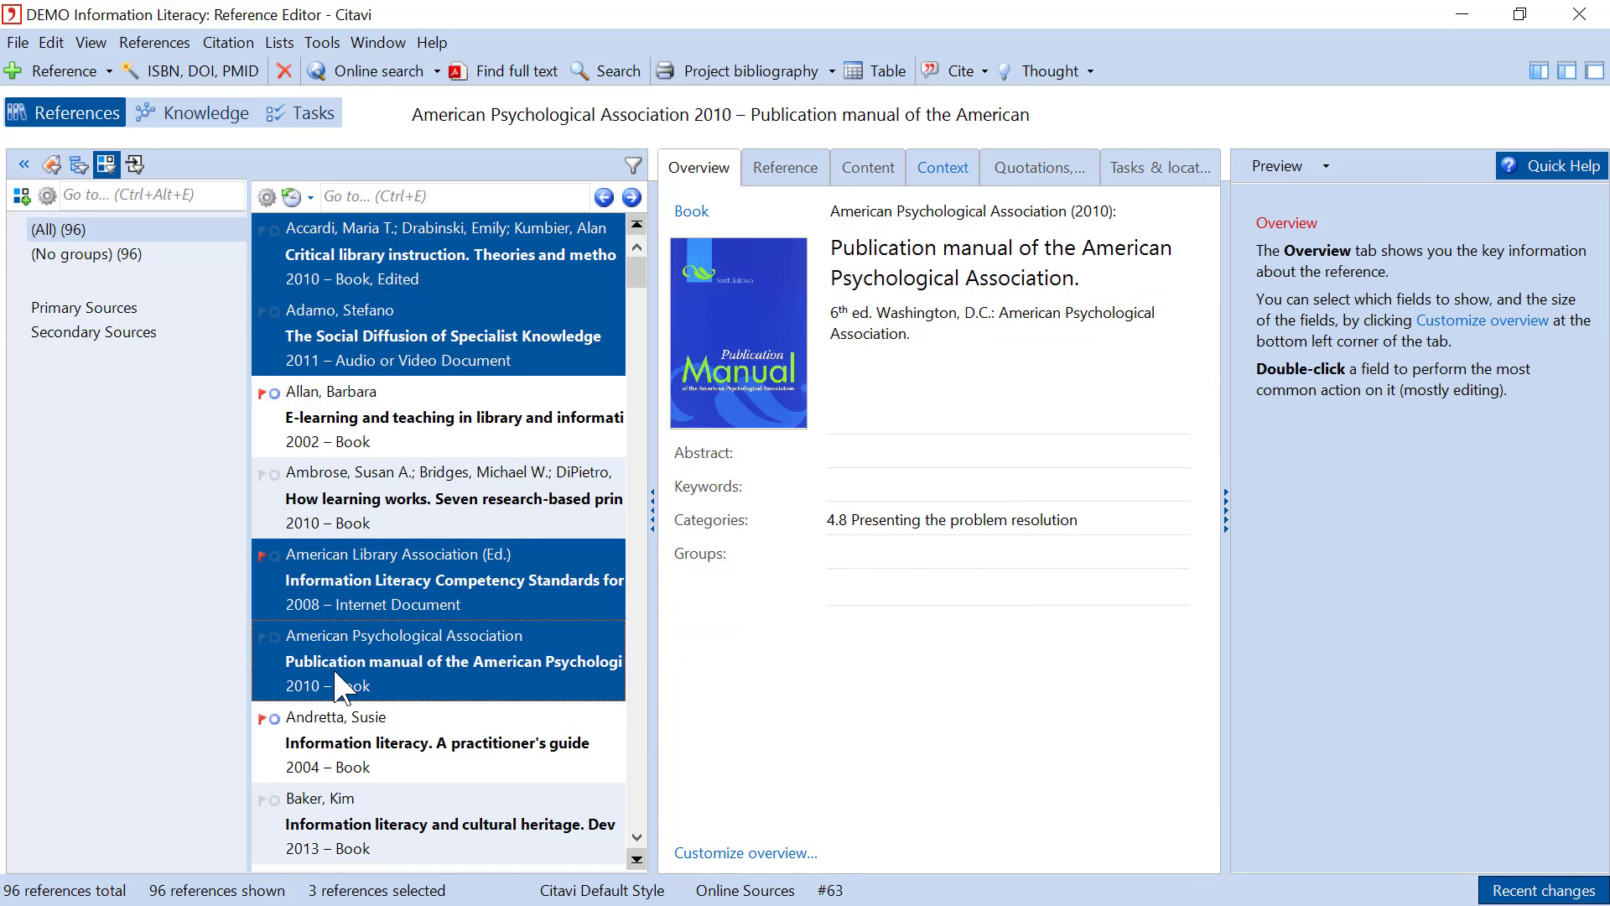
{"action": "left_click_drag", "start_coordinate": [324, 639], "coordinate": [136, 313]}
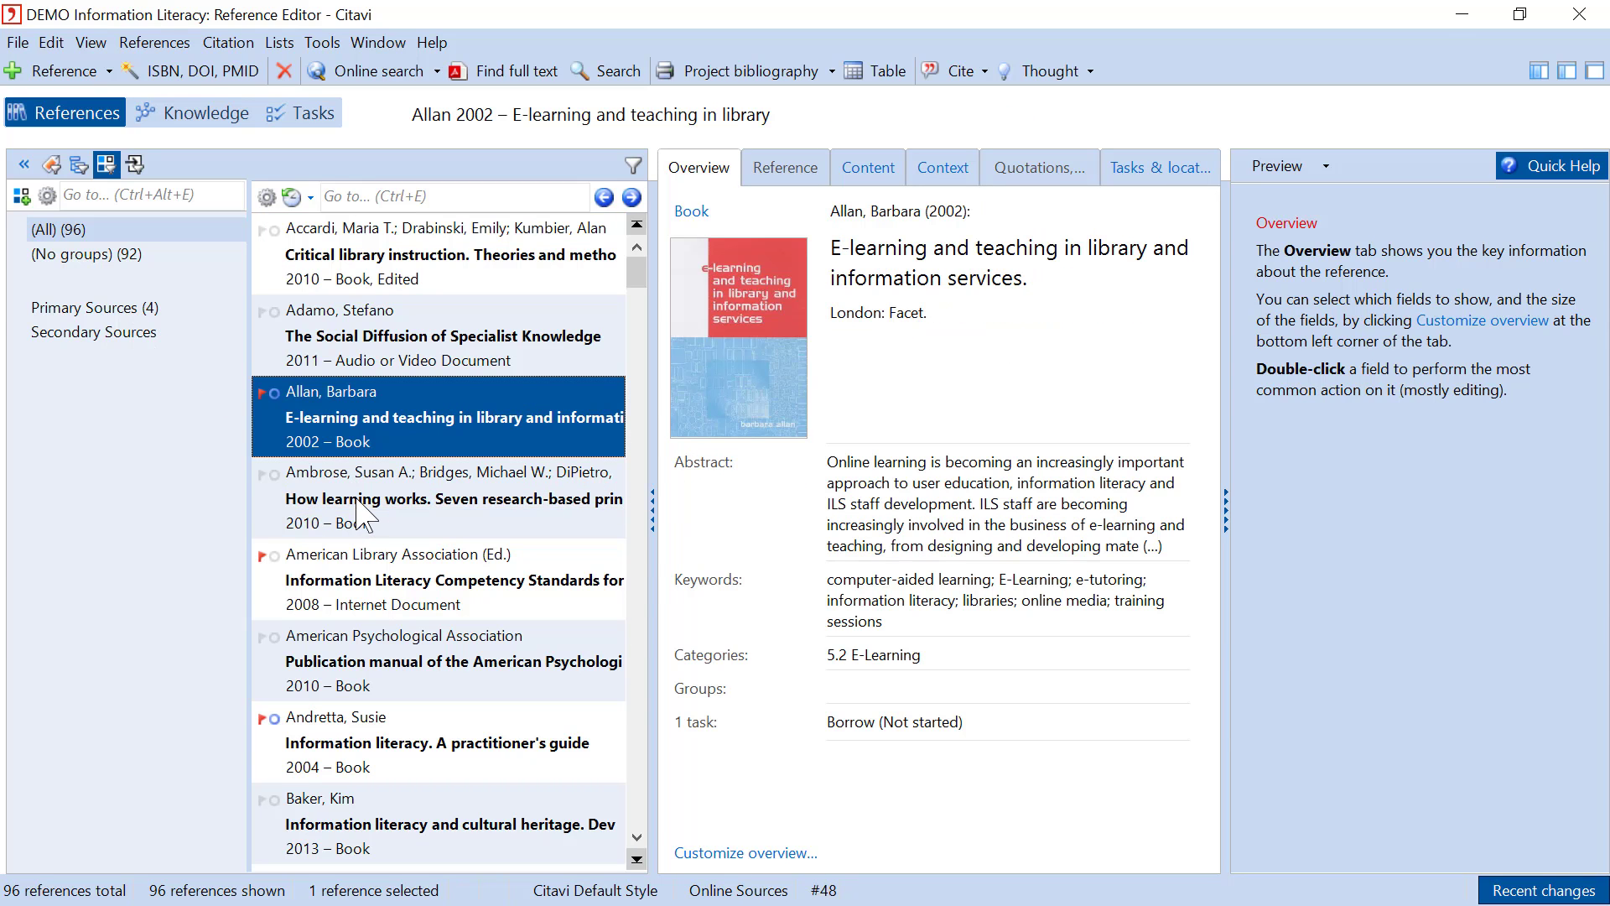
Add the Allan, Ambrose, Andretta, Baker, Bent and Black references to Secondary Sources
{"action": "left_click", "coordinate": [361, 514]}
{"action": "left_click", "coordinate": [336, 436], "text": "ctrl"}
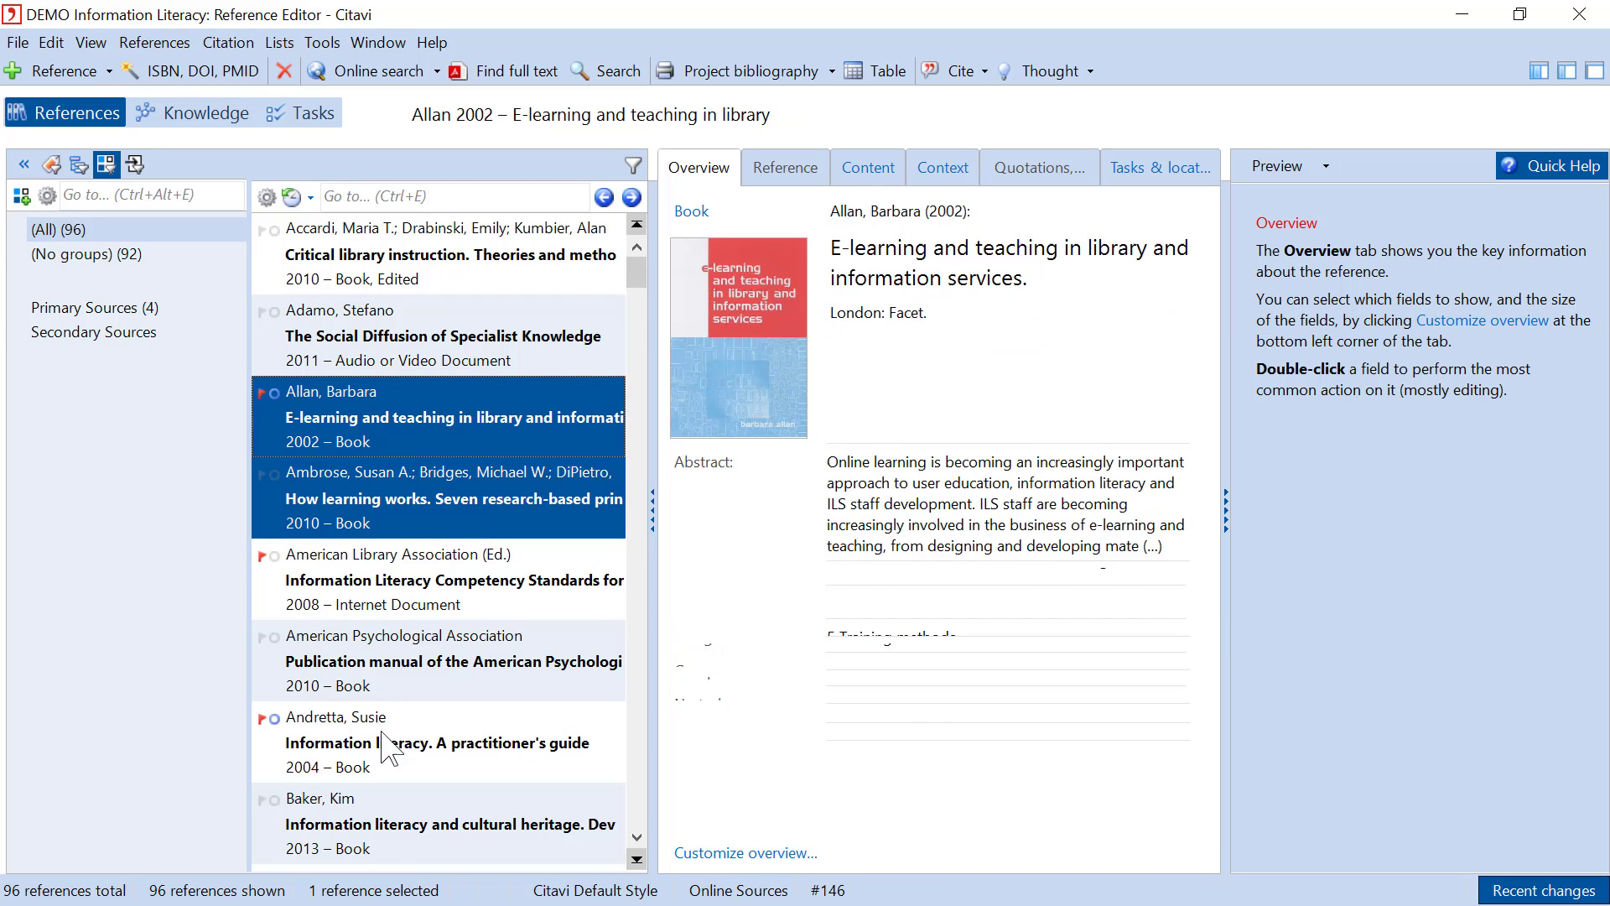
{"action": "left_click", "coordinate": [373, 754], "text": "ctrl"}
{"action": "left_click", "coordinate": [331, 849], "text": "ctrl"}
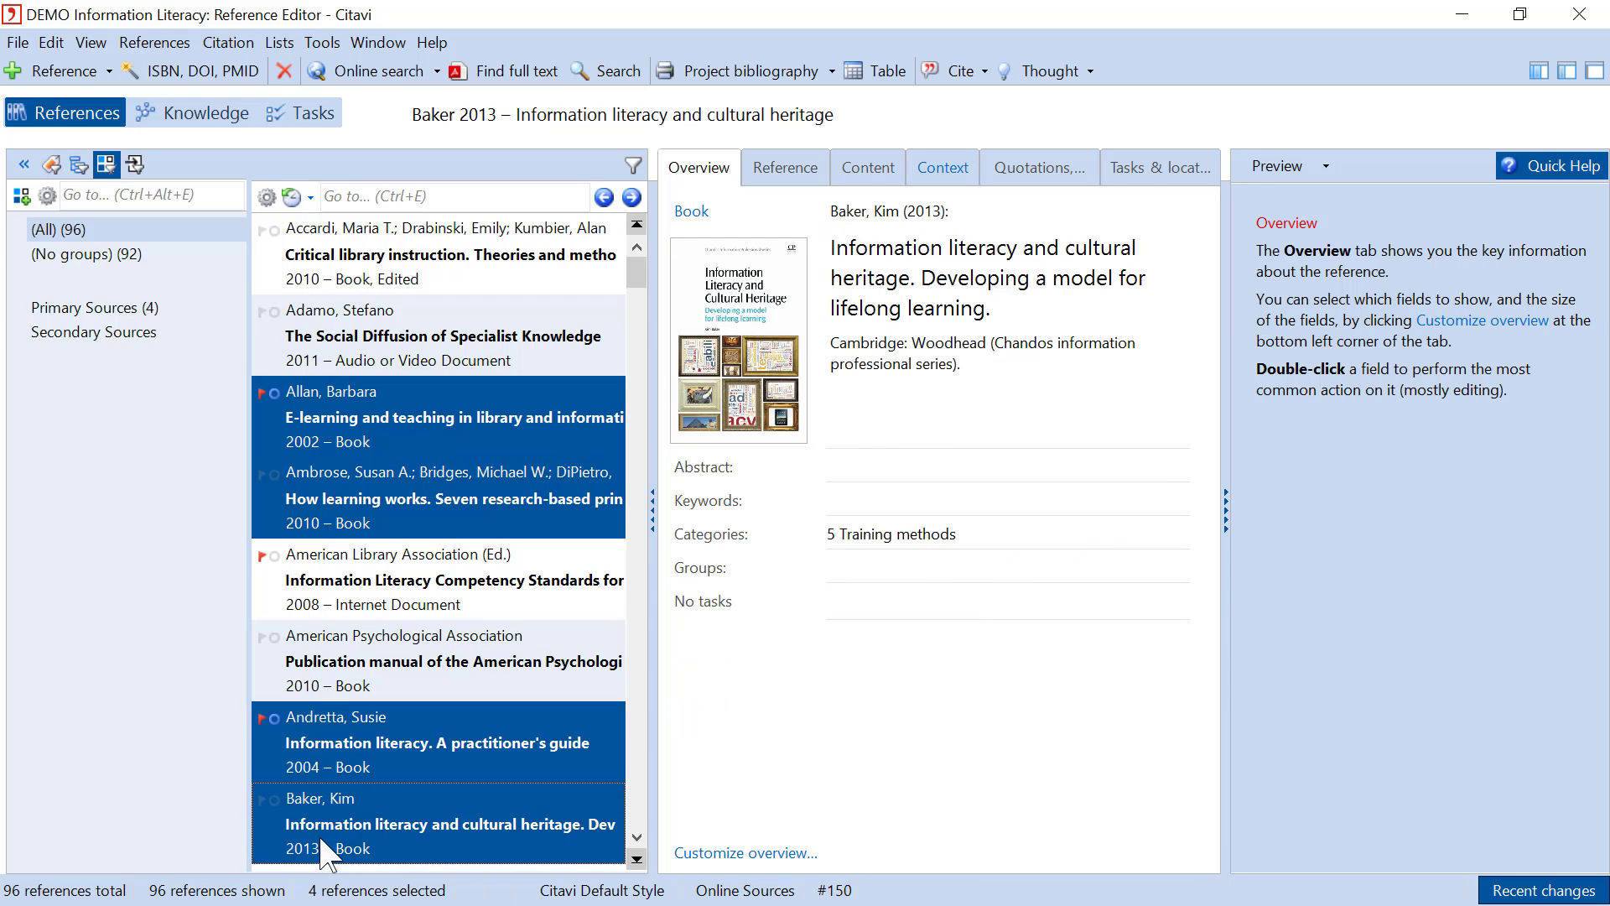
{"action": "left_click_drag", "start_coordinate": [329, 849], "coordinate": [131, 328]}
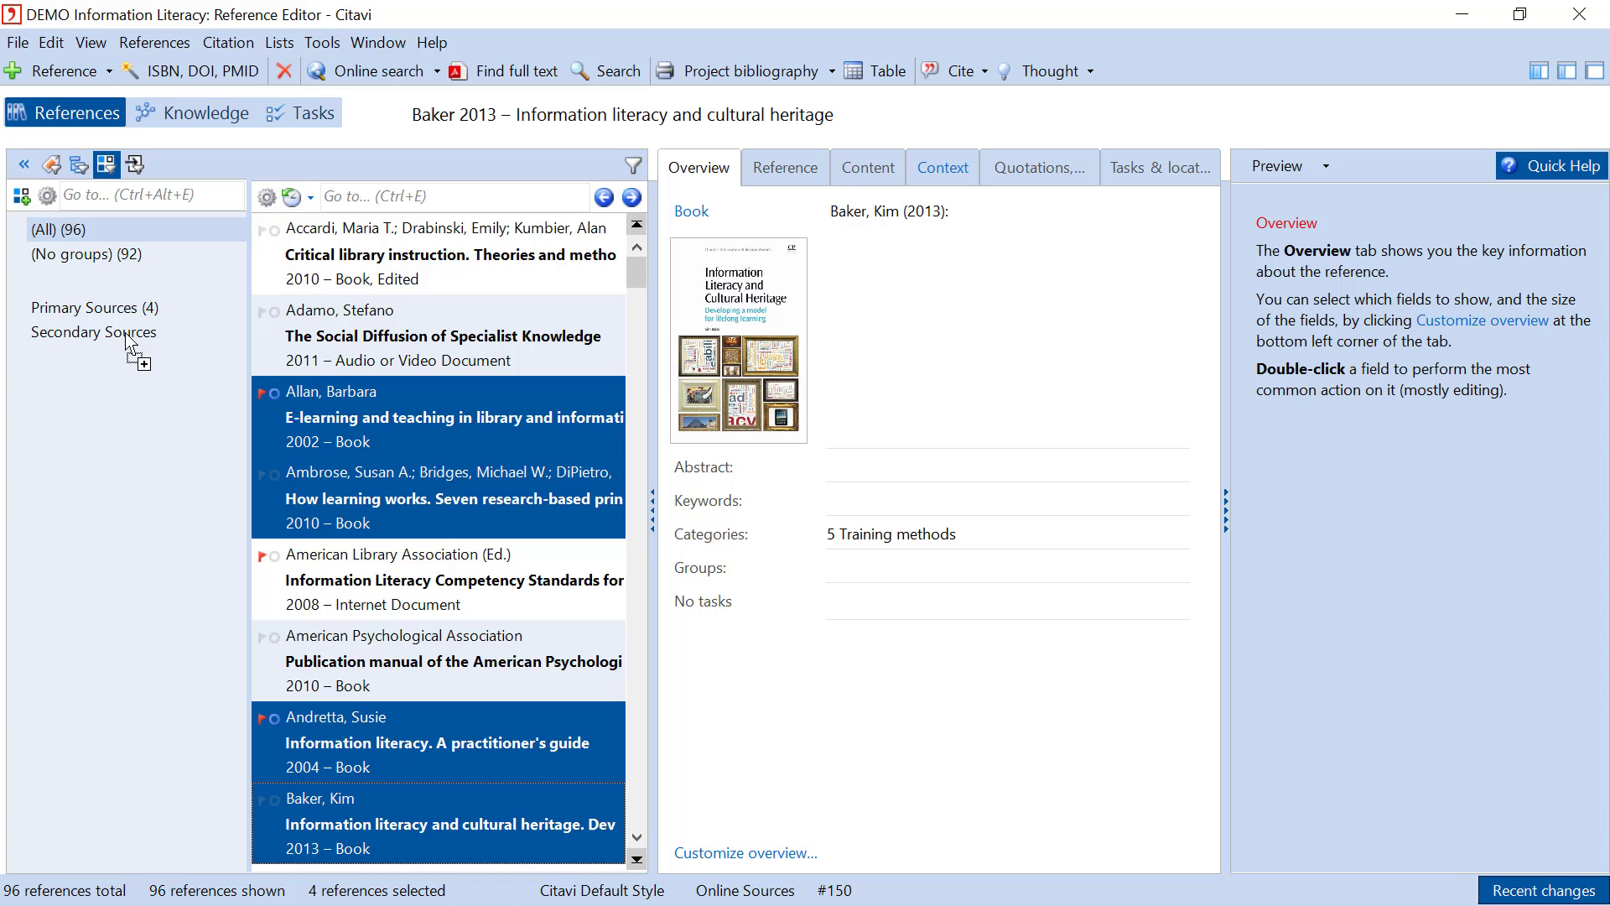
{"action": "scroll", "coordinate": [401, 644], "scroll_direction": "down", "scroll_amount": 2}
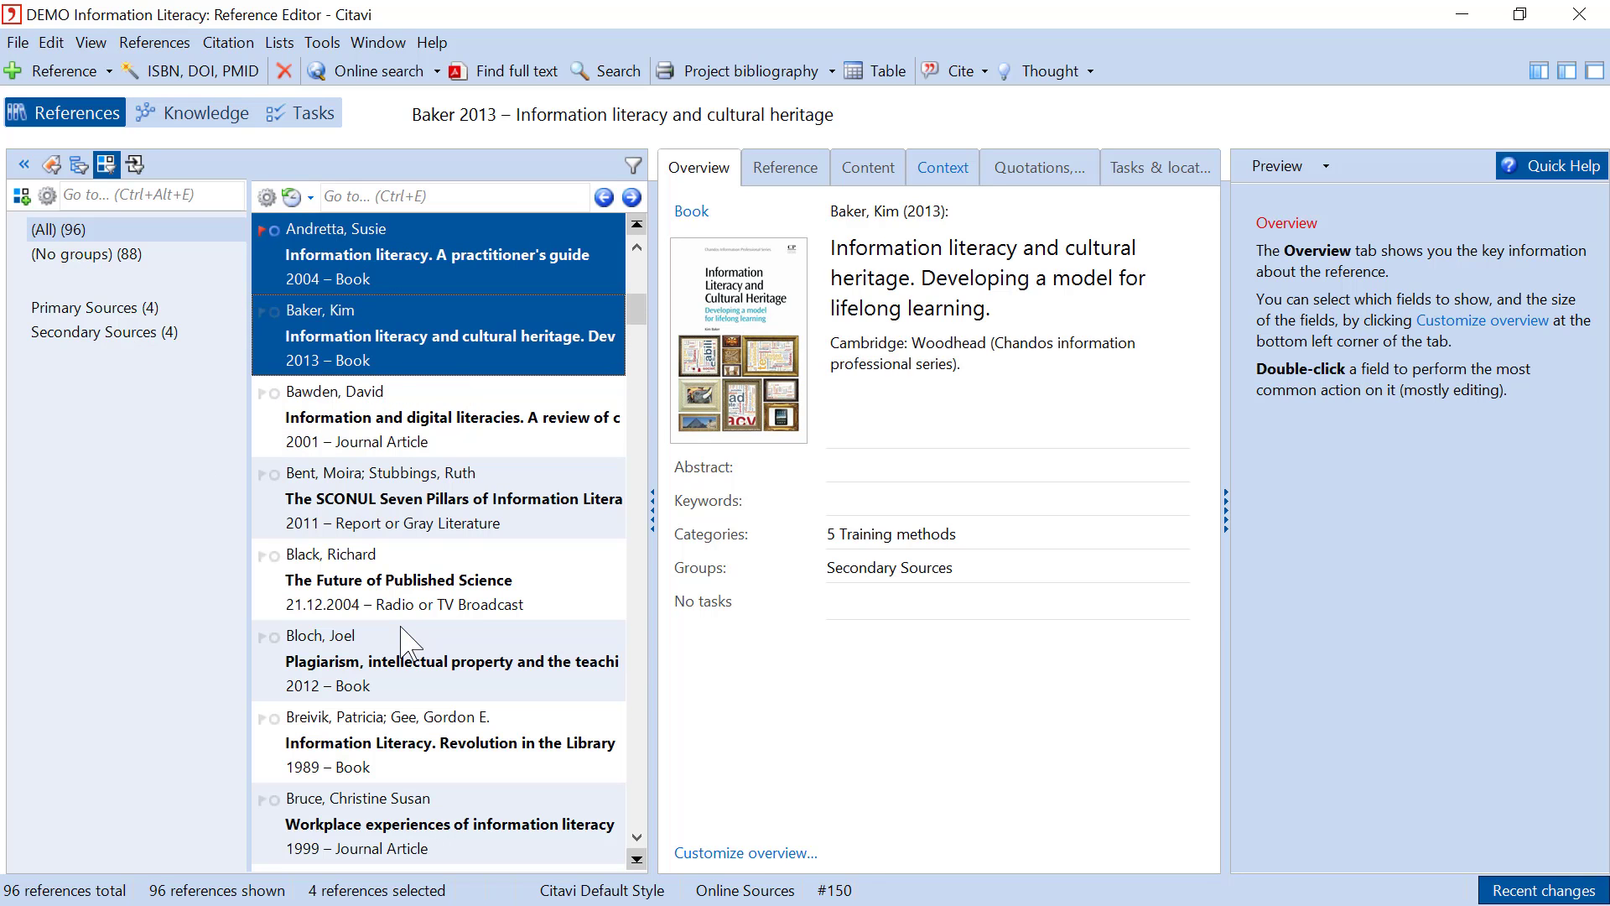
{"action": "left_click", "coordinate": [359, 520]}
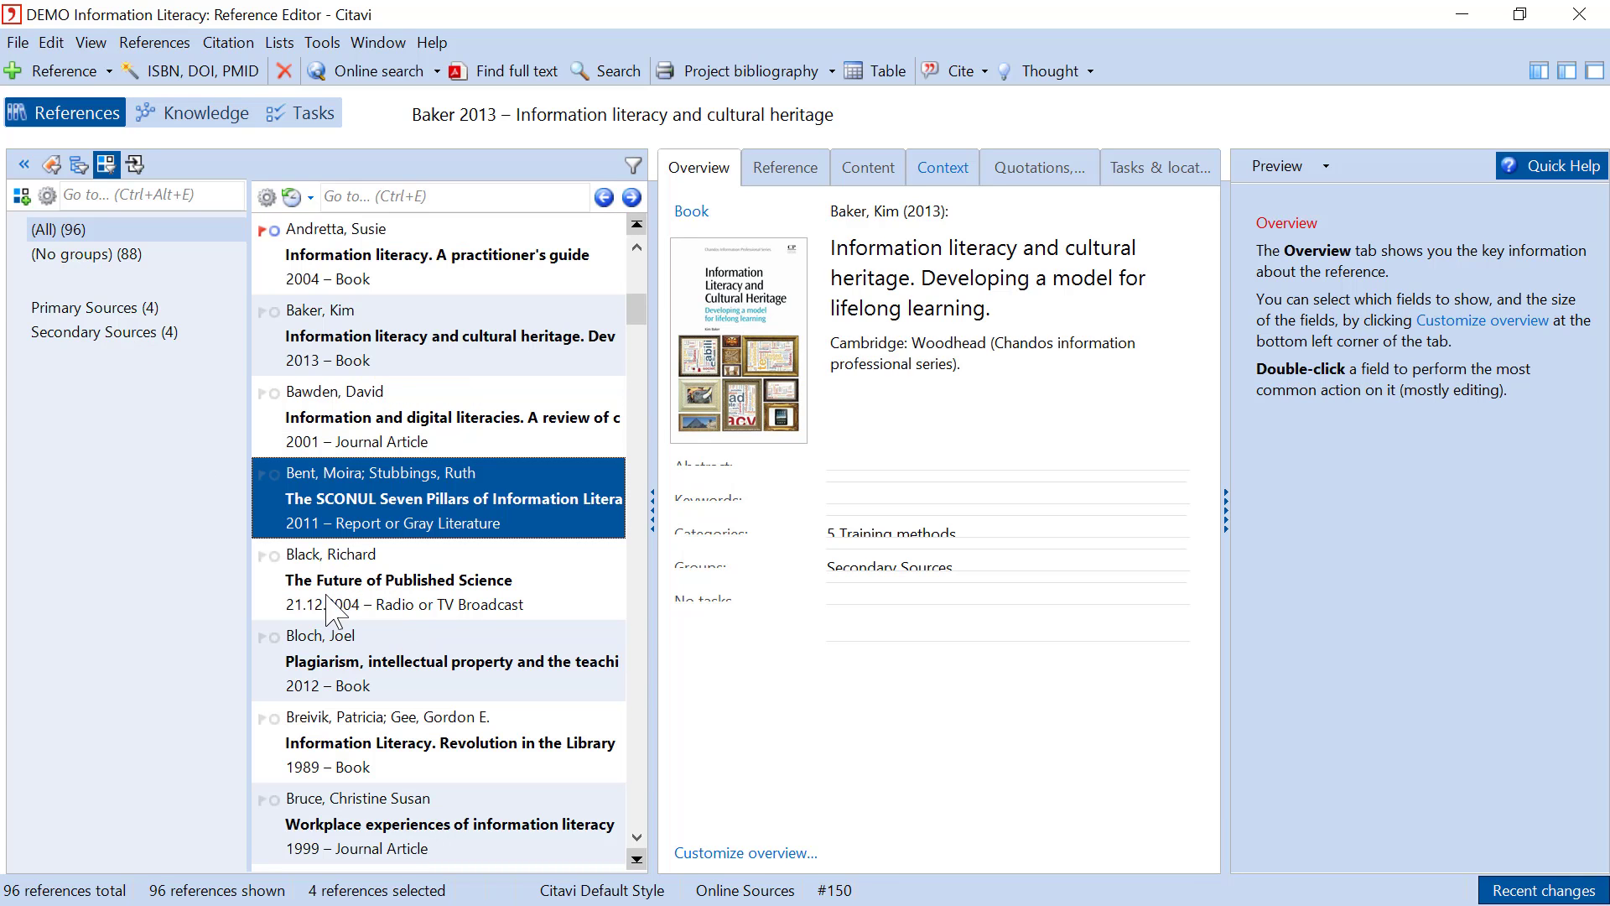
{"action": "left_click_drag", "start_coordinate": [334, 611], "coordinate": [141, 336]}
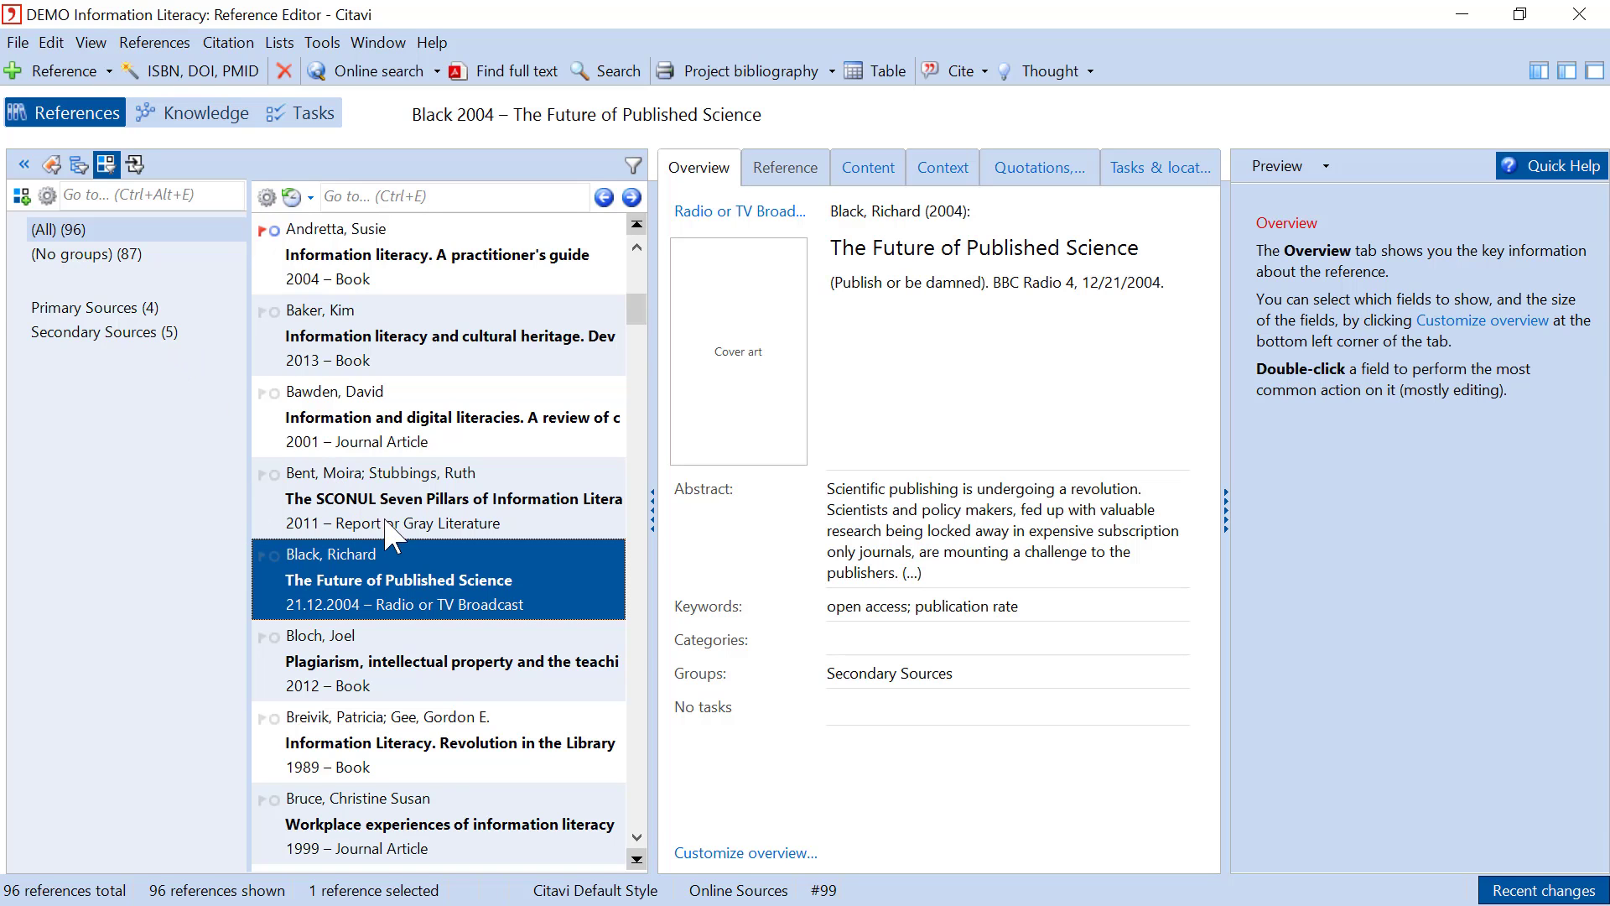
Add Northumbria to Primary Sources and the five Menager–Niederhauser references to Secondary Sources
{"action": "scroll", "coordinate": [467, 637], "scroll_direction": "down", "scroll_amount": 6}
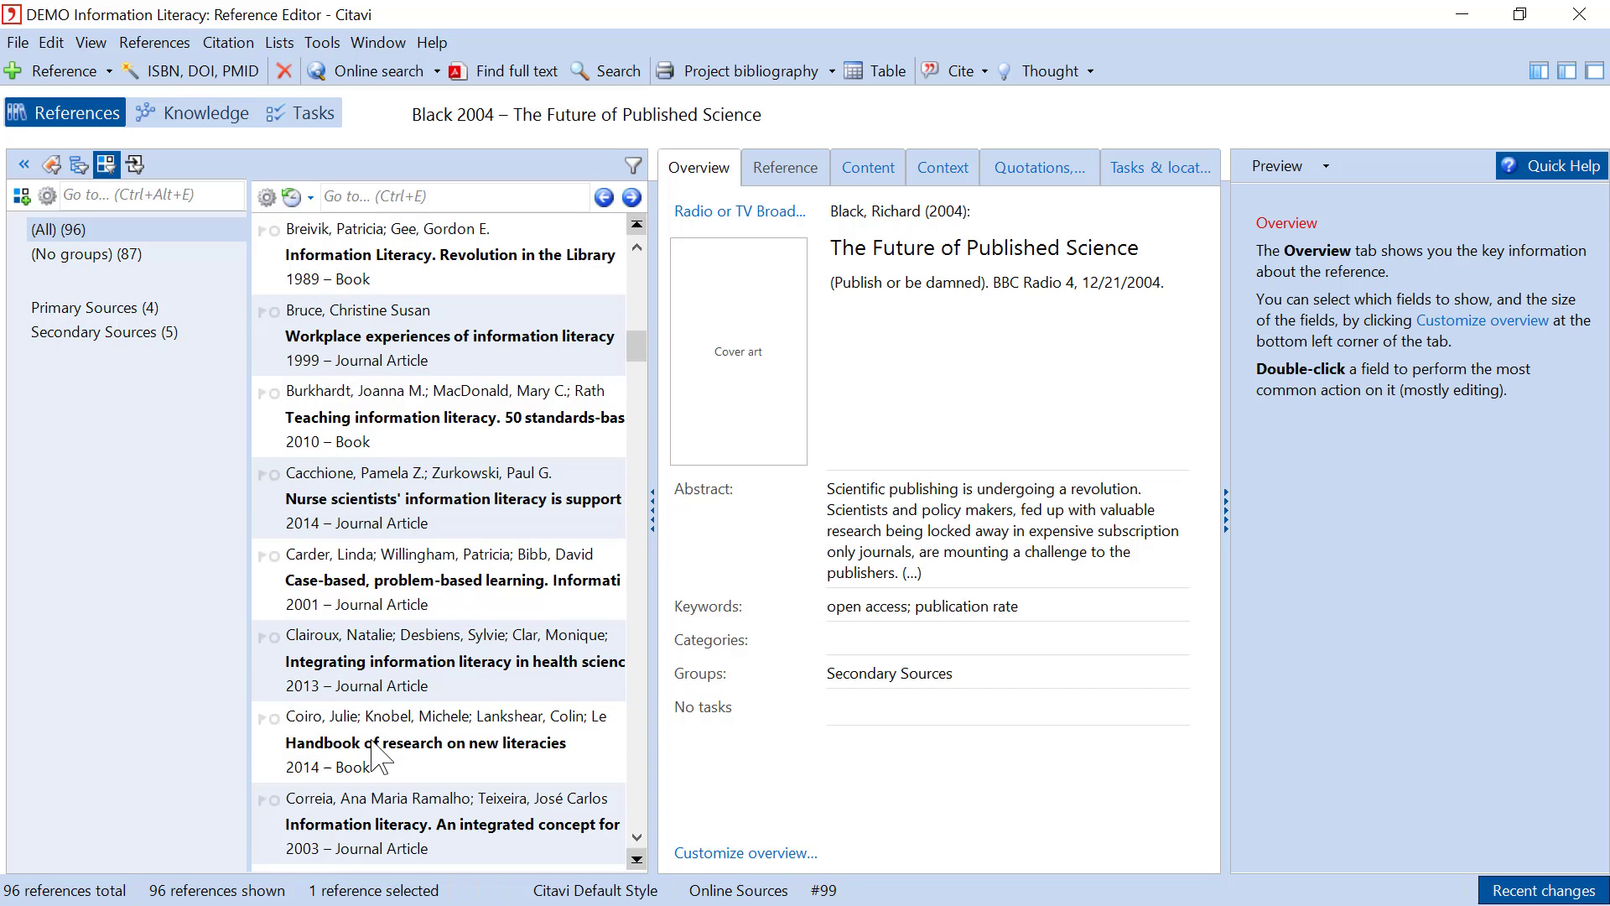
{"action": "scroll", "coordinate": [378, 759], "scroll_direction": "down", "scroll_amount": 4}
{"action": "scroll", "coordinate": [362, 784], "scroll_direction": "down", "scroll_amount": 12}
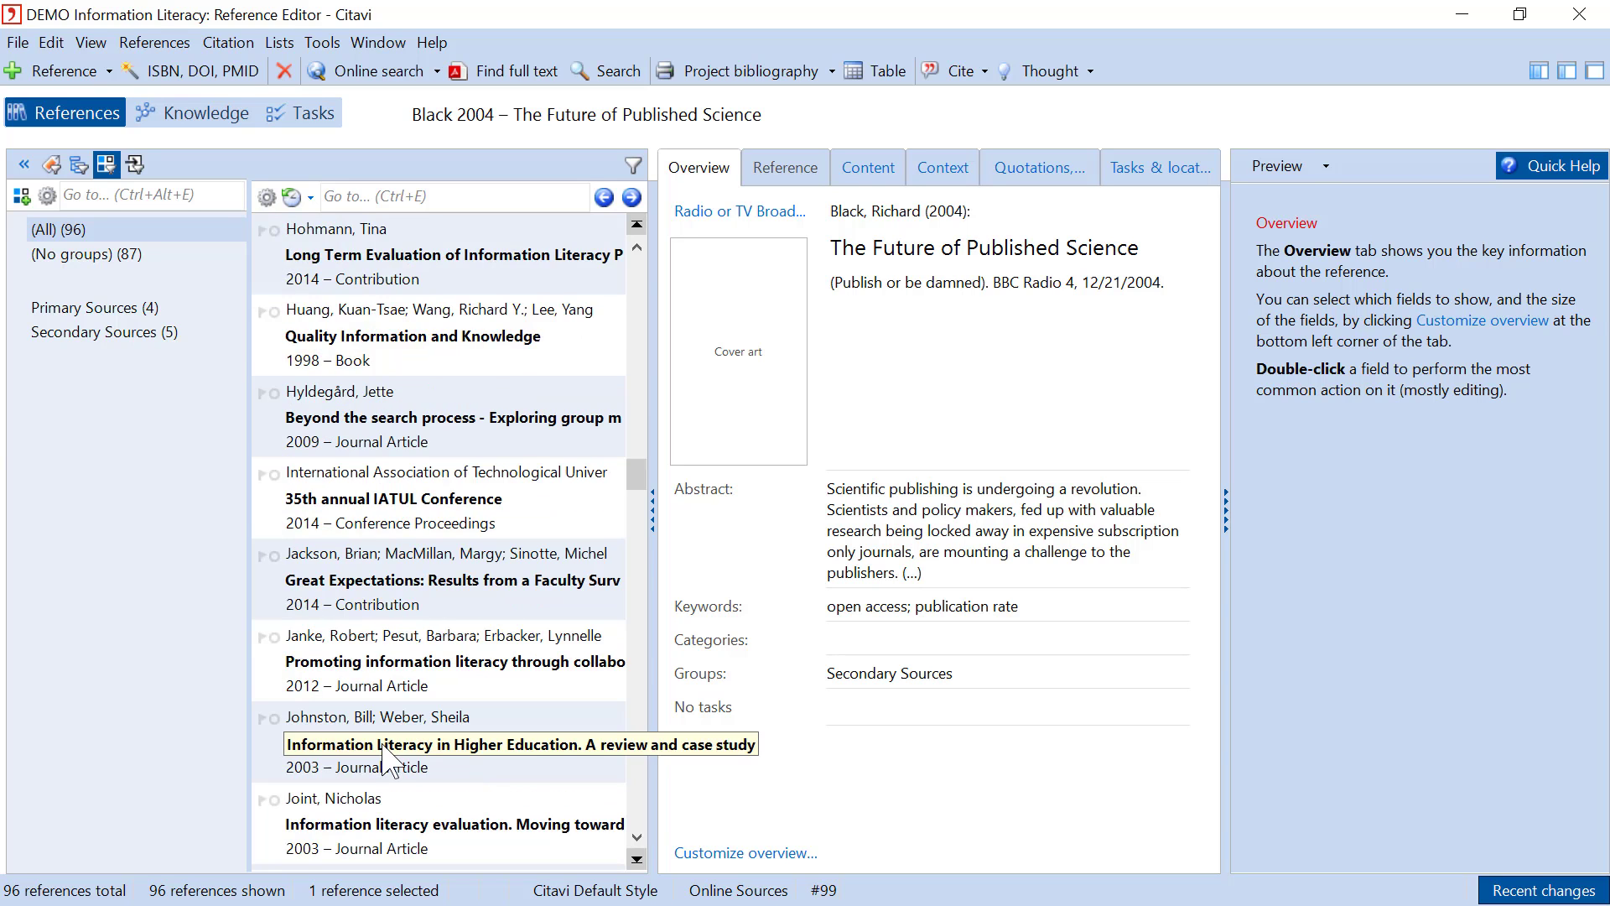
{"action": "scroll", "coordinate": [434, 605], "scroll_direction": "up", "scroll_amount": 3}
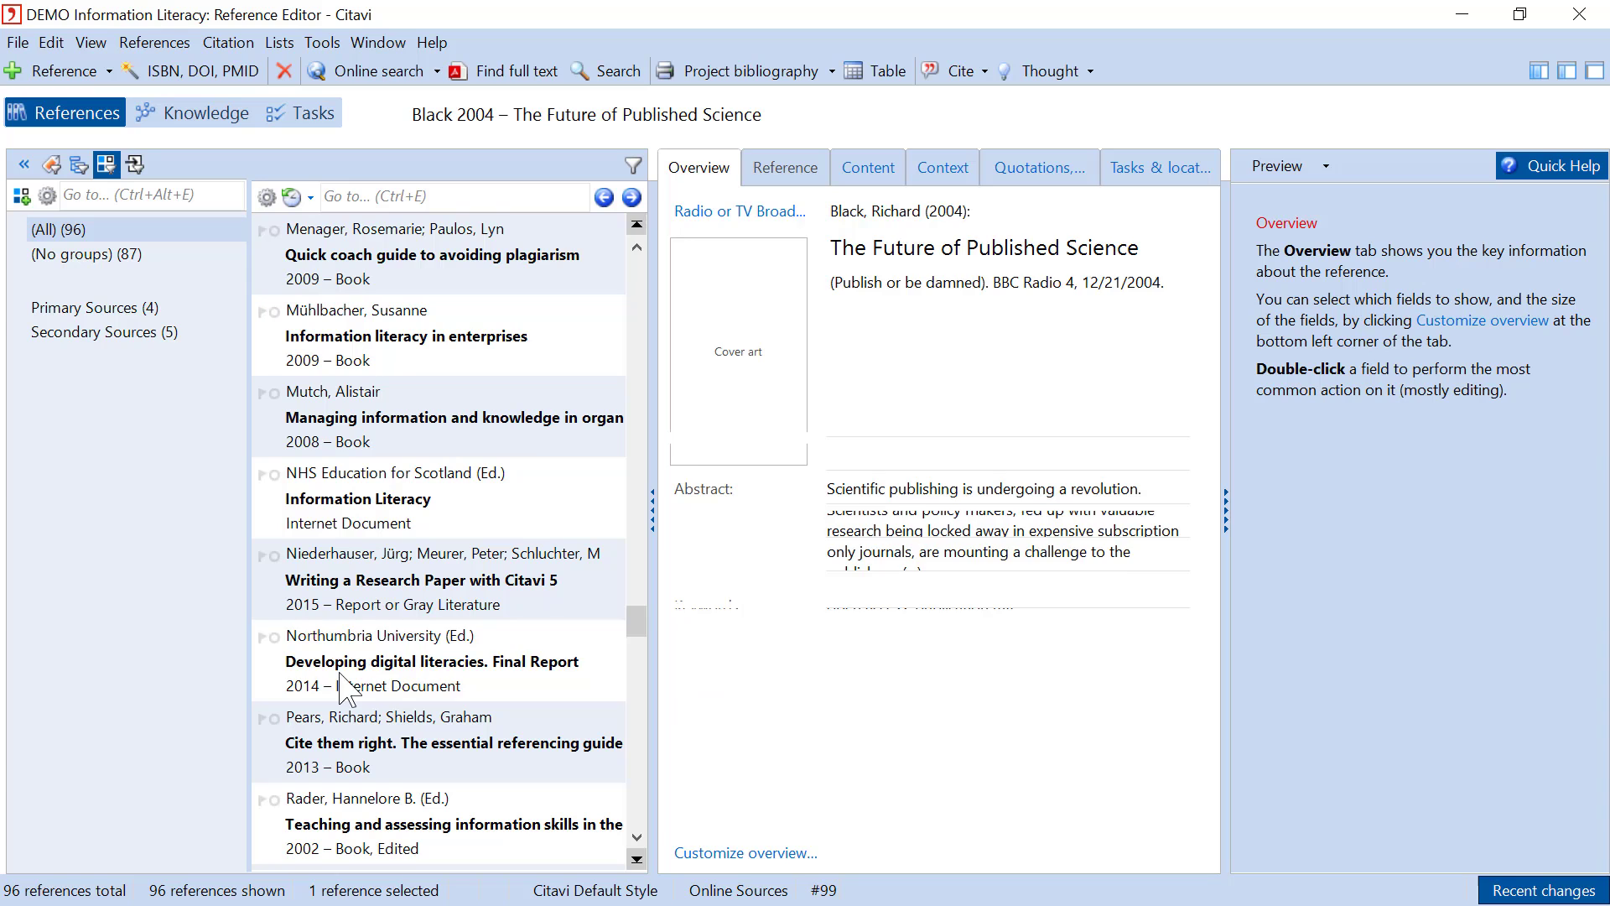
{"action": "left_click_drag", "start_coordinate": [337, 683], "coordinate": [140, 310]}
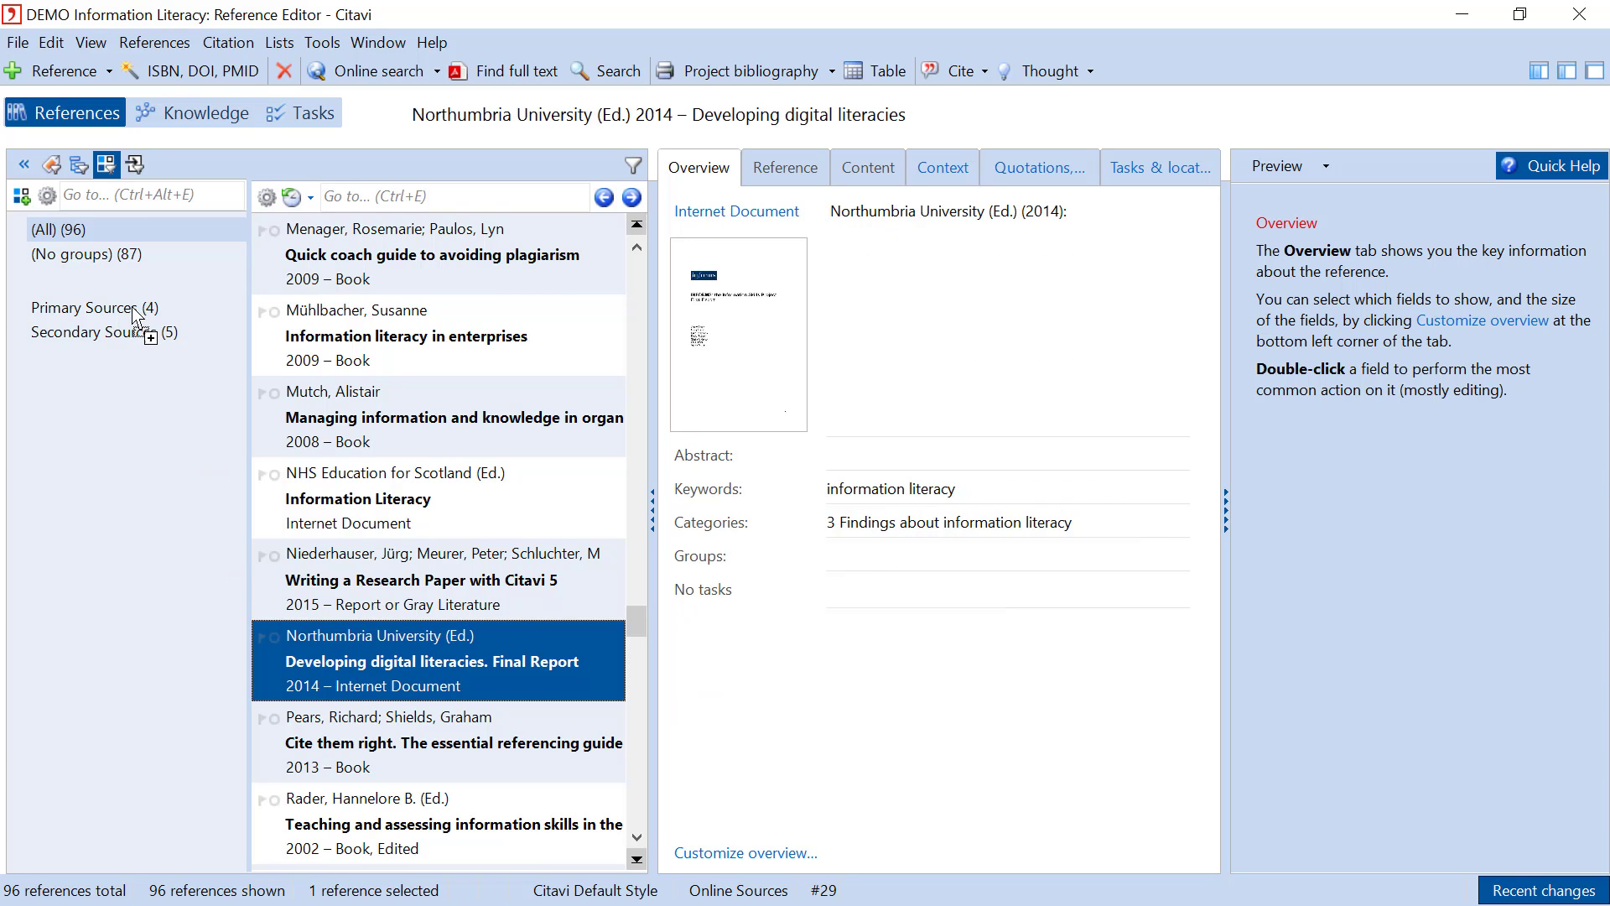
{"action": "left_click", "coordinate": [377, 599]}
{"action": "key", "text": "shift+Home"}
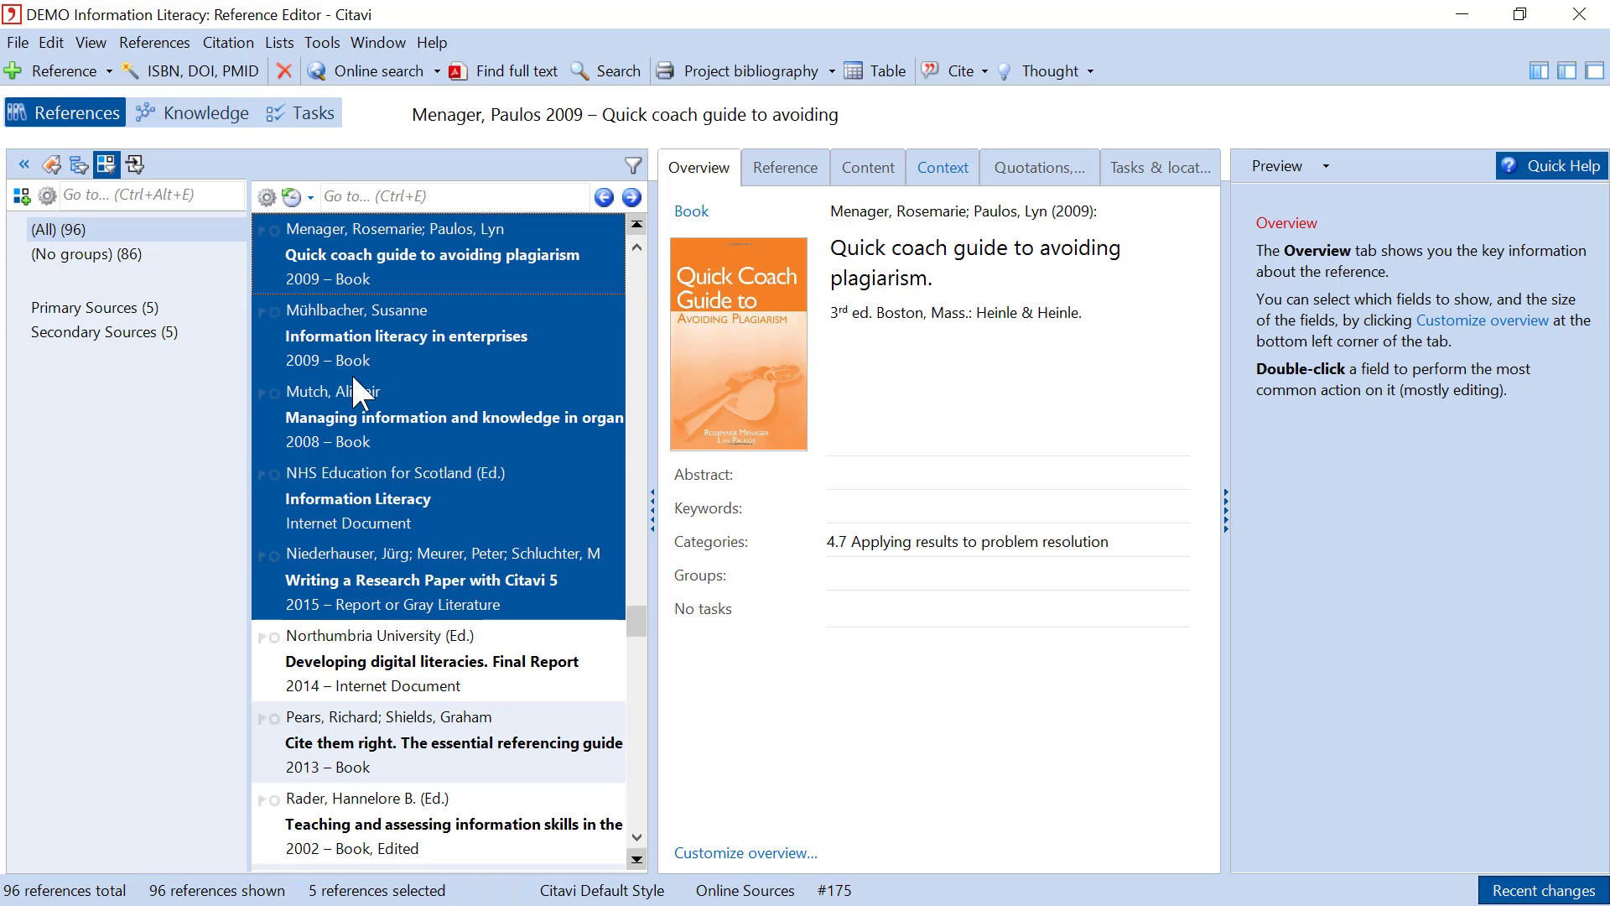
{"action": "left_click_drag", "start_coordinate": [352, 390], "coordinate": [135, 336]}
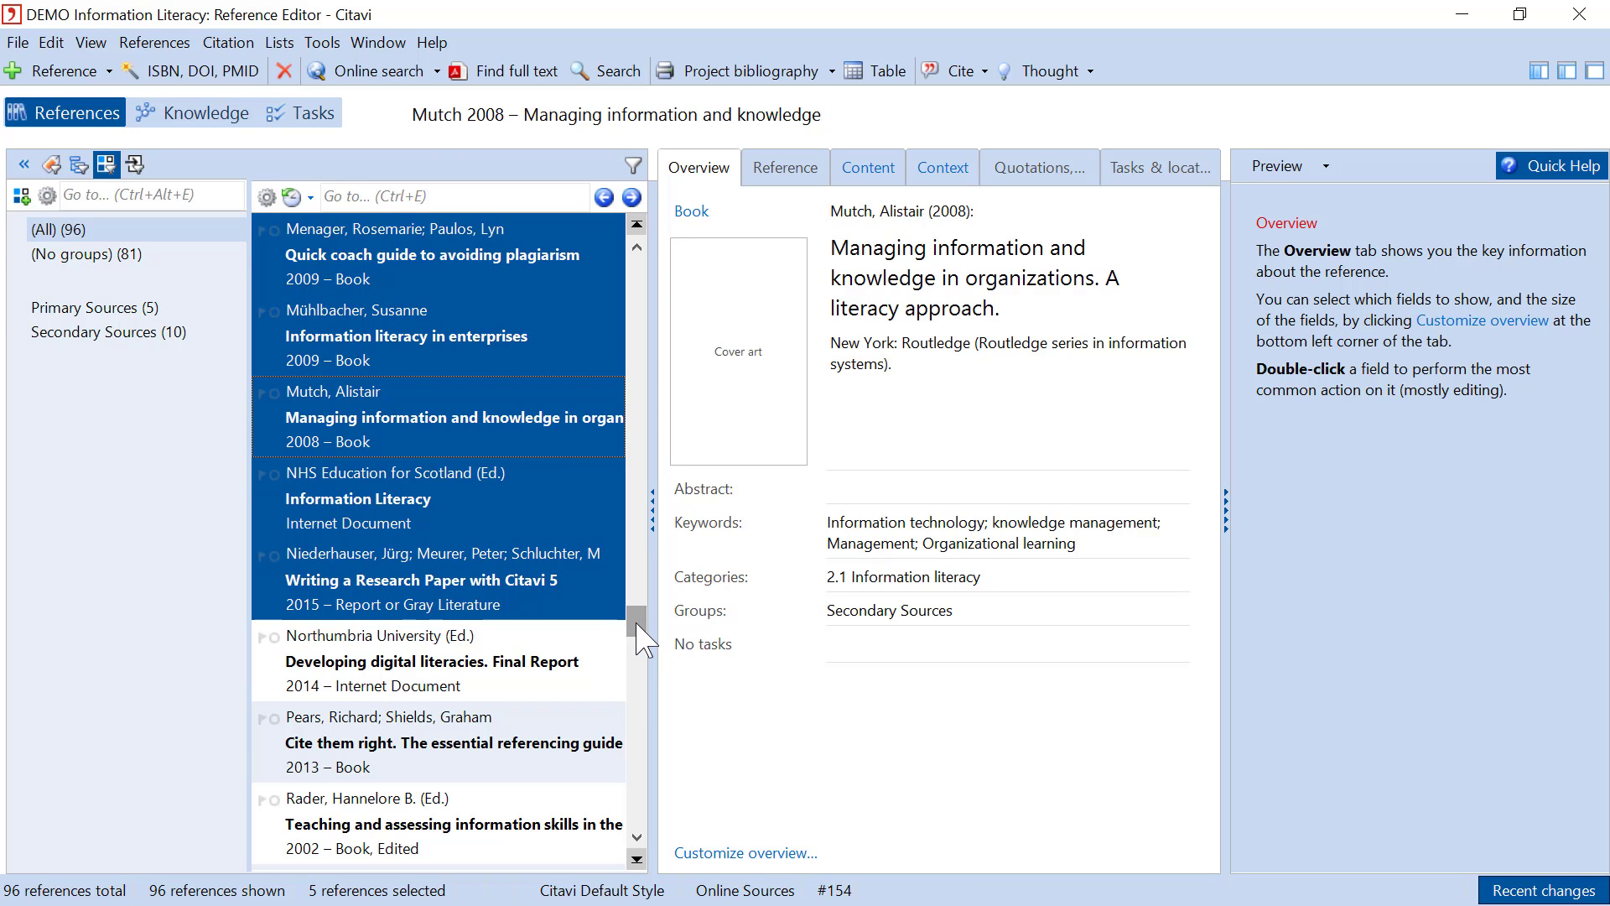
{"action": "left_click_drag", "start_coordinate": [637, 627], "coordinate": [648, 261]}
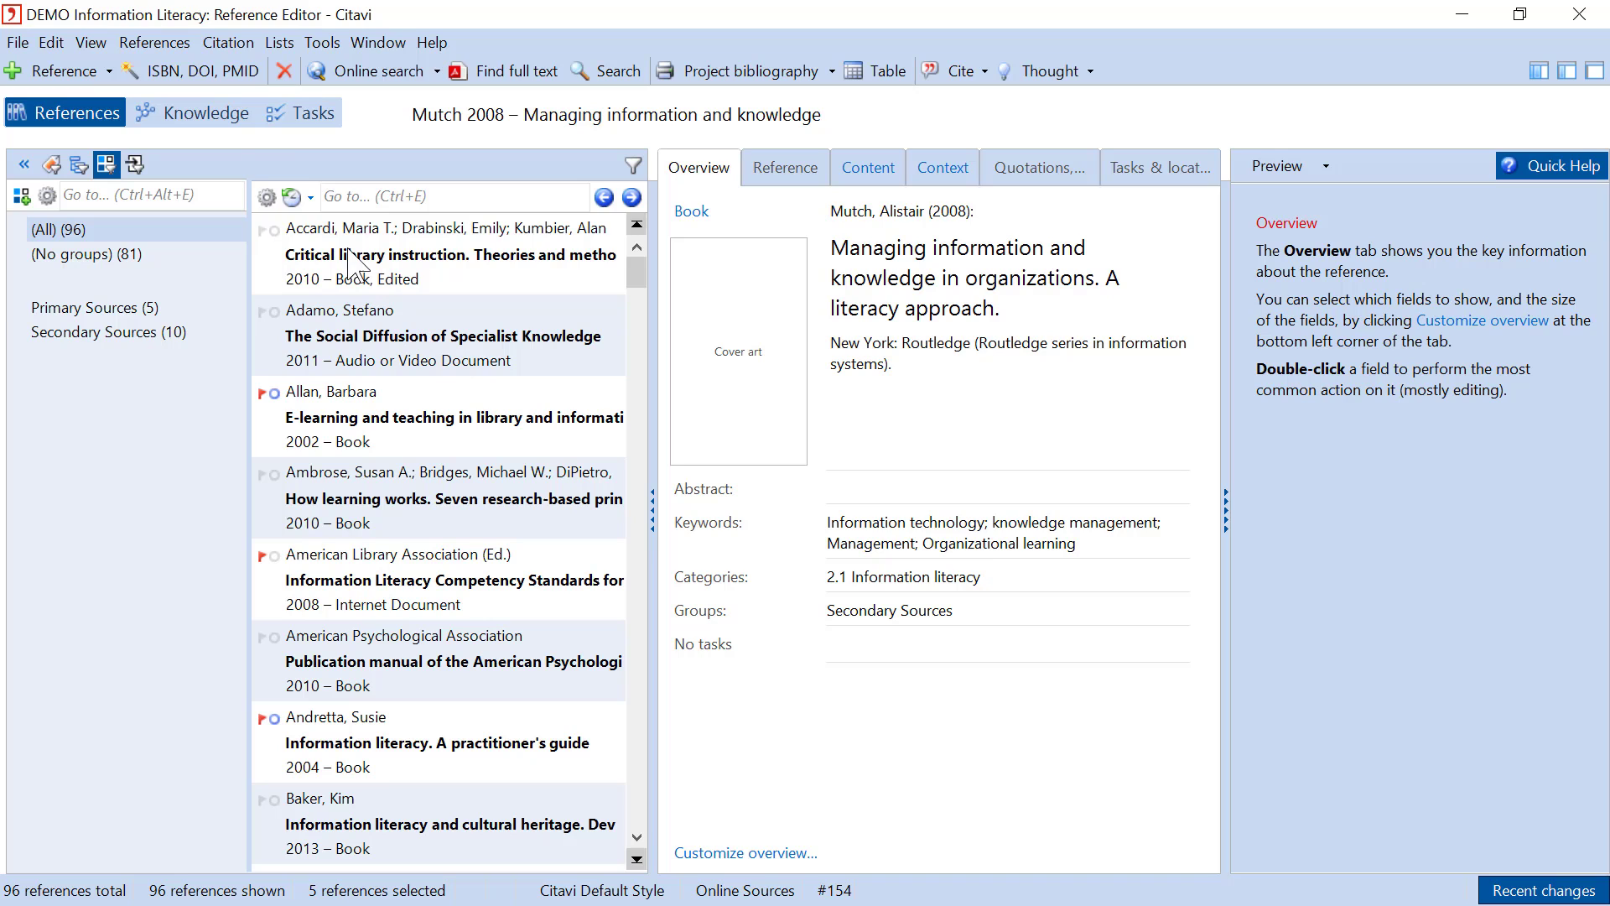
Create a new bibliography grouping named 'Primary and Secondary Sources'
{"action": "left_click", "coordinate": [228, 44]}
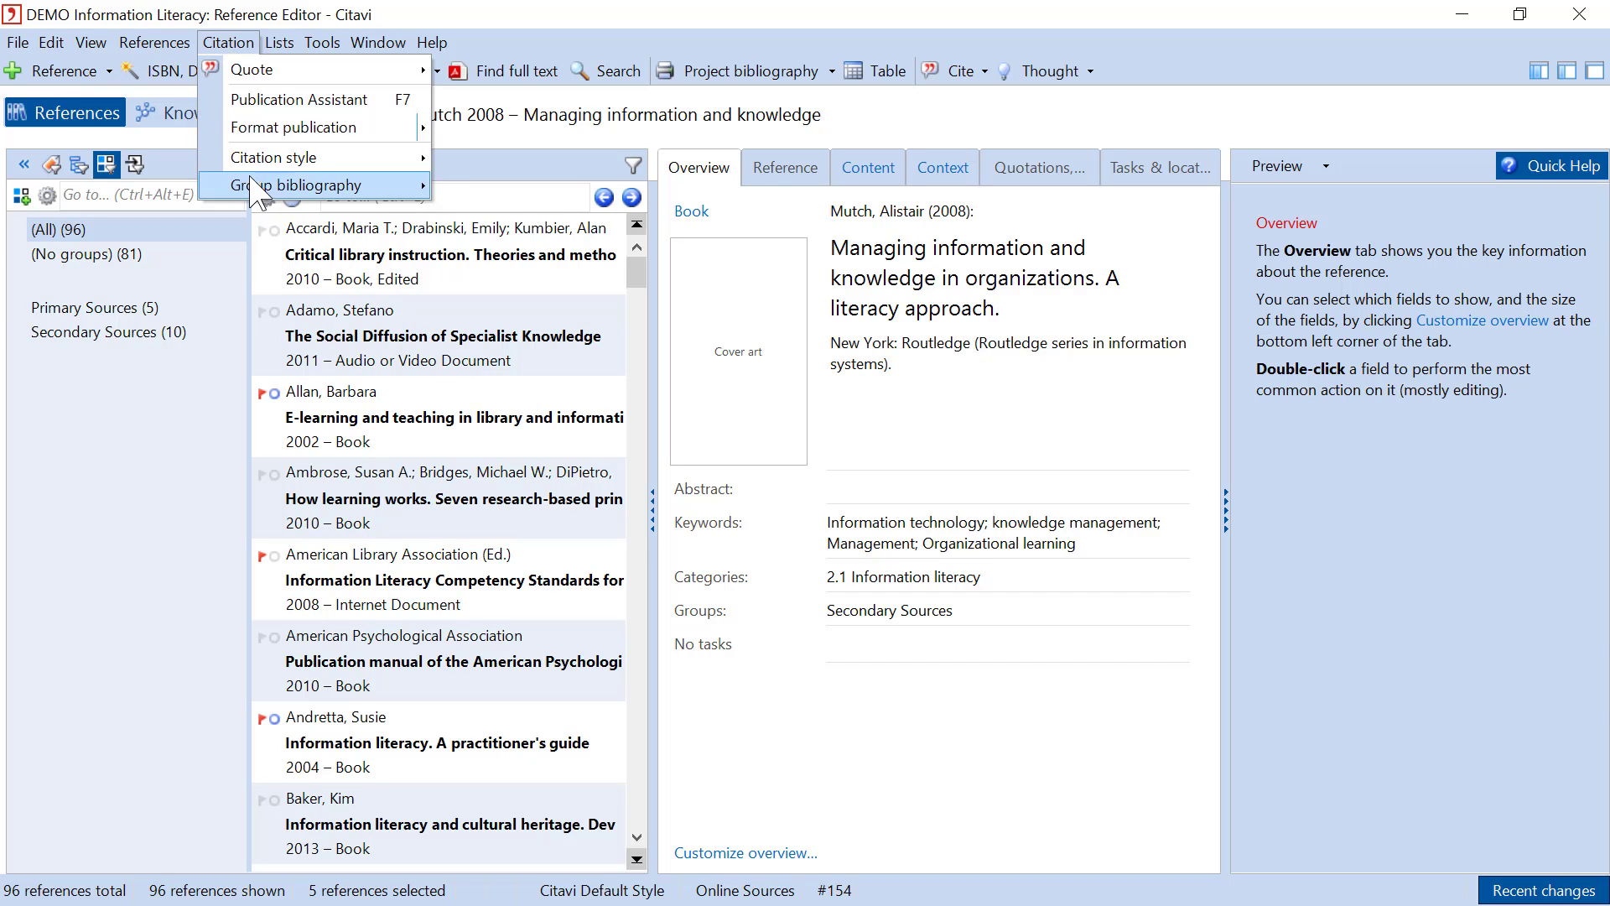
{"action": "mouse_move", "coordinate": [256, 185]}
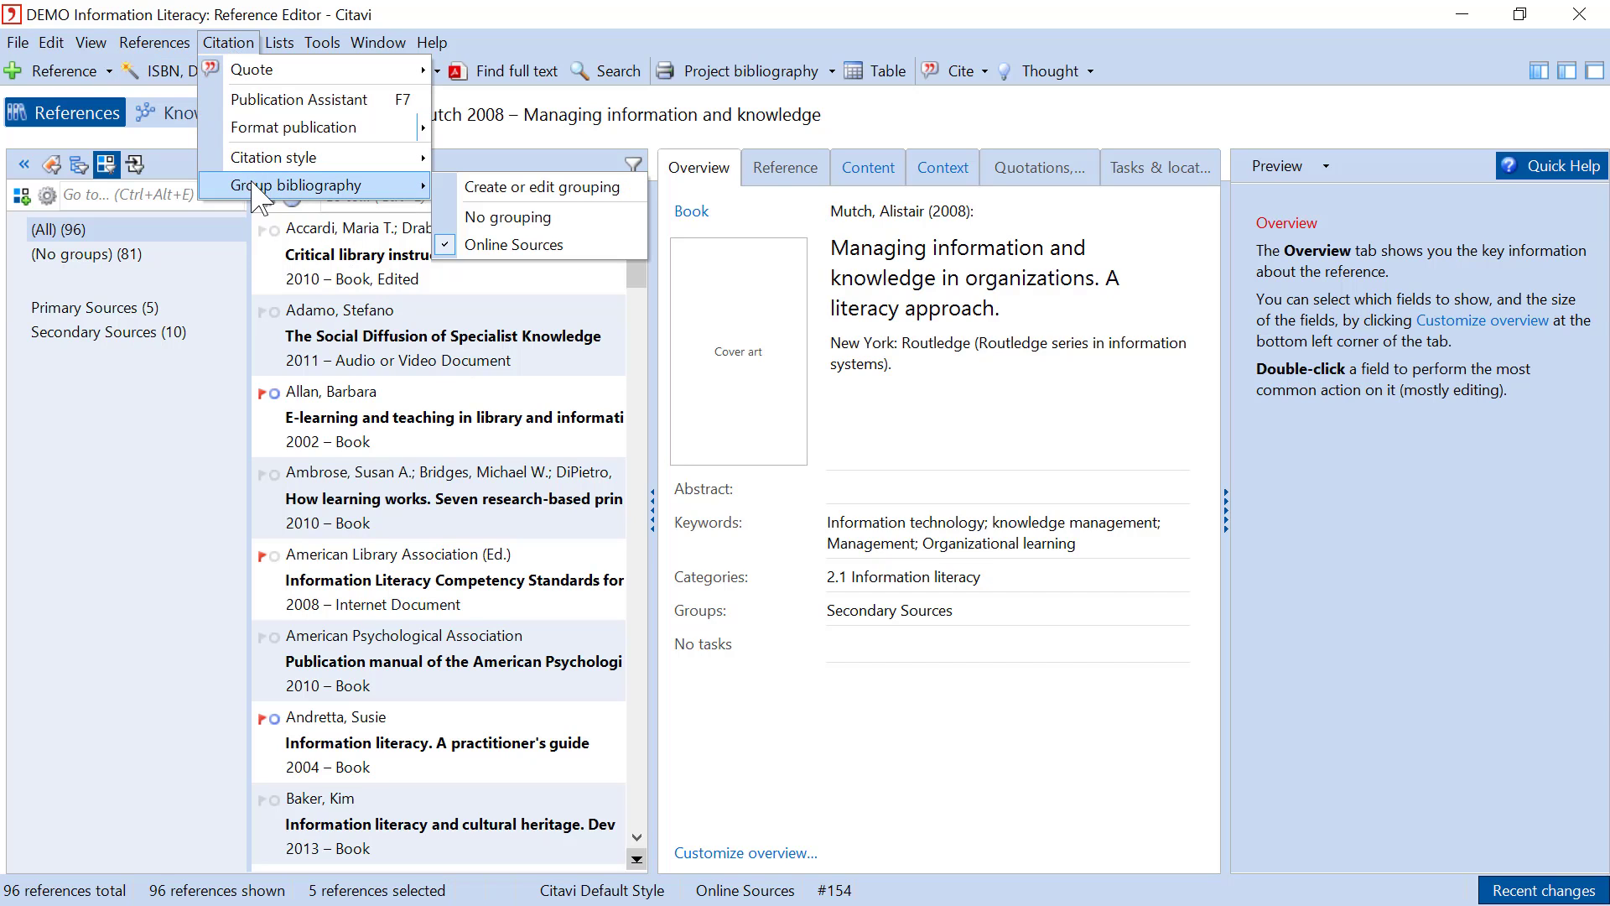
{"action": "left_click", "coordinate": [541, 190]}
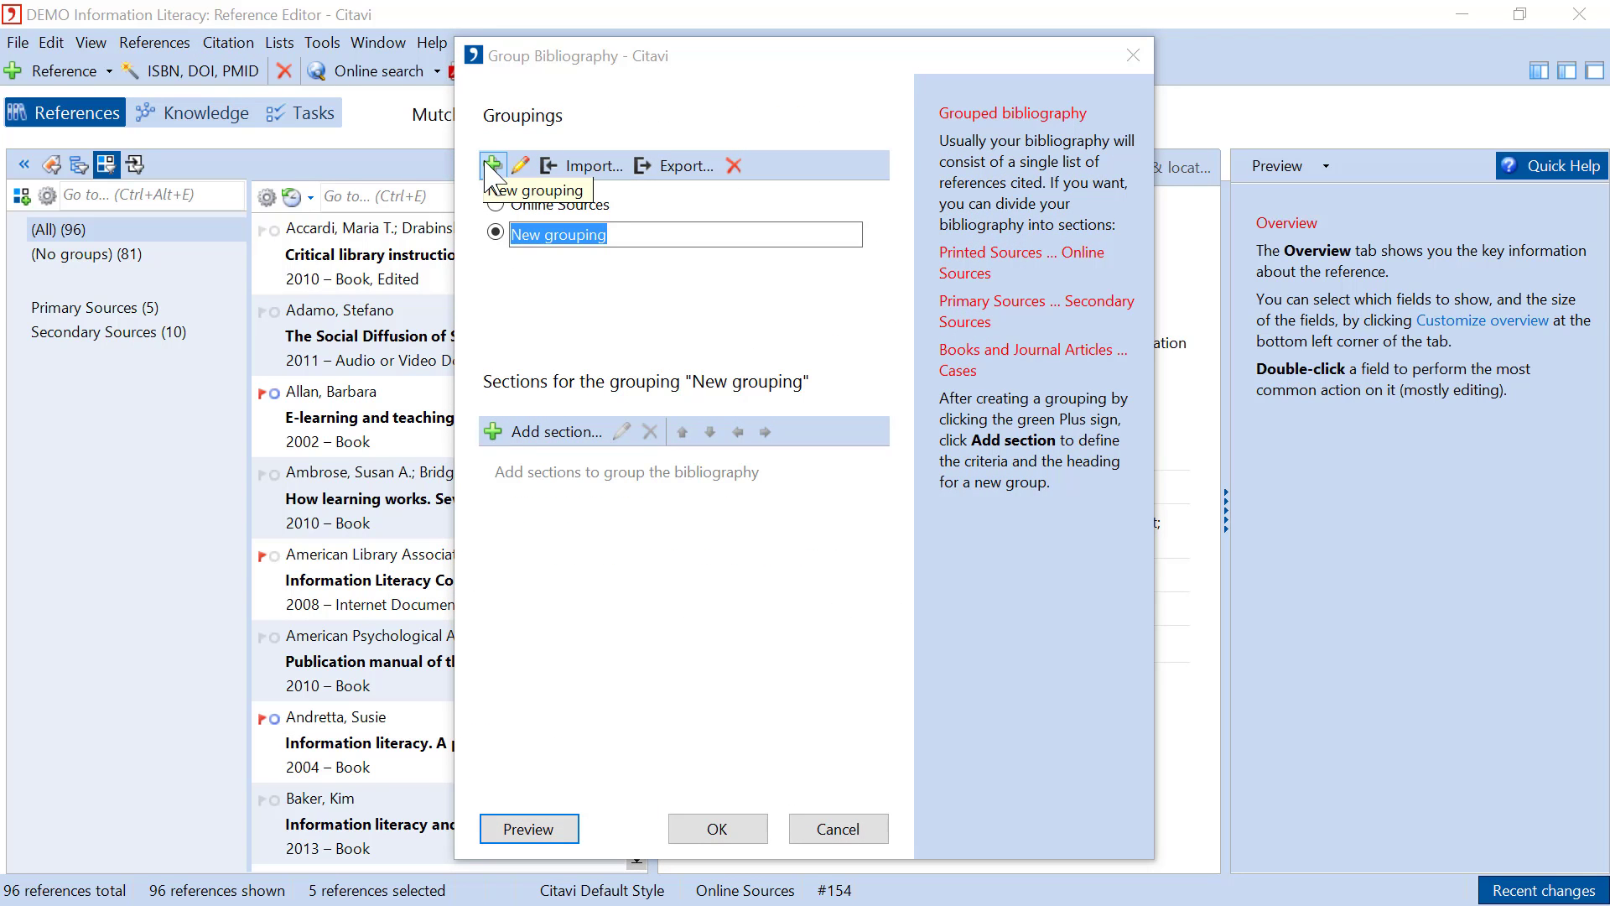
{"action": "type", "text": "Primary and "}
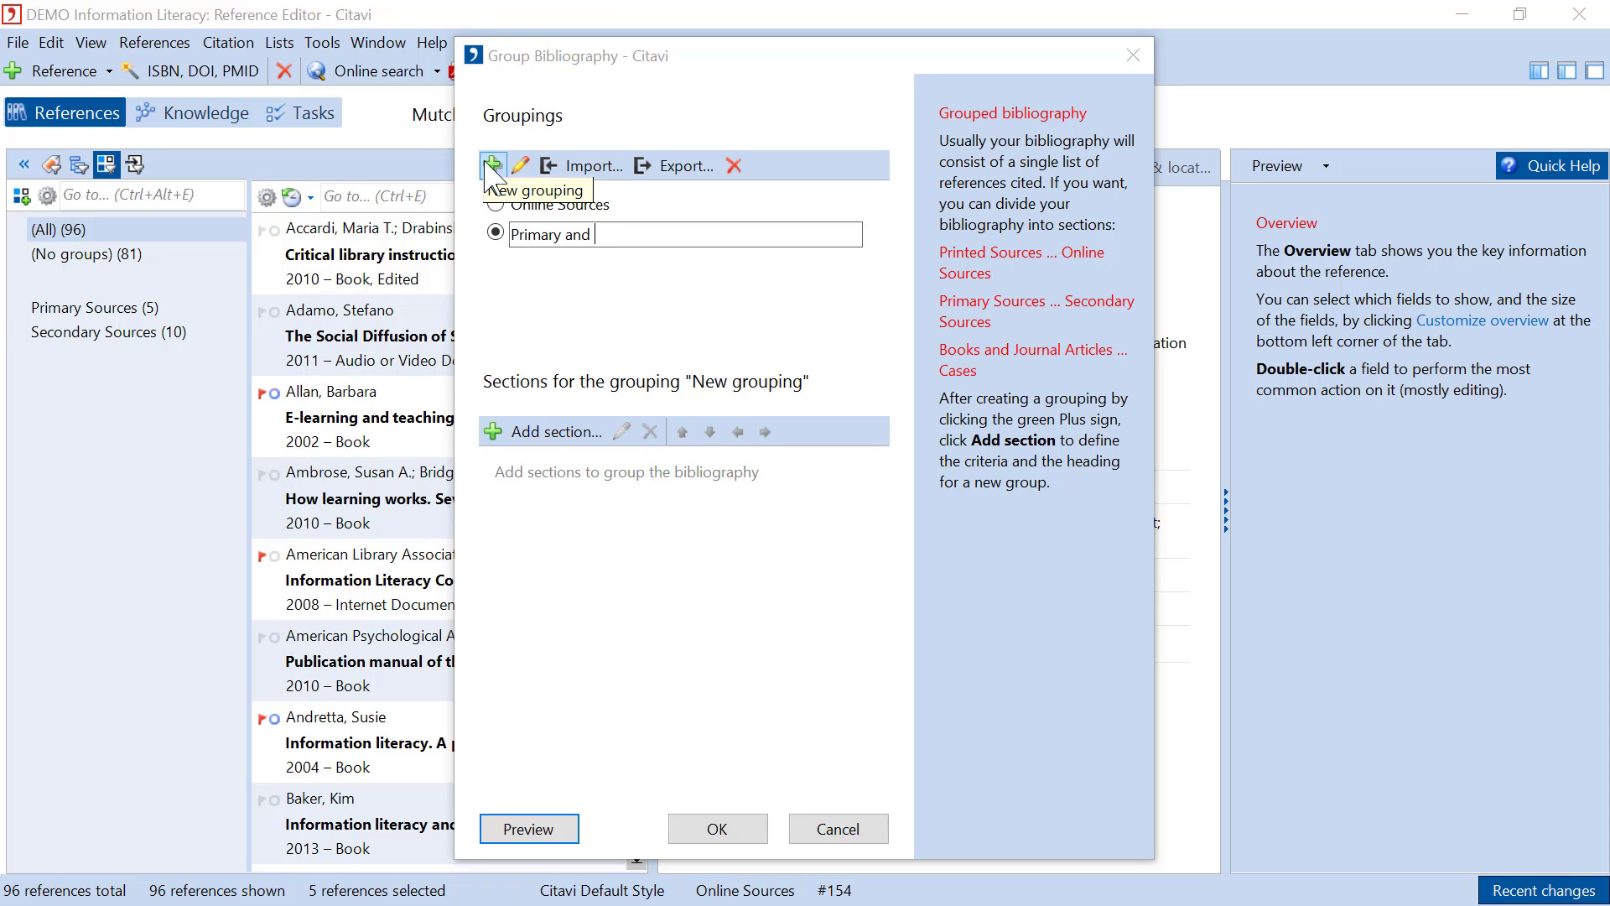
{"action": "type", "text": "Secondary Sources"}
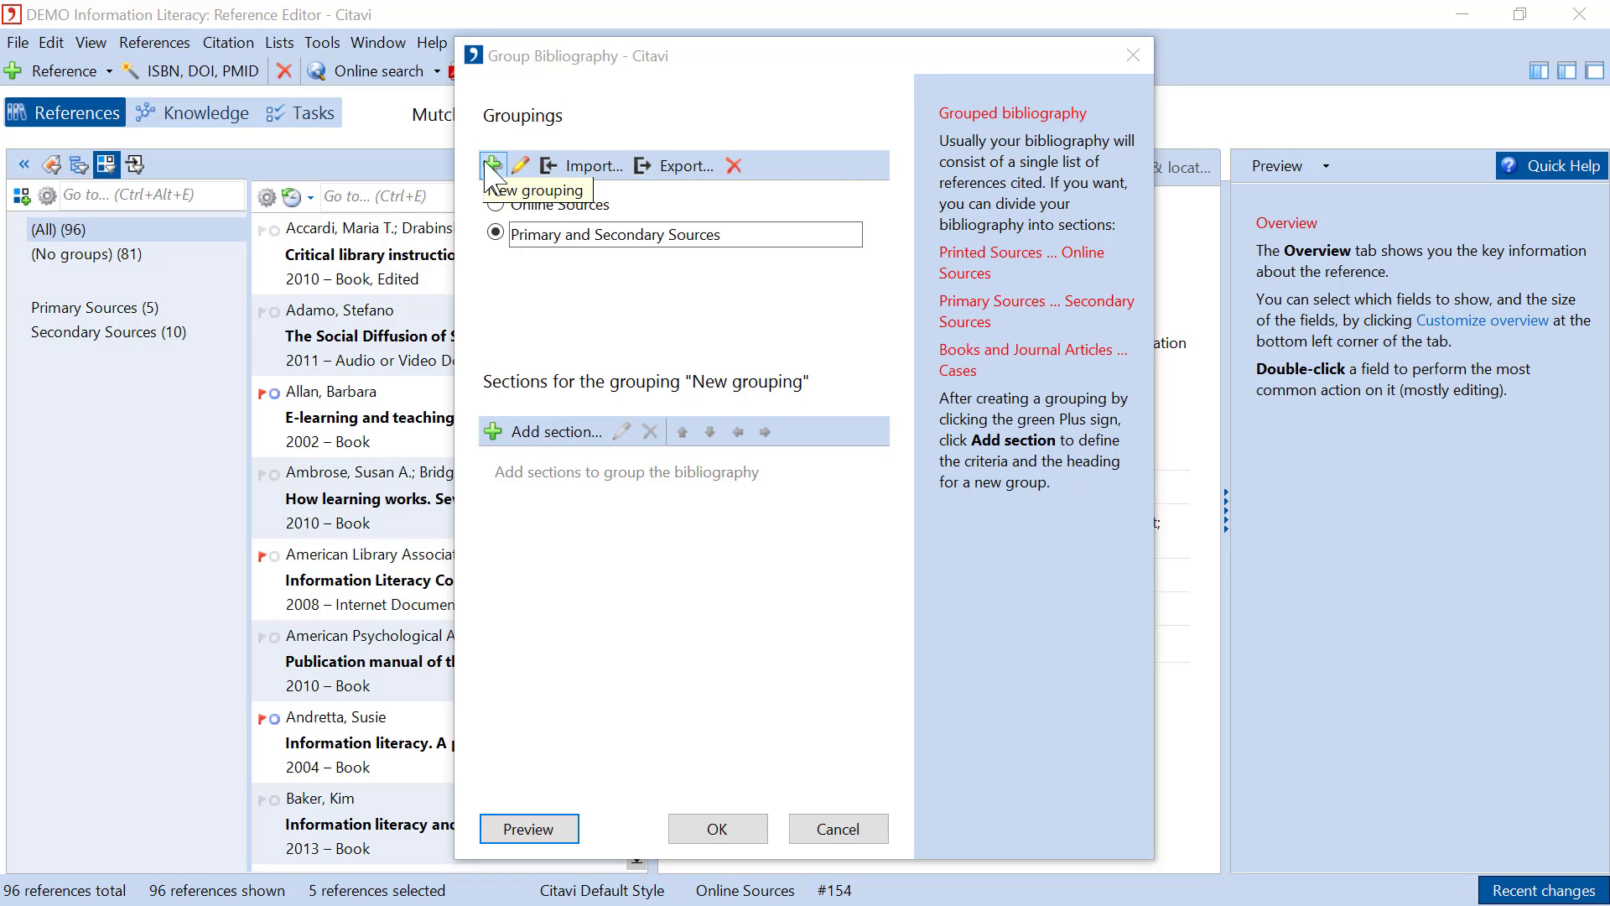
{"action": "left_click", "coordinate": [513, 433]}
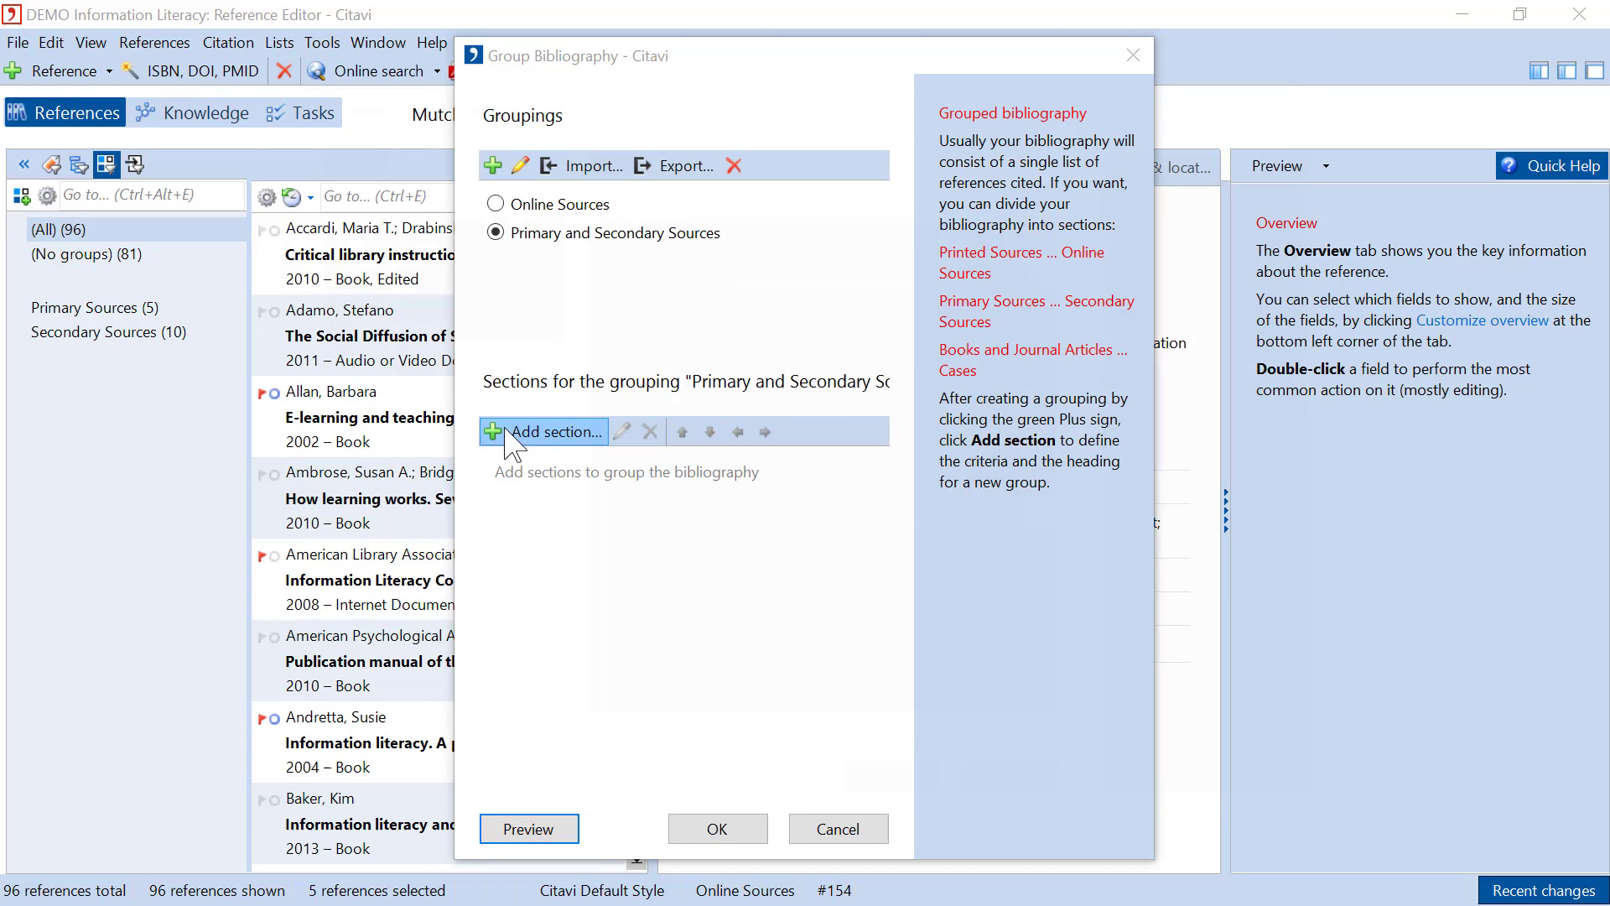
Add a section containing the references in the Primary Sources group
{"action": "left_click", "coordinate": [513, 433]}
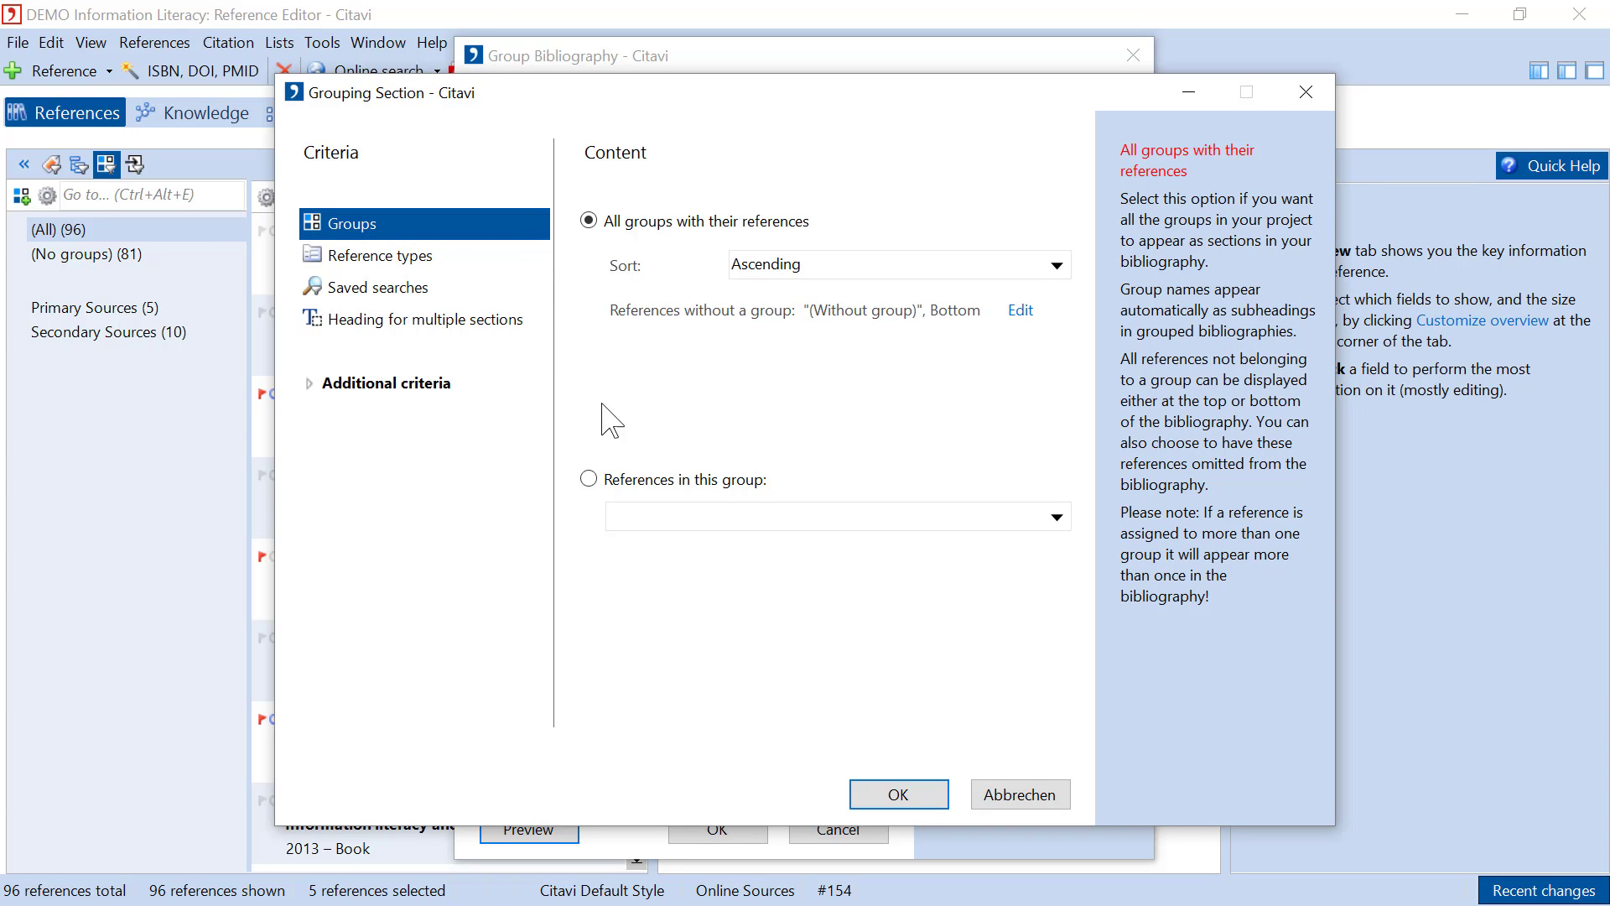
{"action": "left_click", "coordinate": [627, 480]}
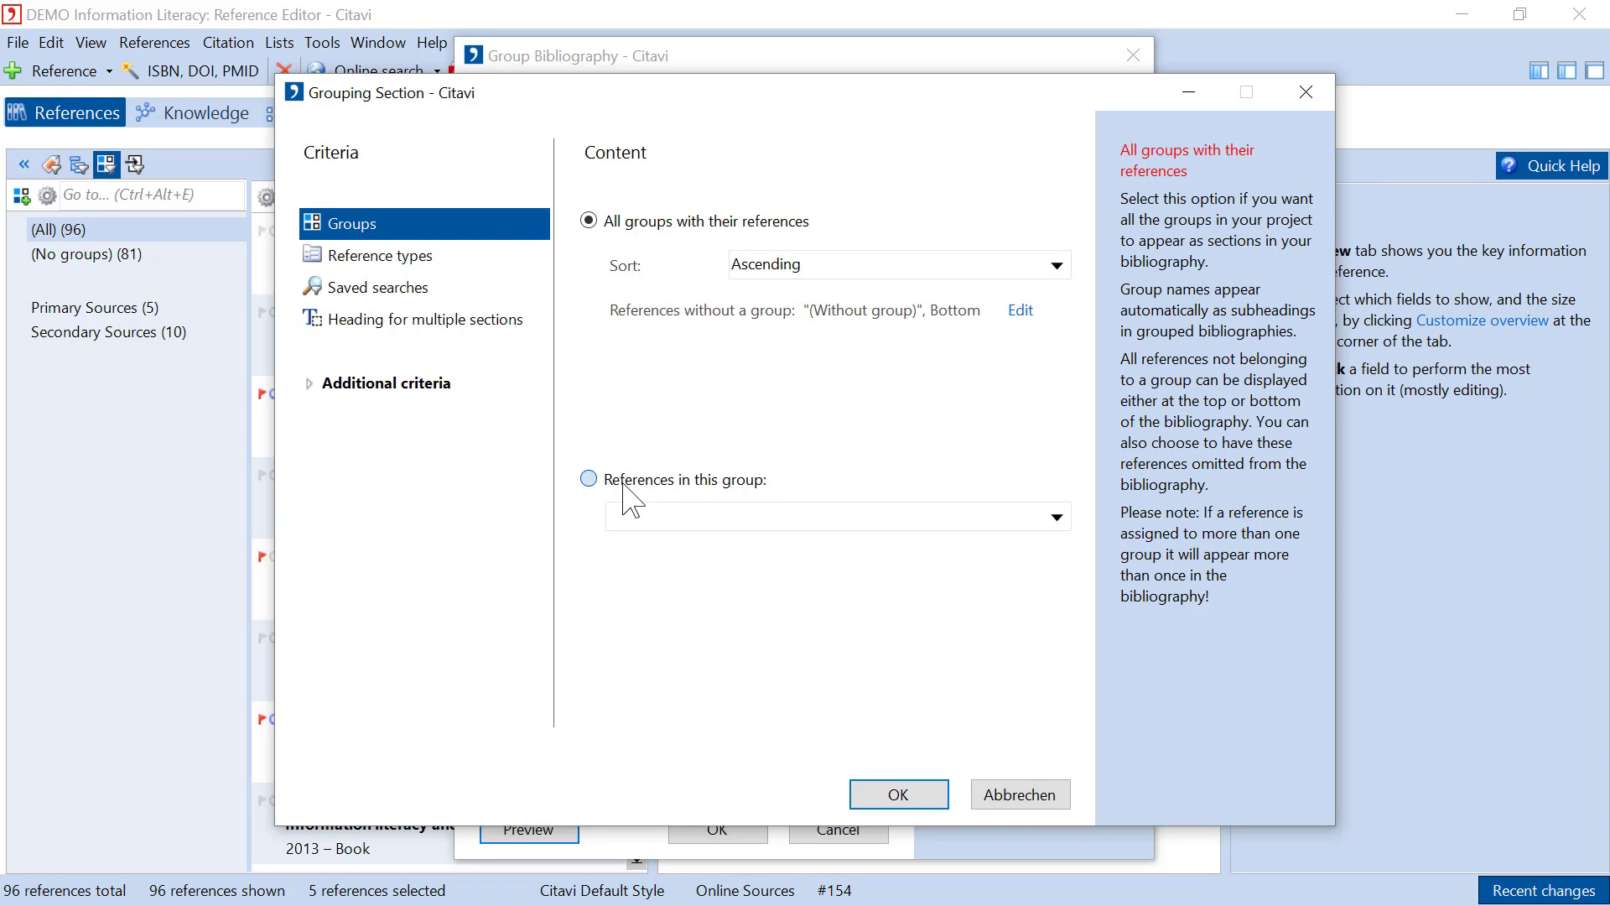
{"action": "left_click", "coordinate": [1056, 517]}
{"action": "left_click", "coordinate": [938, 560]}
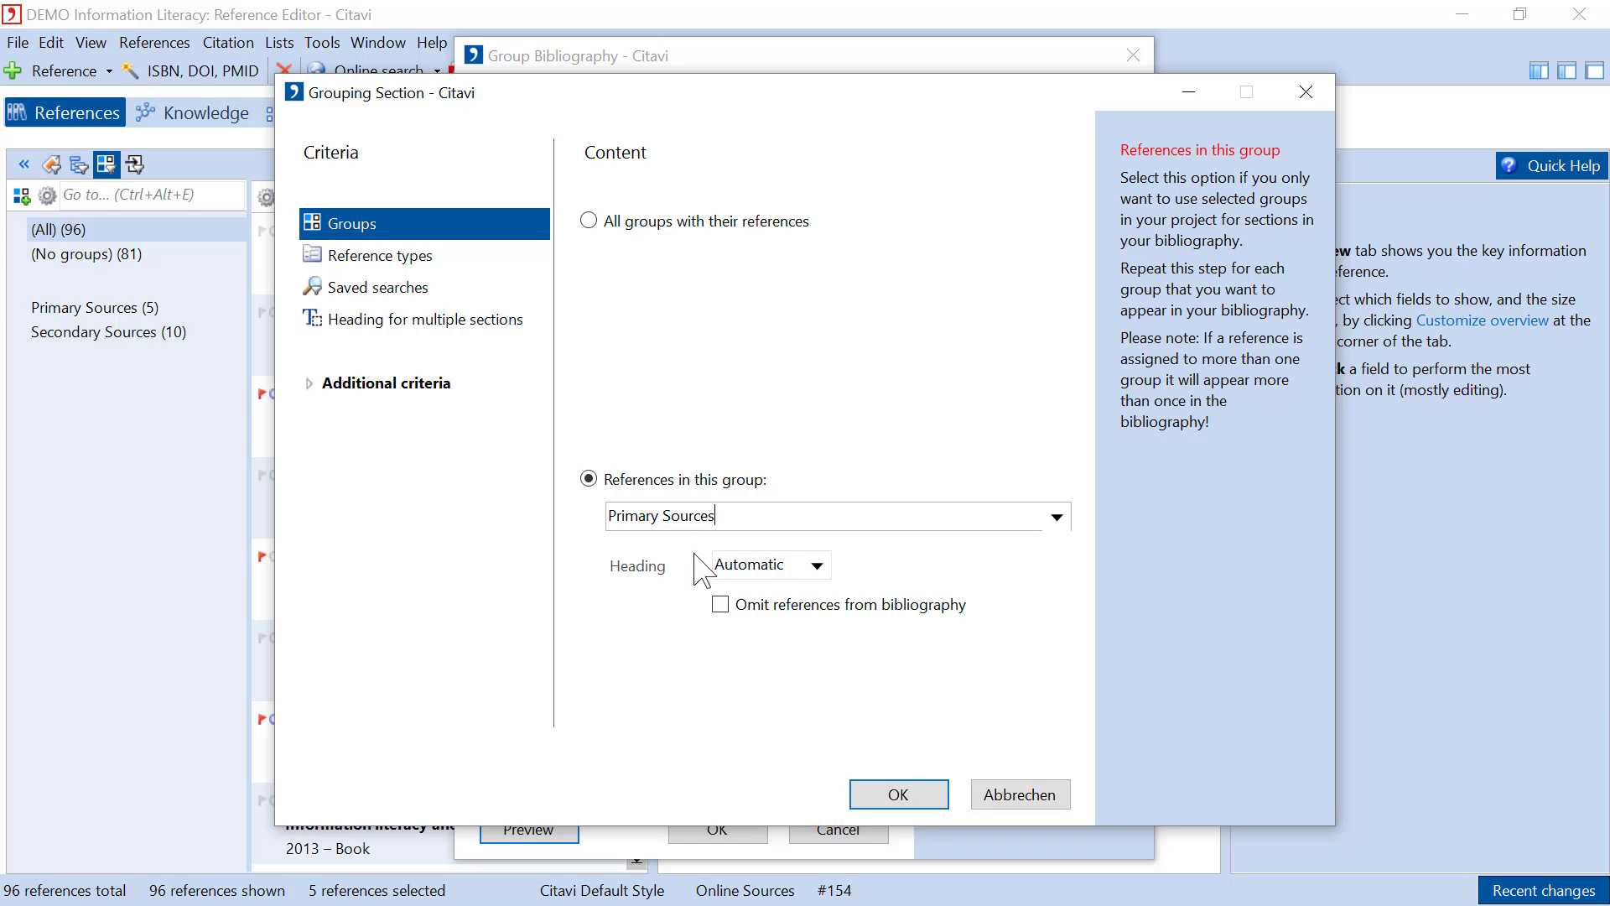
{"action": "left_click", "coordinate": [881, 793]}
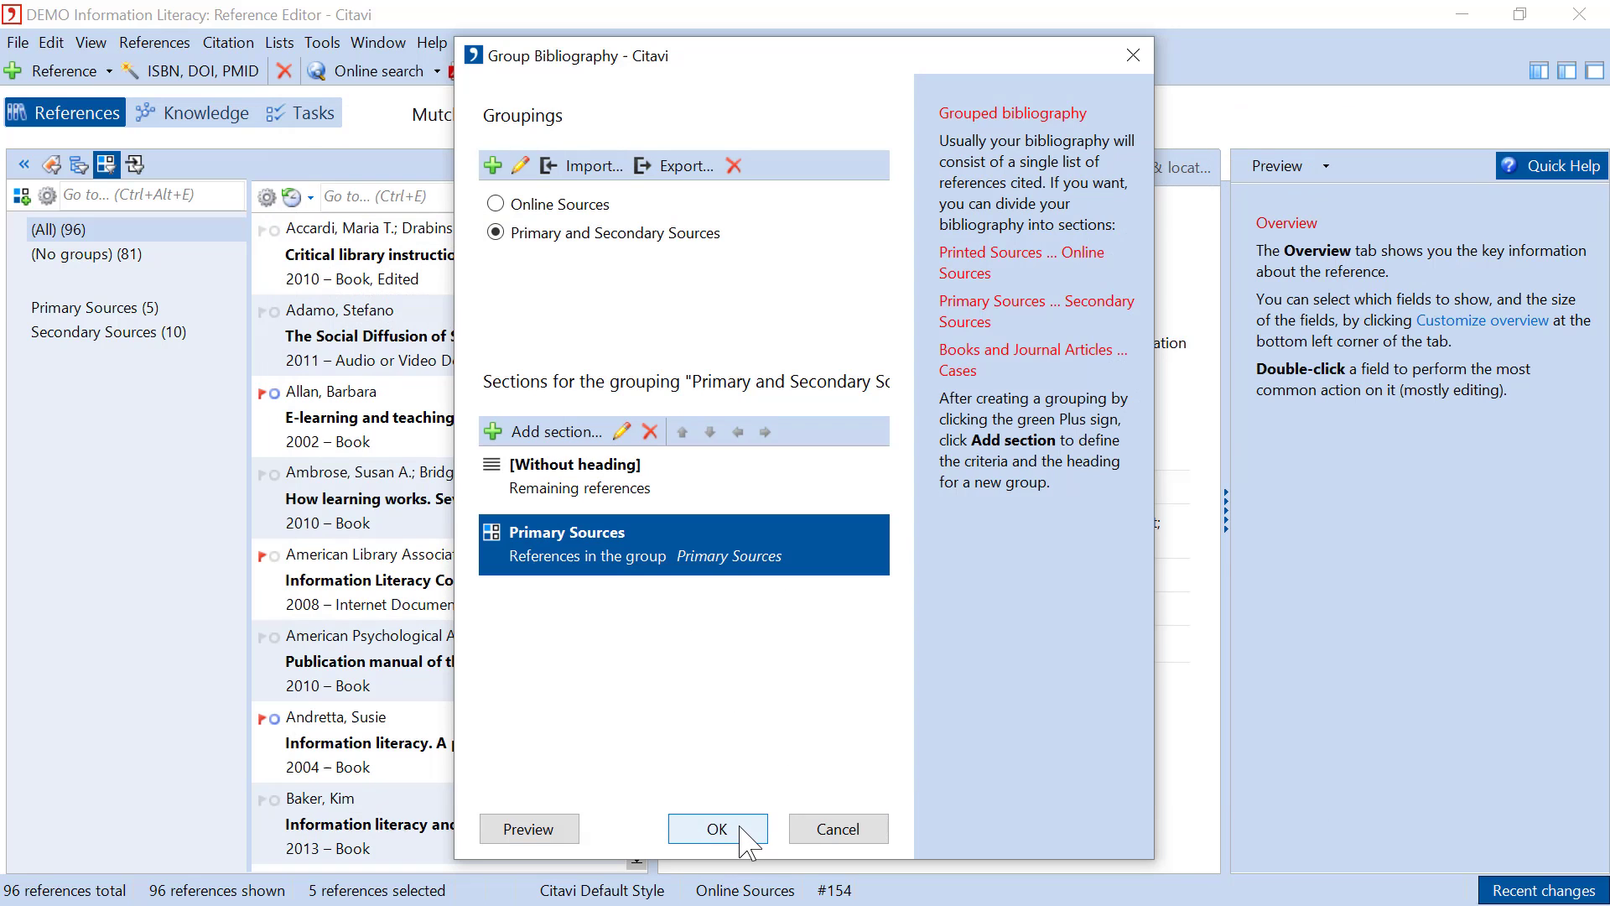
Add a section containing the references in the Secondary Sources group
{"action": "left_click", "coordinate": [567, 432]}
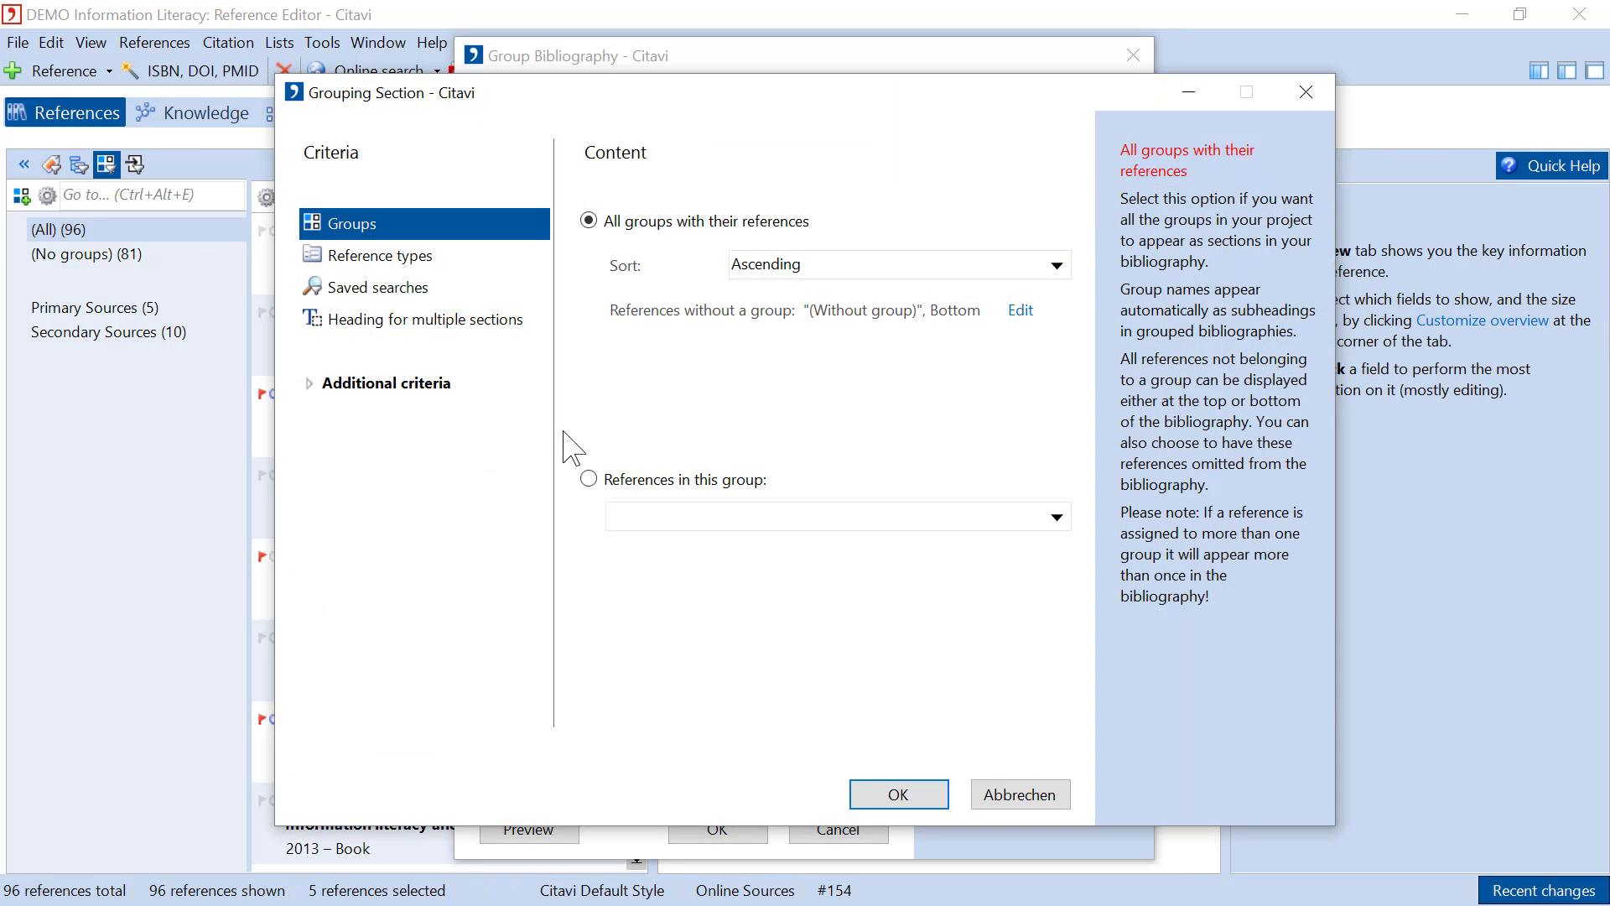
{"action": "left_click", "coordinate": [643, 515]}
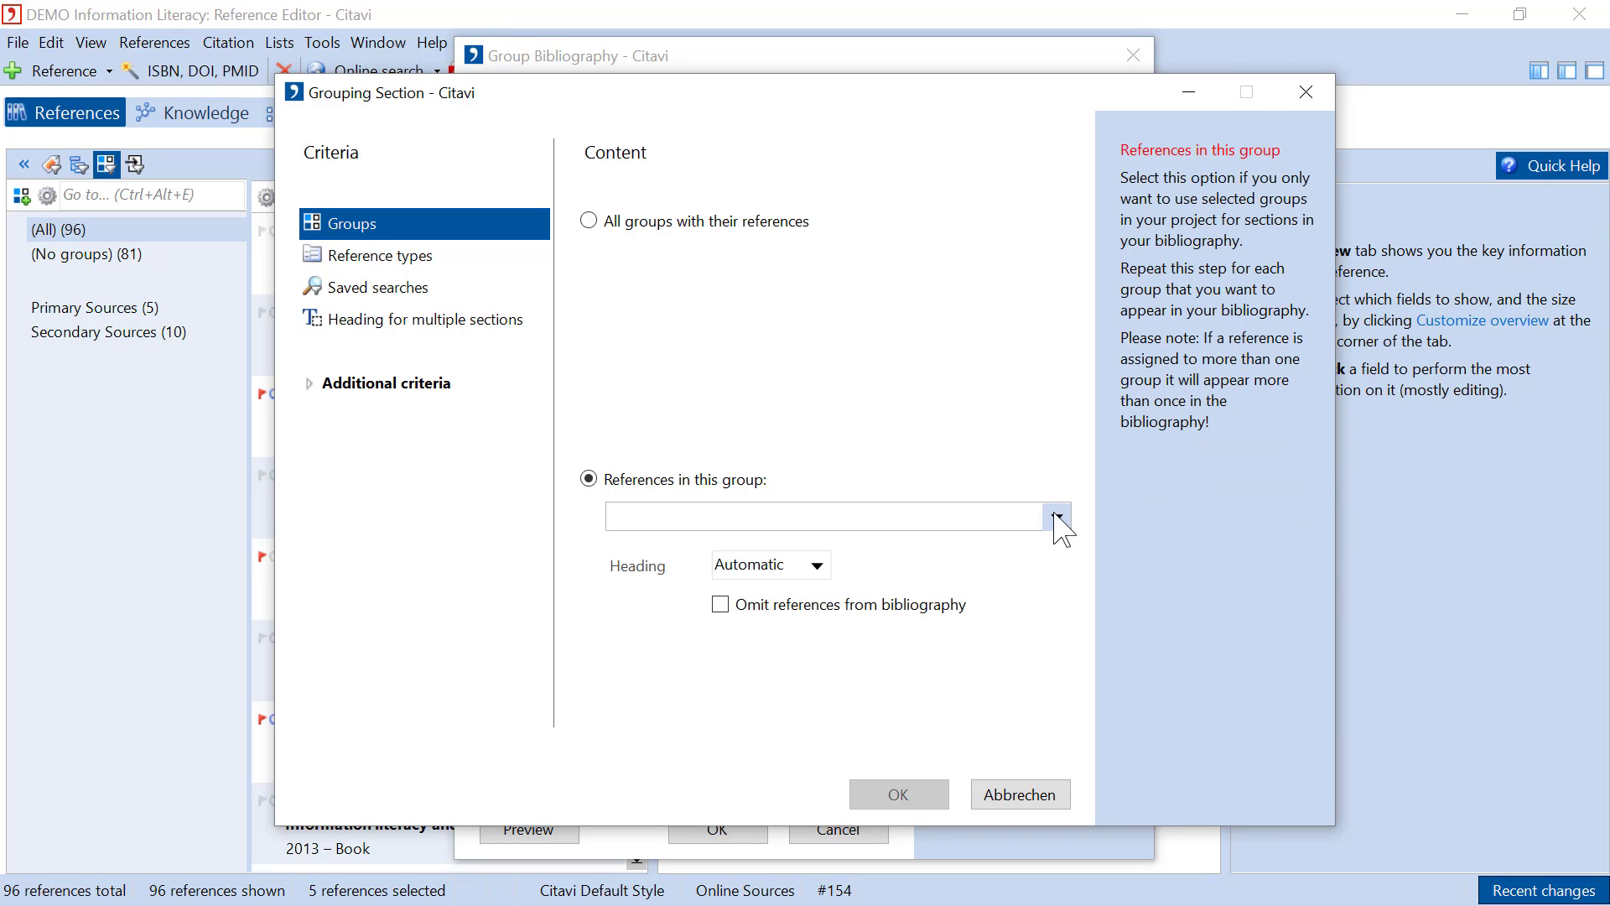
{"action": "left_click", "coordinate": [1057, 516]}
{"action": "left_click", "coordinate": [950, 584]}
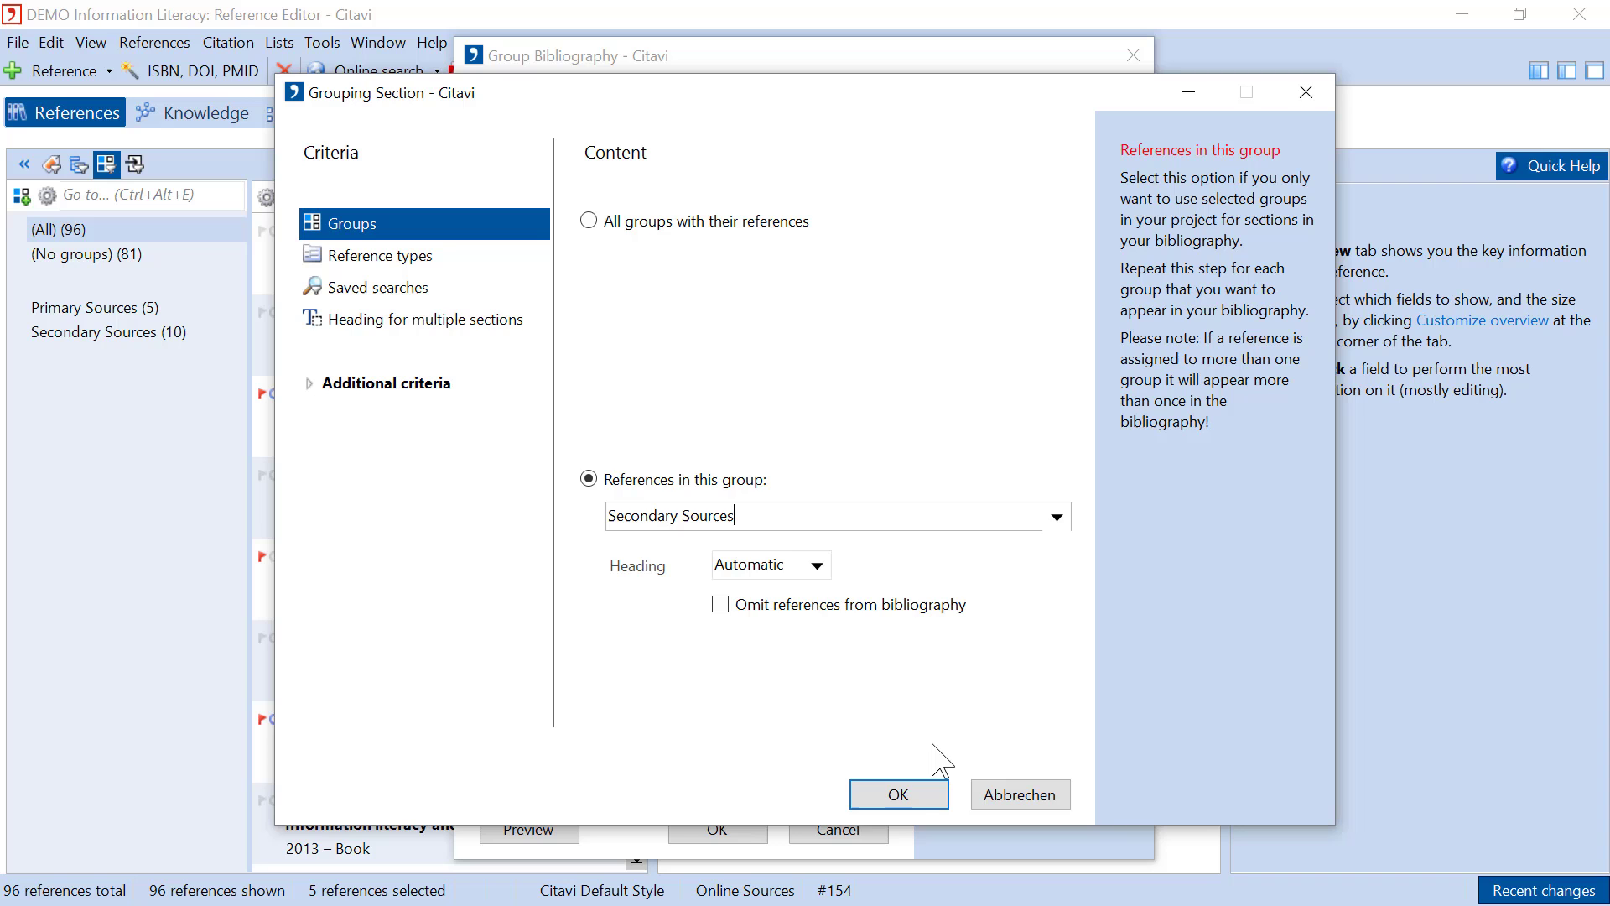
{"action": "left_click", "coordinate": [906, 792]}
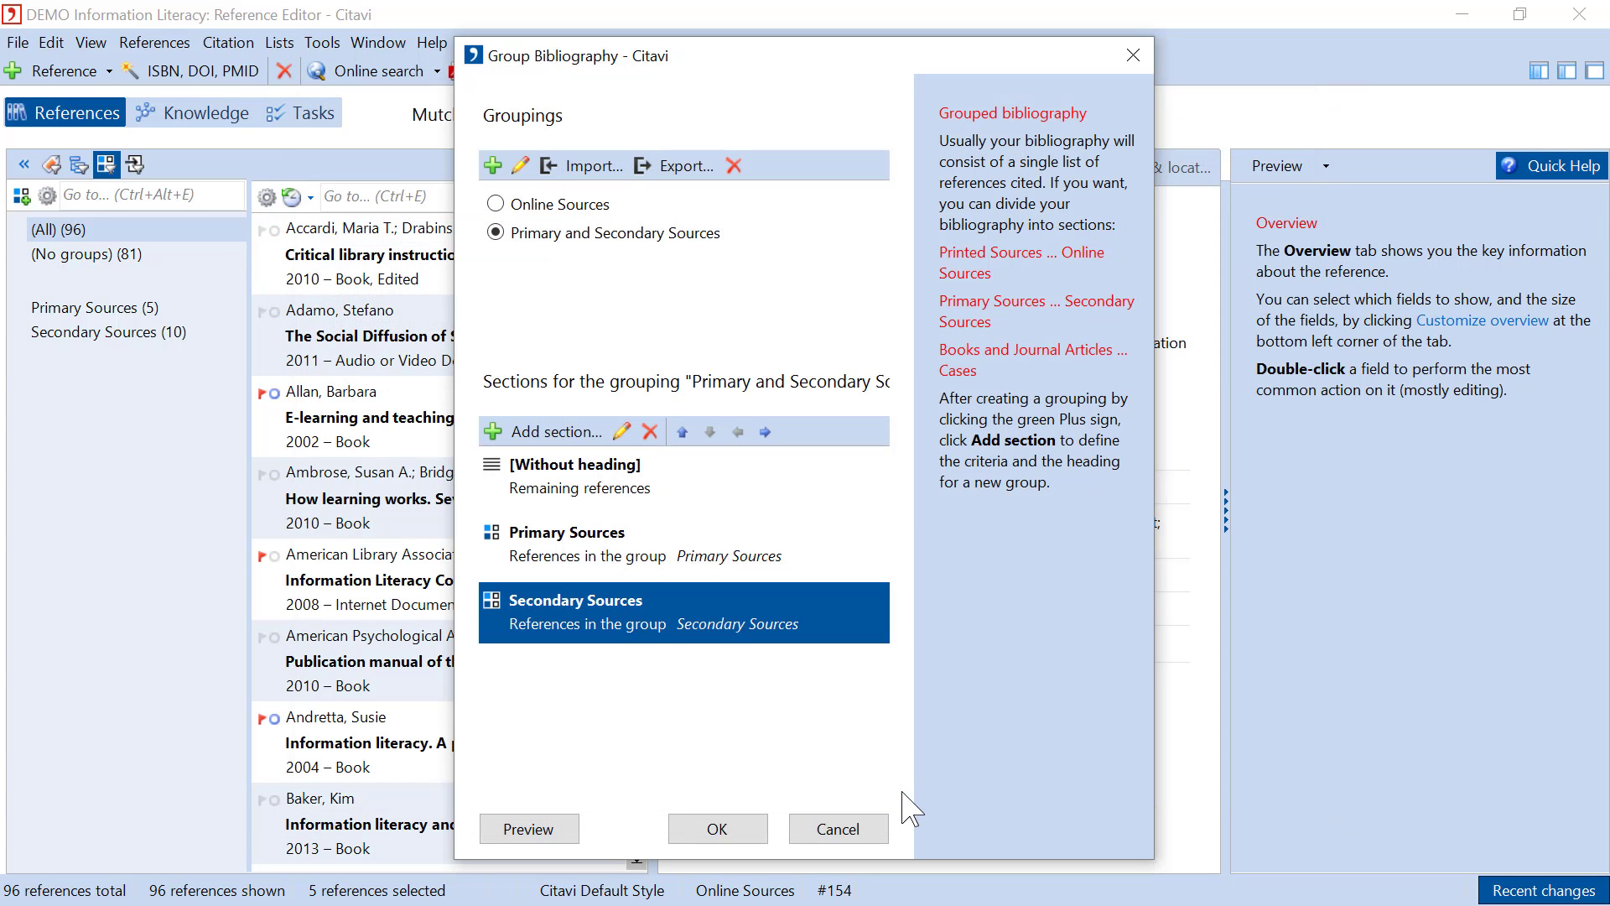
Move the [Without heading] remaining-references section to the end and save the grouping
{"action": "left_click", "coordinate": [634, 495]}
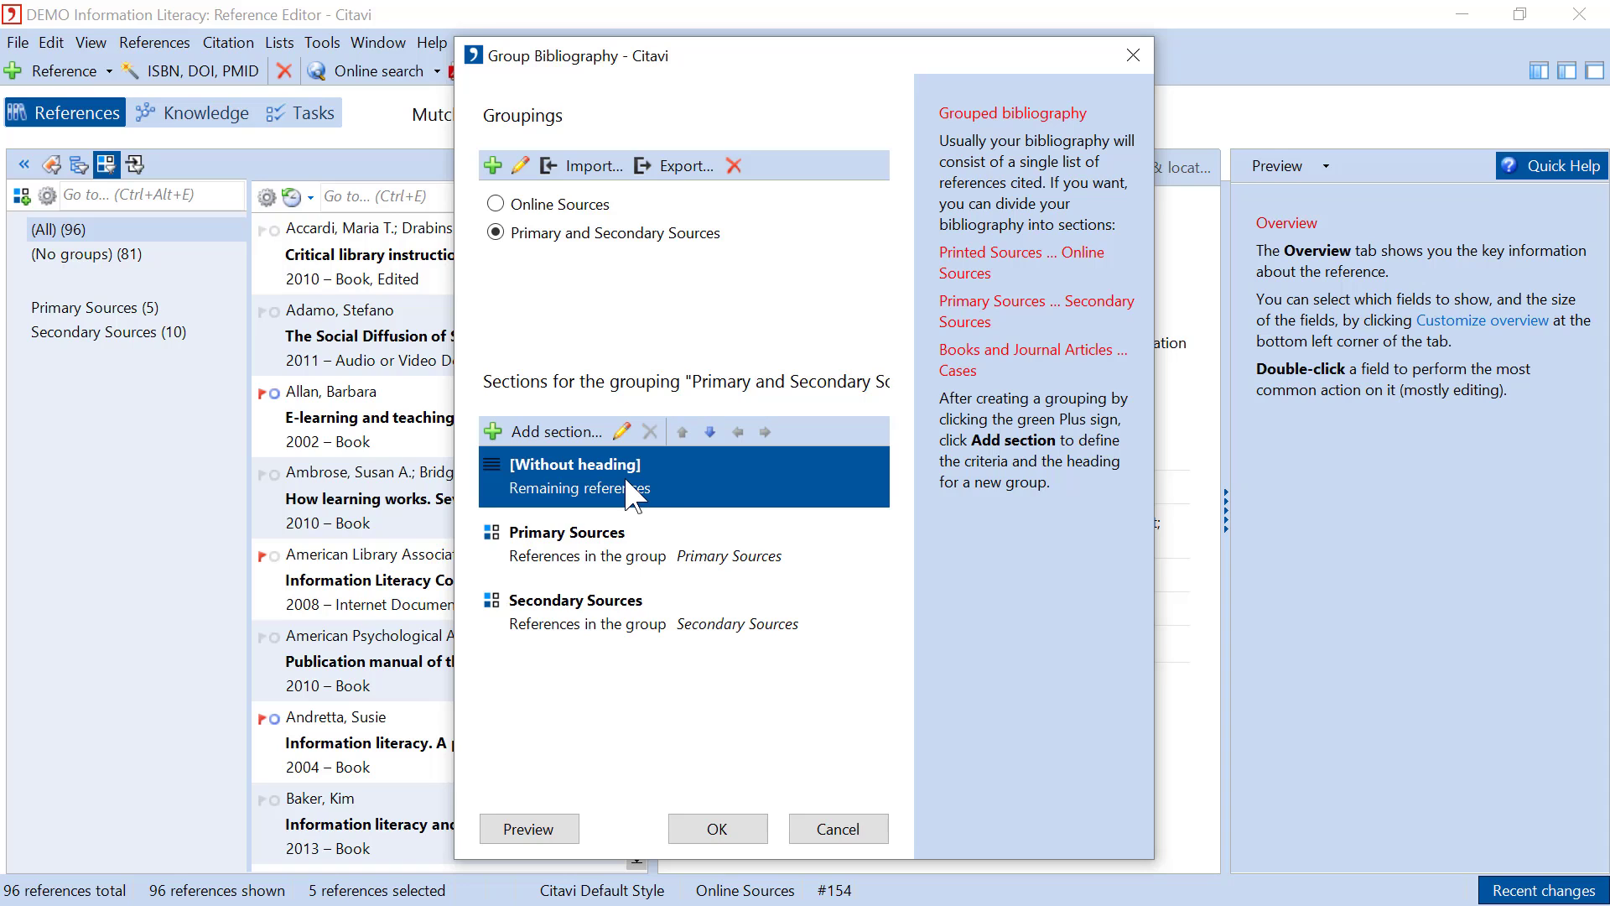
{"action": "left_click", "coordinate": [710, 433]}
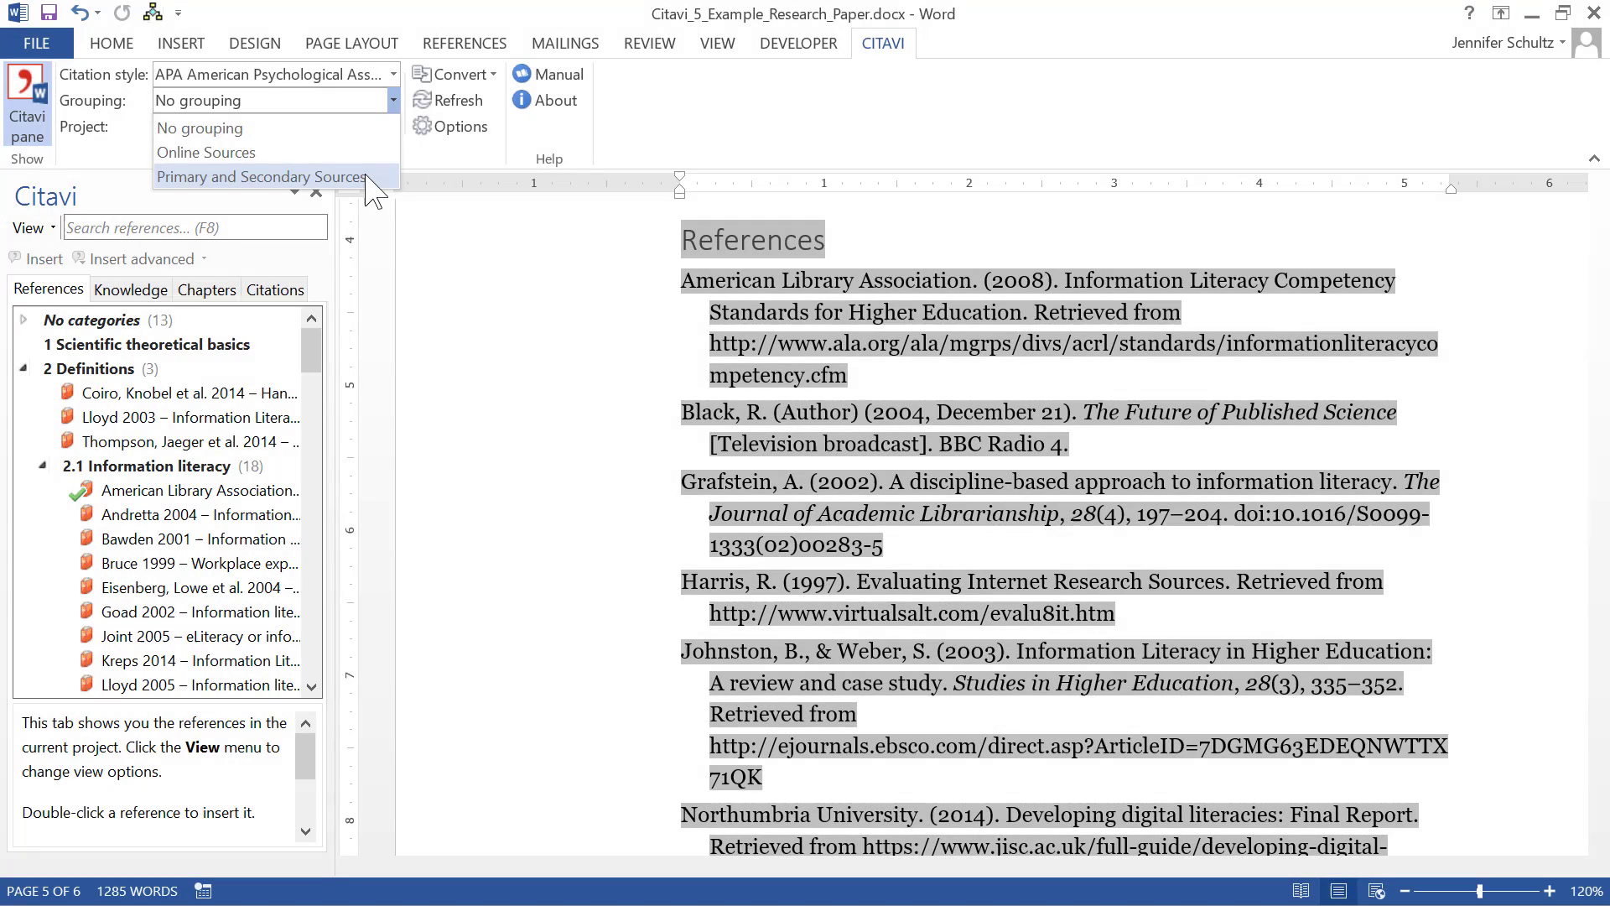
{"action": "left_click", "coordinate": [366, 176]}
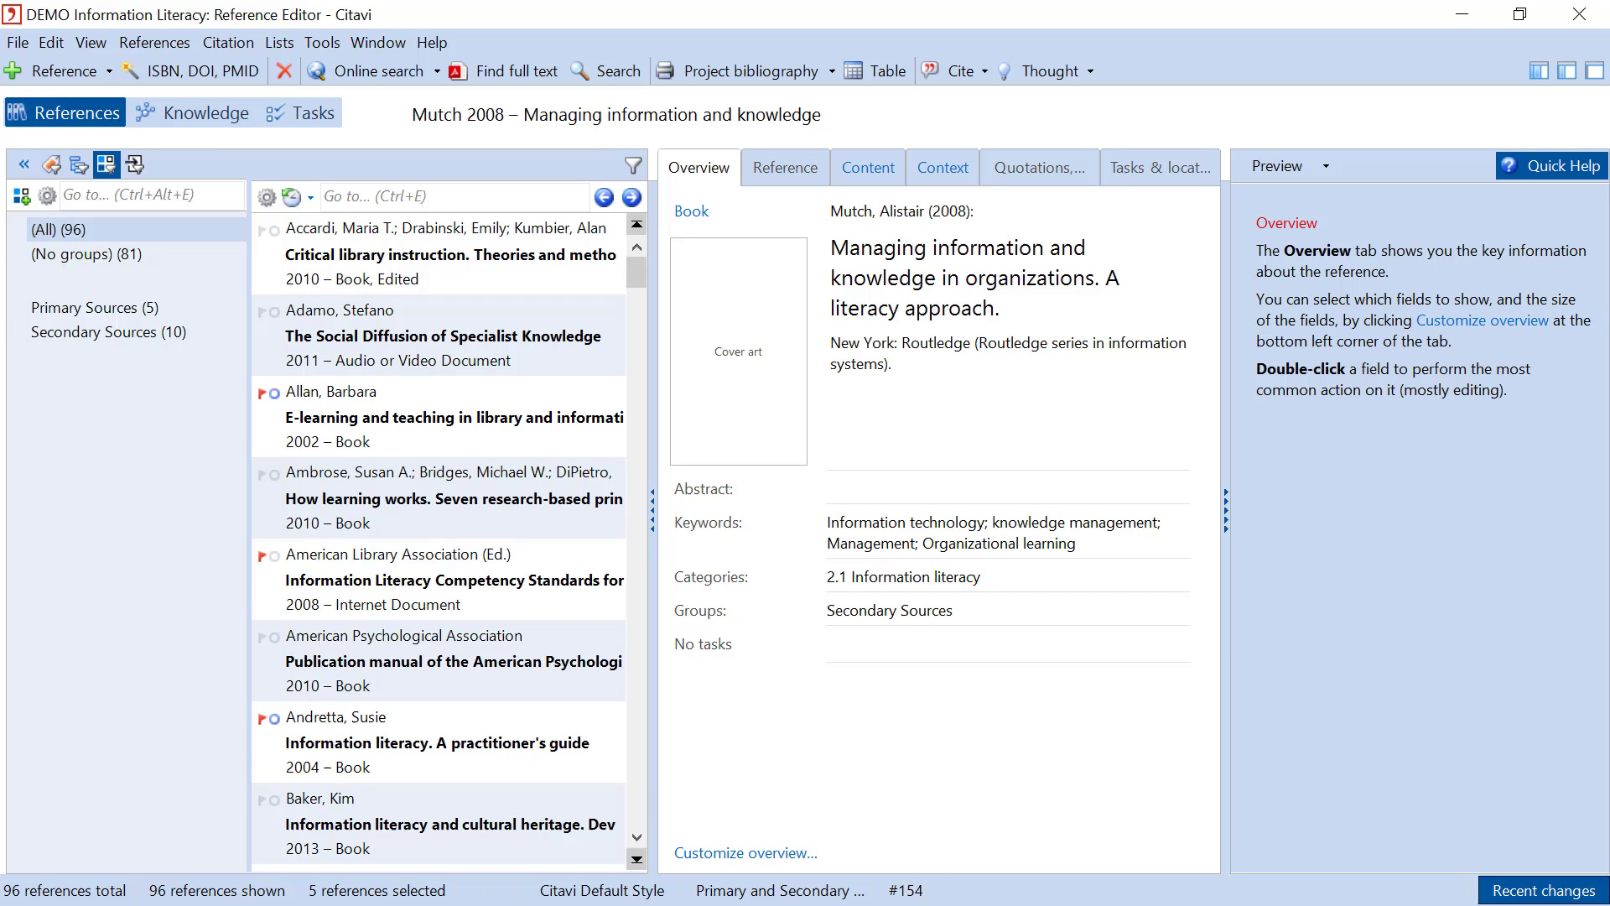
Create a new bibliography grouping named 'By year'
{"action": "left_click", "coordinate": [228, 42]}
{"action": "mouse_move", "coordinate": [299, 198]}
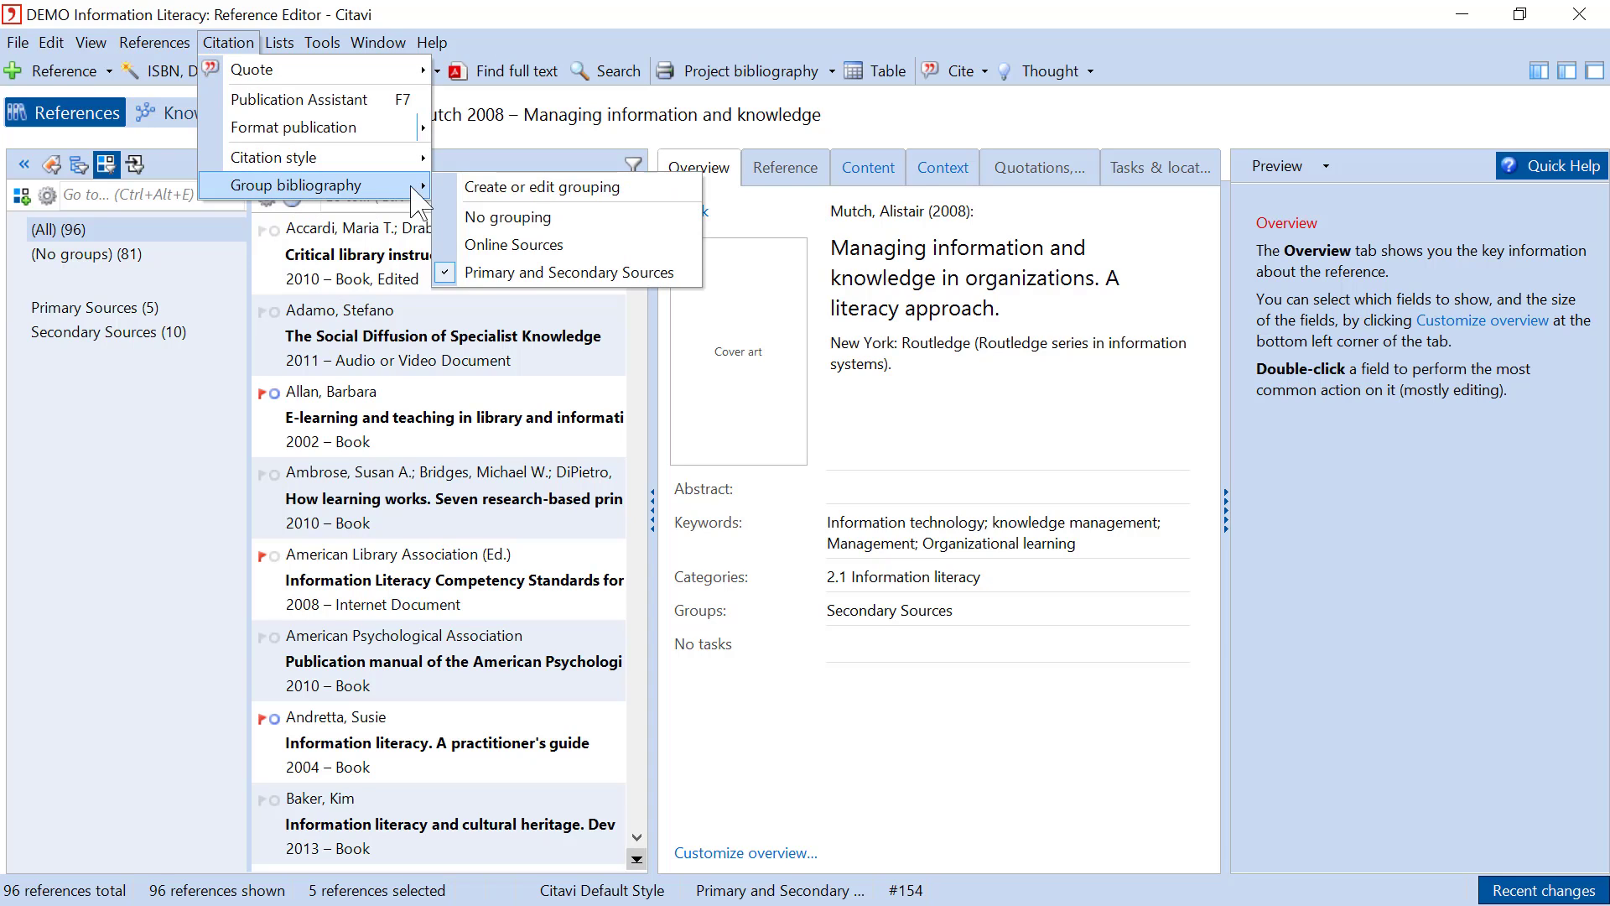
{"action": "left_click", "coordinate": [517, 187]}
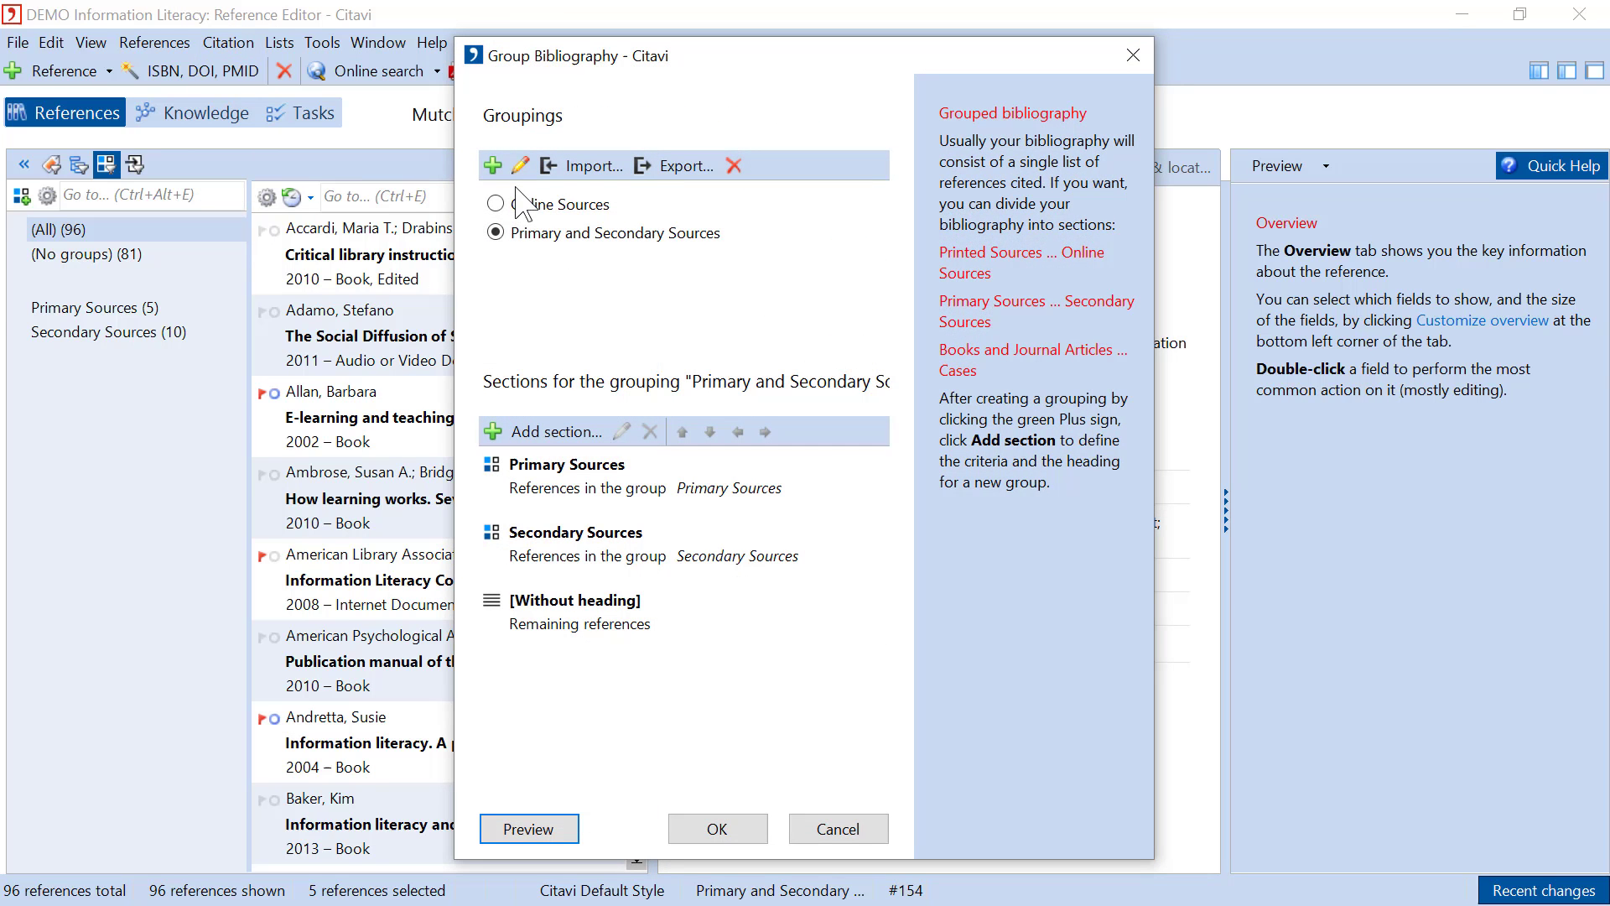
{"action": "left_click", "coordinate": [493, 166]}
{"action": "type", "text": "B"}
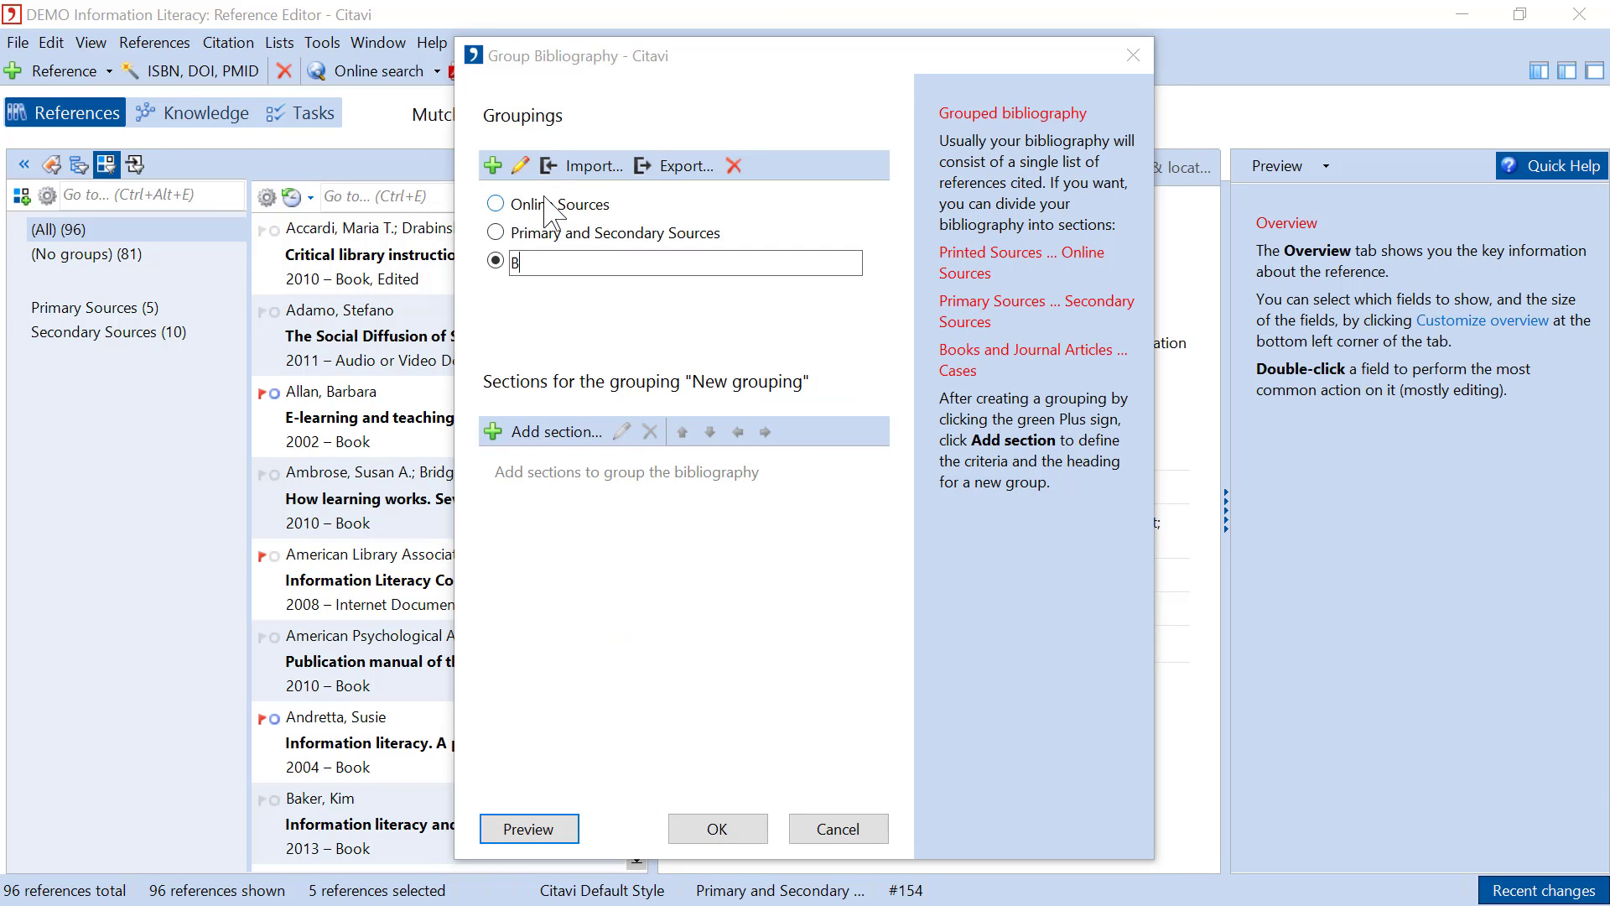
{"action": "type", "text": "y year"}
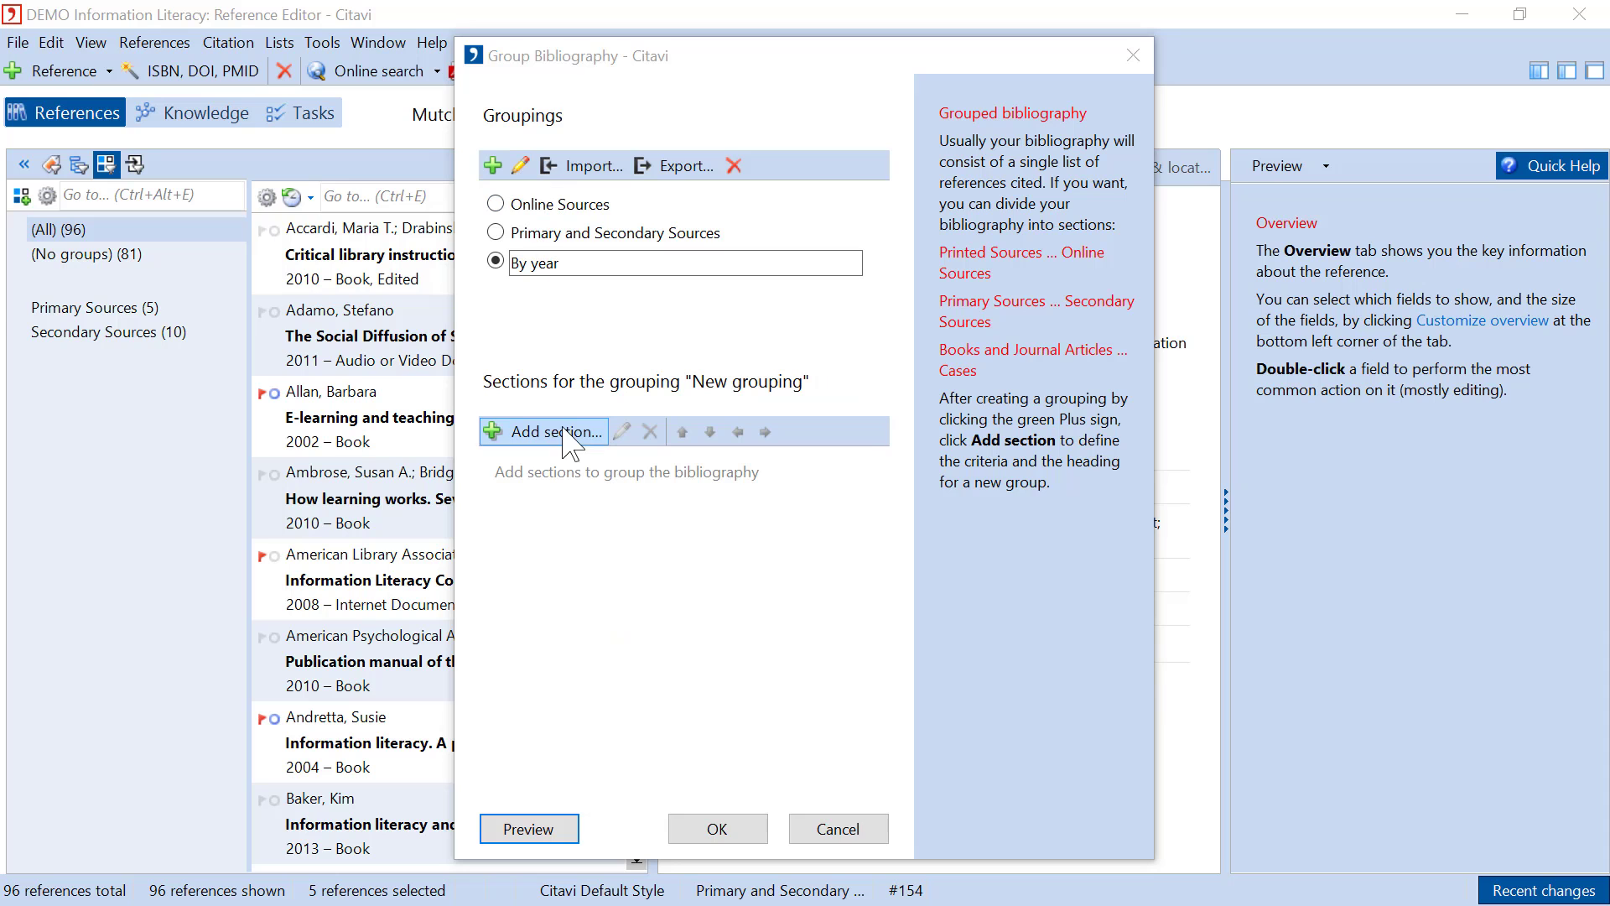
Add a Year derived section under Additional criteria and save the By year grouping
{"action": "left_click", "coordinate": [569, 434]}
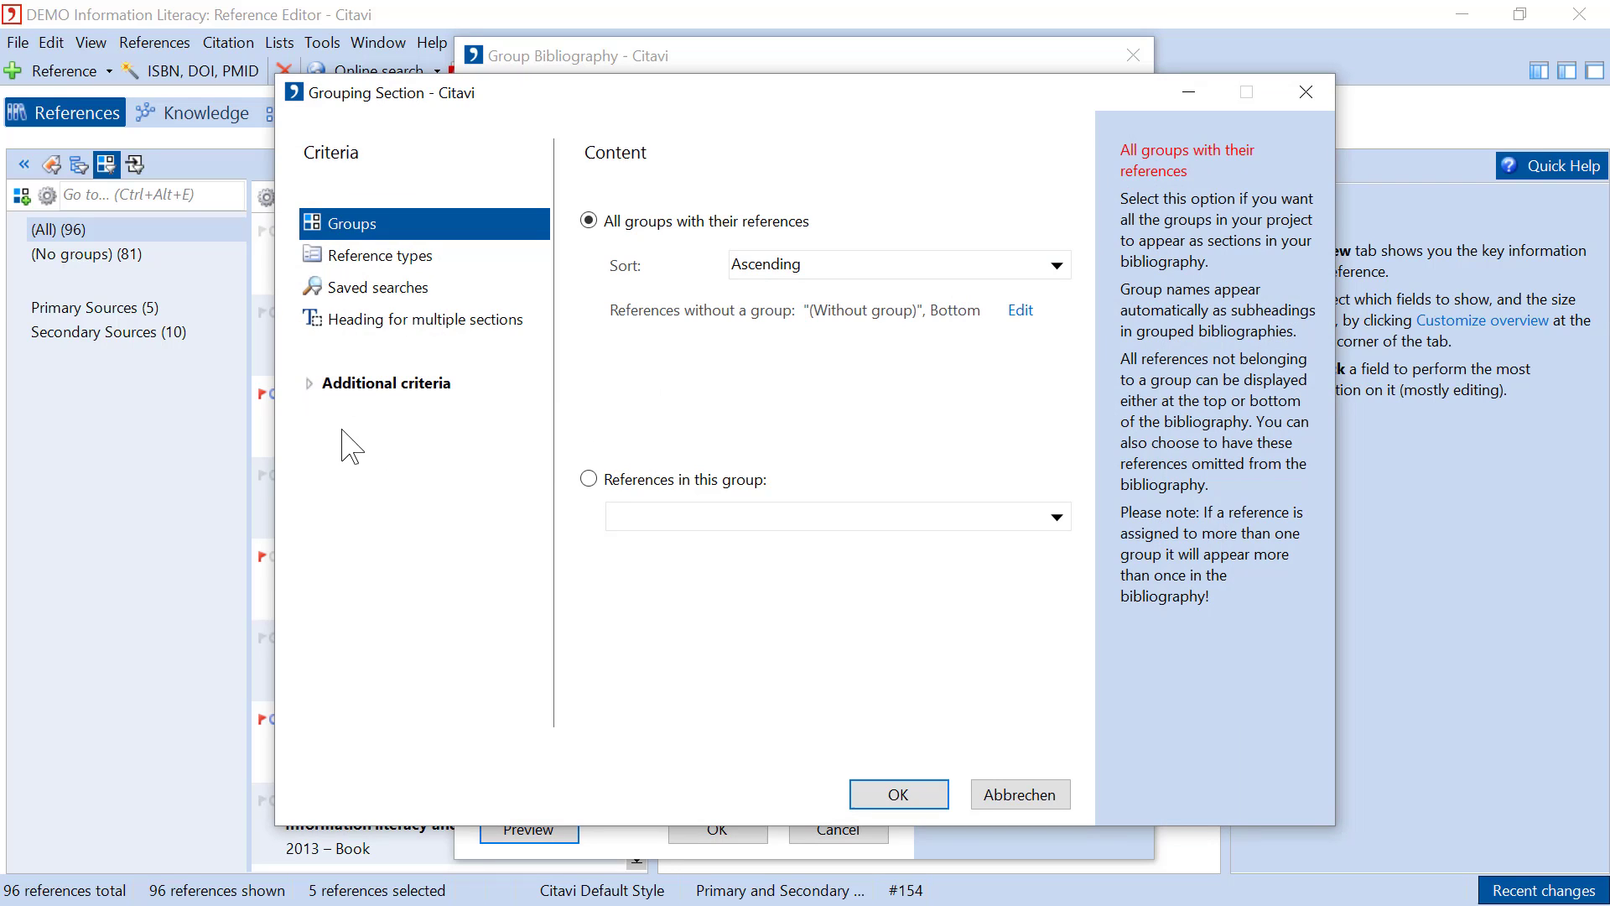
{"action": "left_click", "coordinate": [308, 382]}
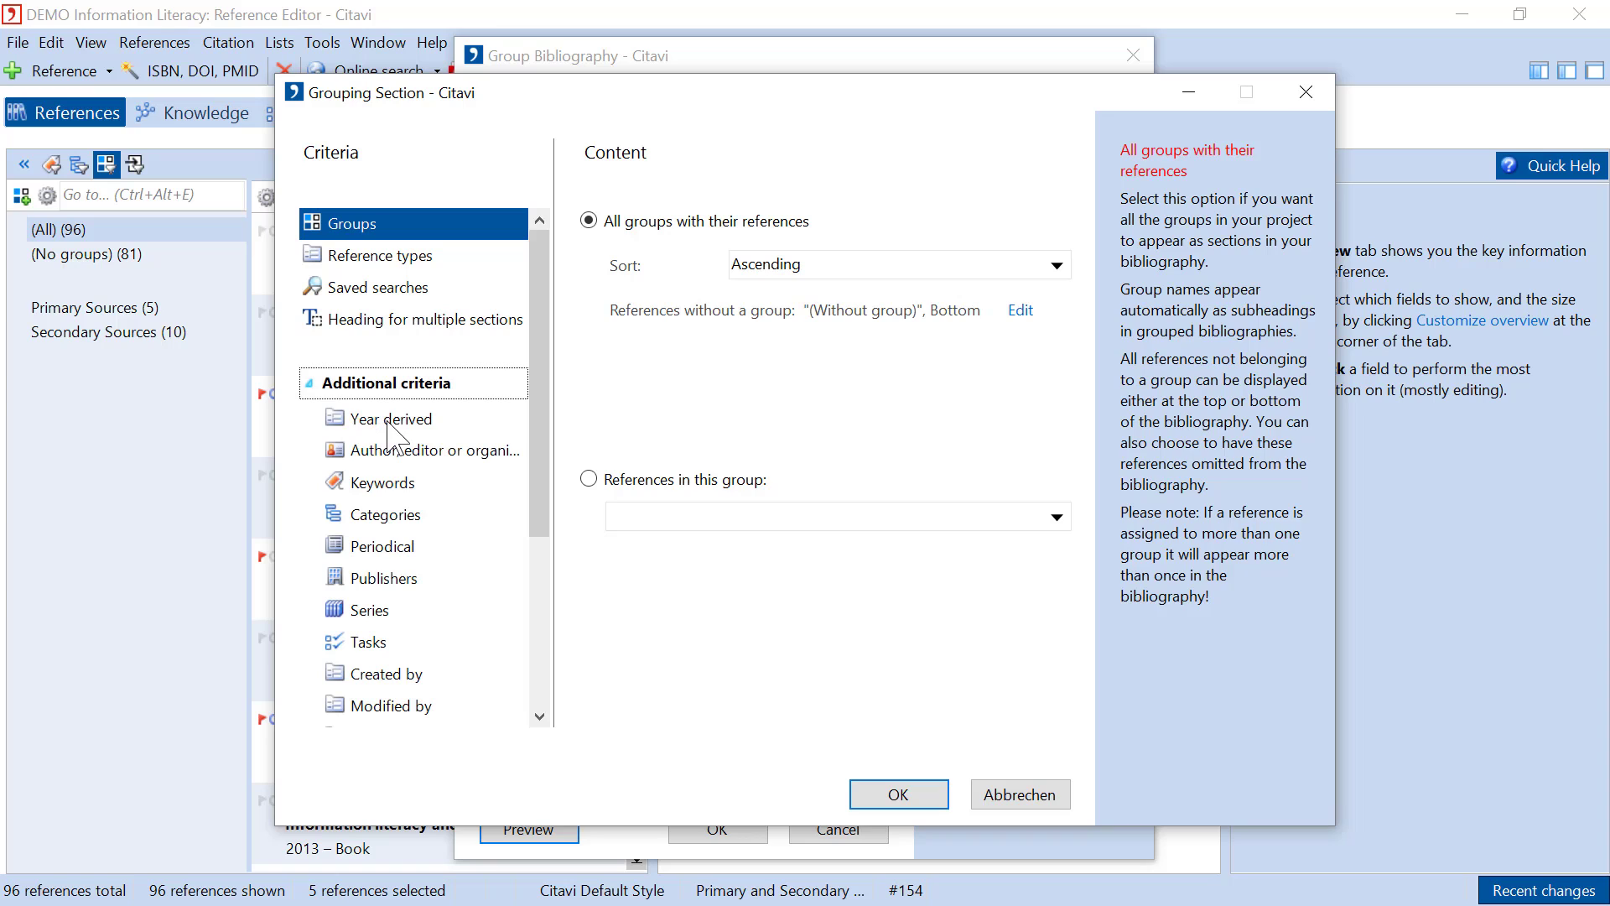
{"action": "left_click", "coordinate": [388, 421]}
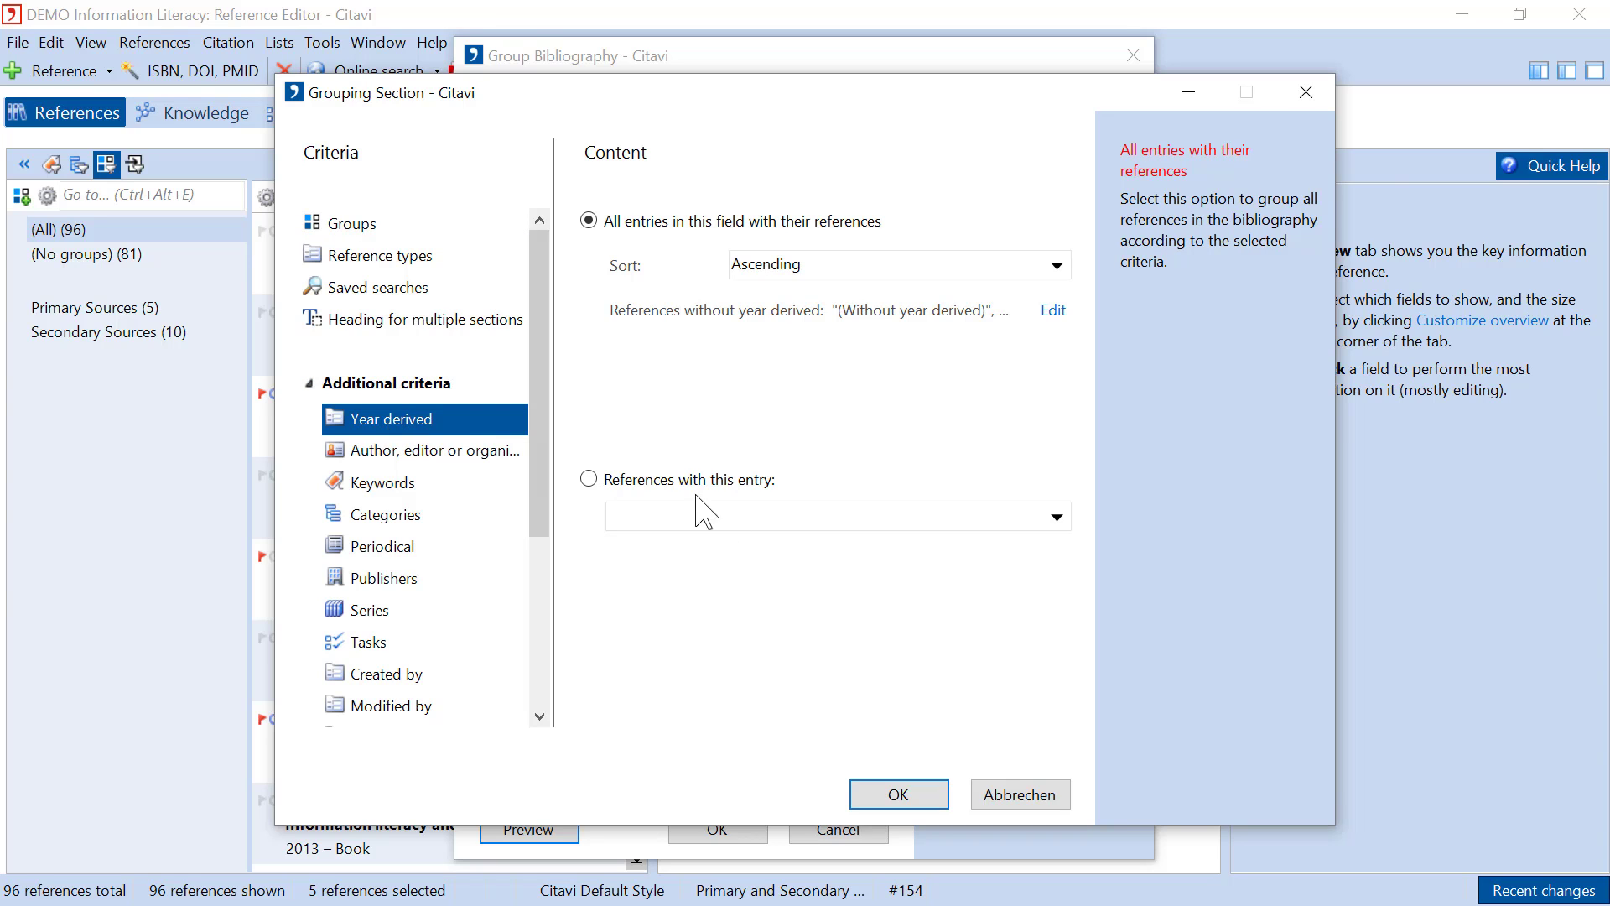
{"action": "left_click", "coordinate": [891, 807]}
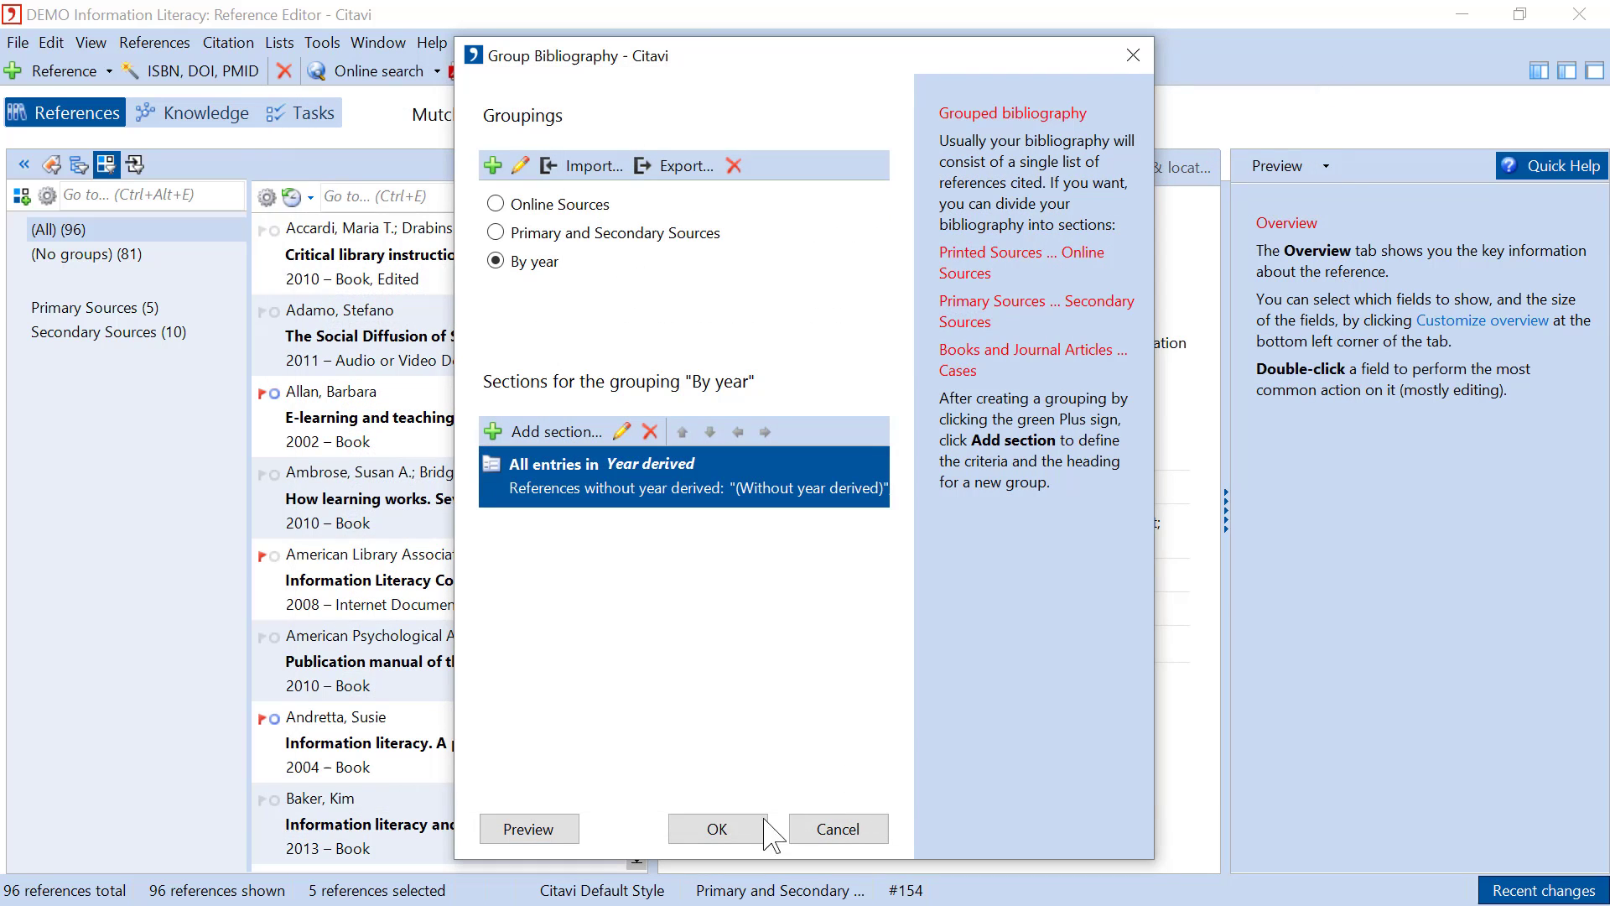
{"action": "left_click", "coordinate": [751, 830]}
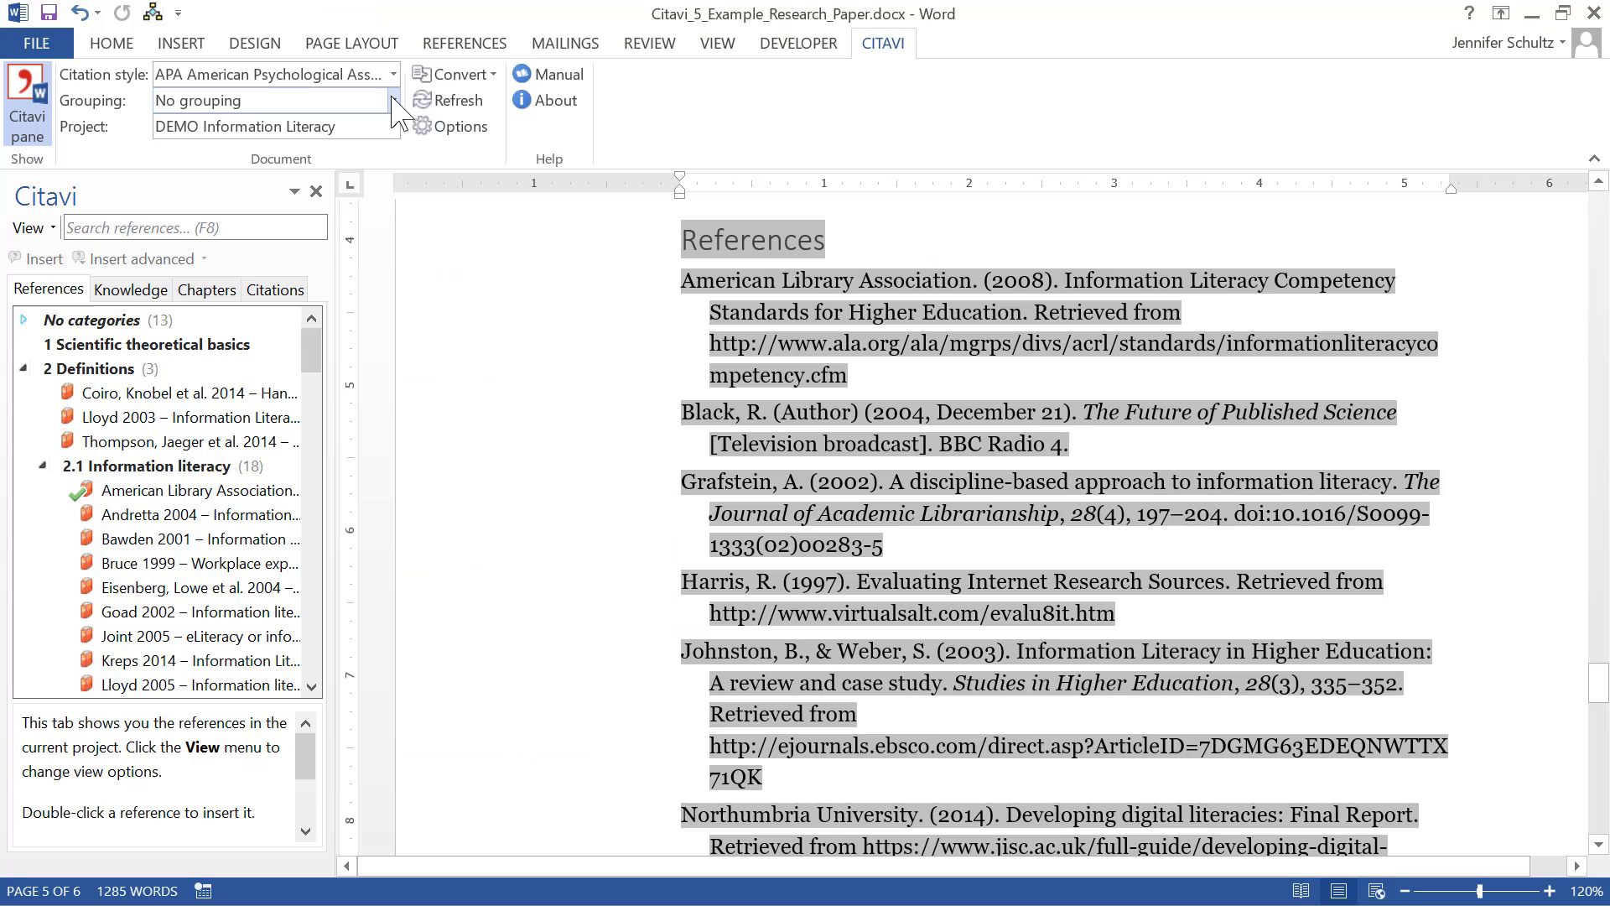
In Word, switch the CITAVI Grouping to By year and scroll through the 1997–2014 headings
{"action": "left_click", "coordinate": [392, 100]}
{"action": "left_click", "coordinate": [345, 153]}
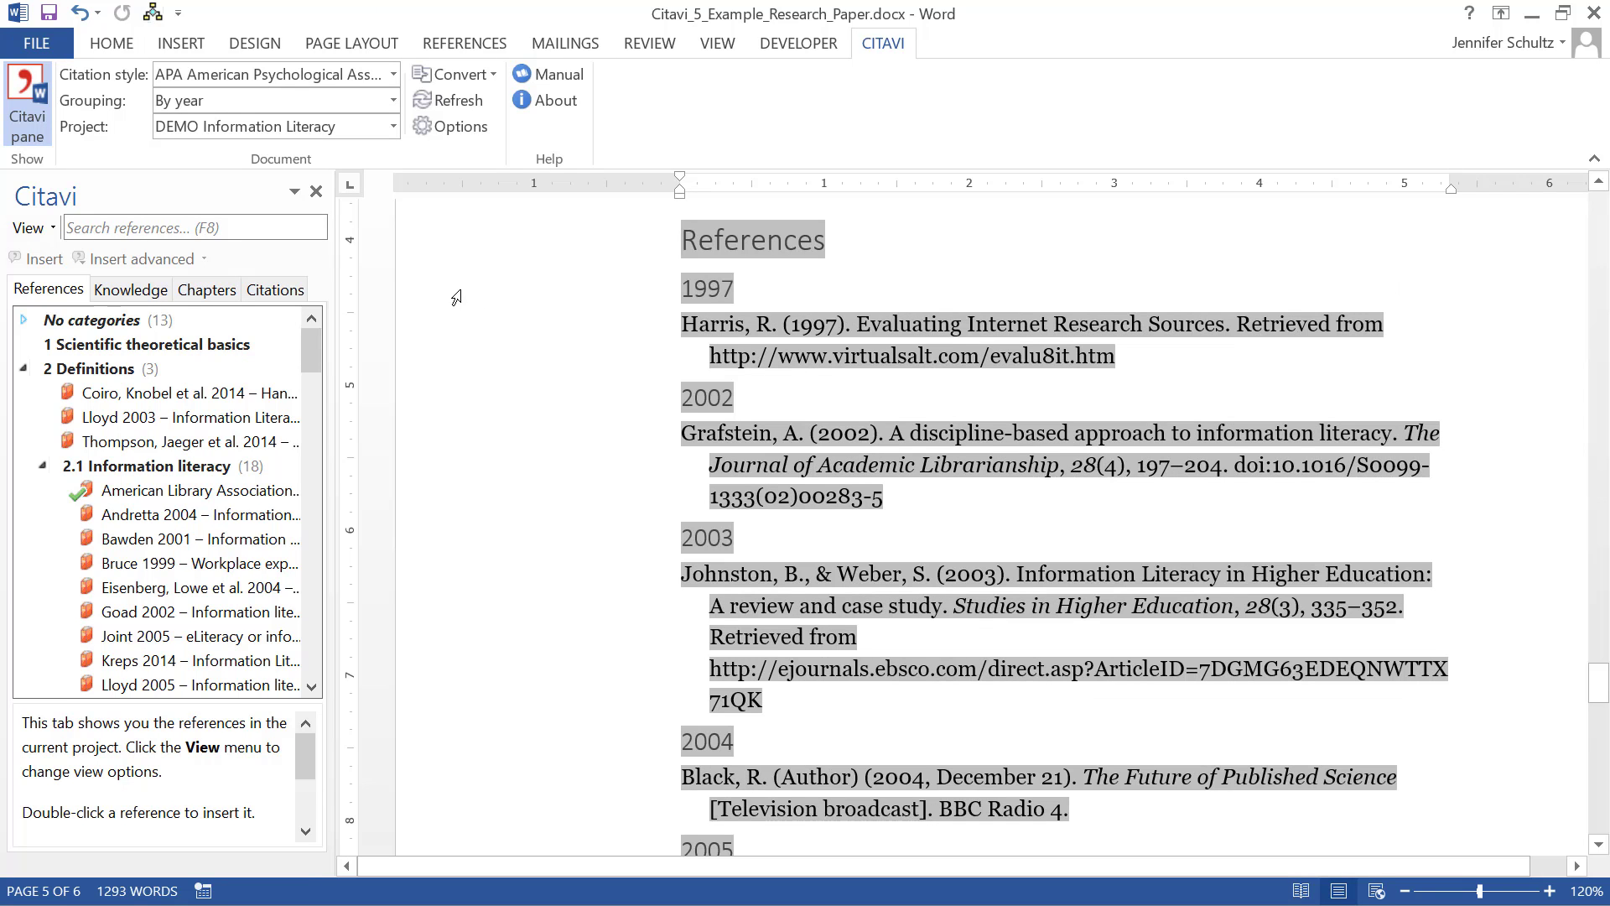
{"action": "scroll", "coordinate": [527, 336], "scroll_direction": "down", "scroll_amount": 5}
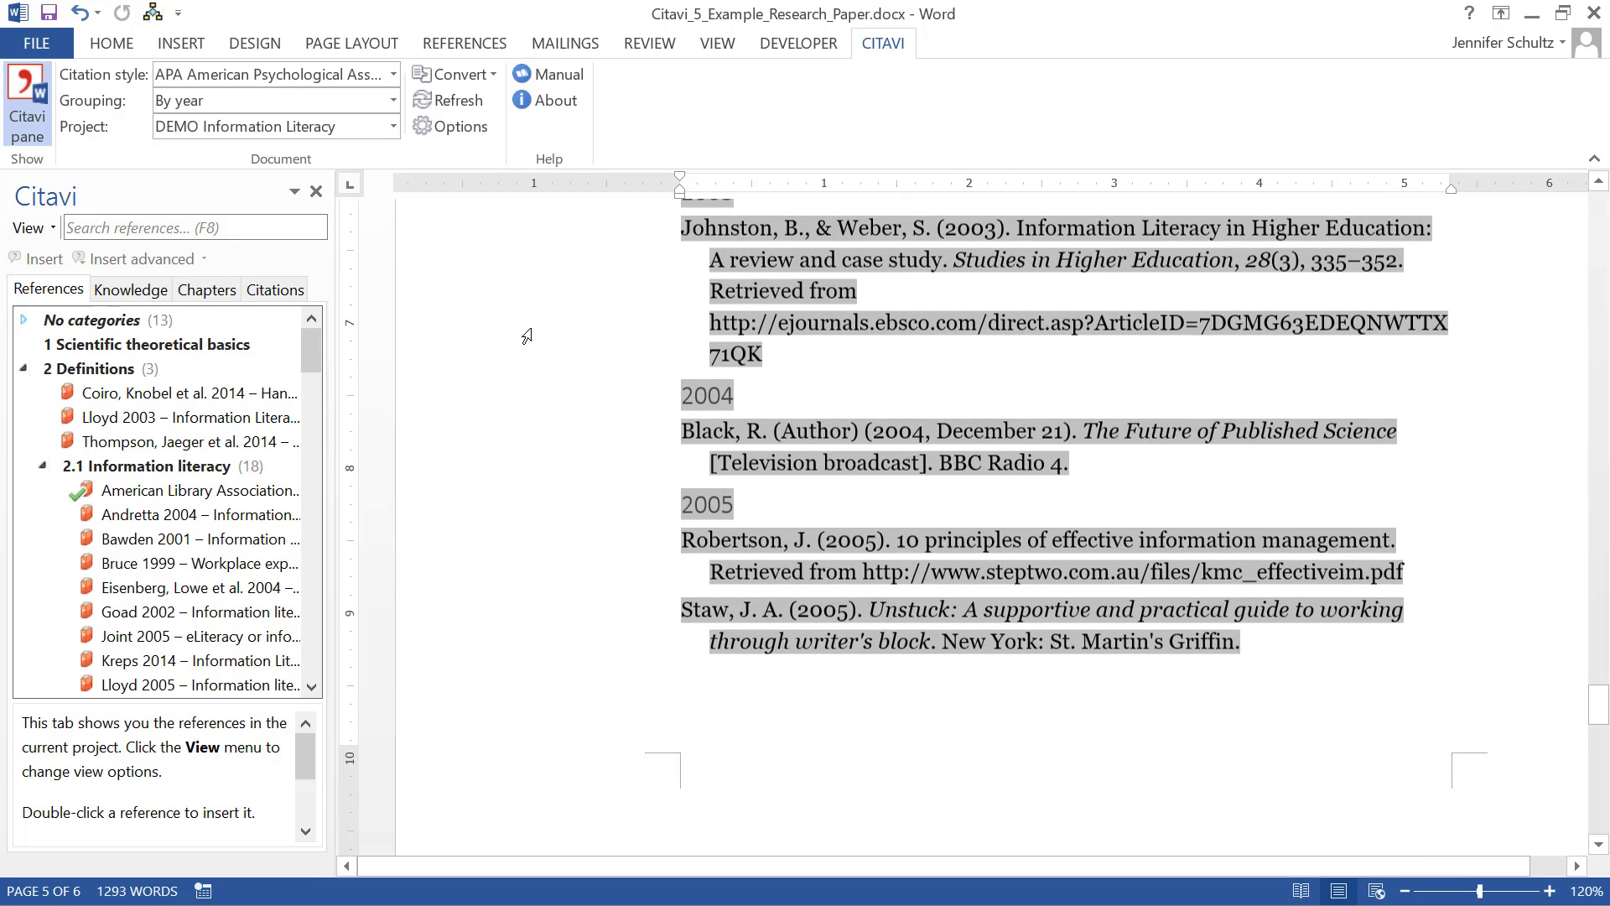
{"action": "scroll", "coordinate": [526, 336], "scroll_direction": "down", "scroll_amount": 8}
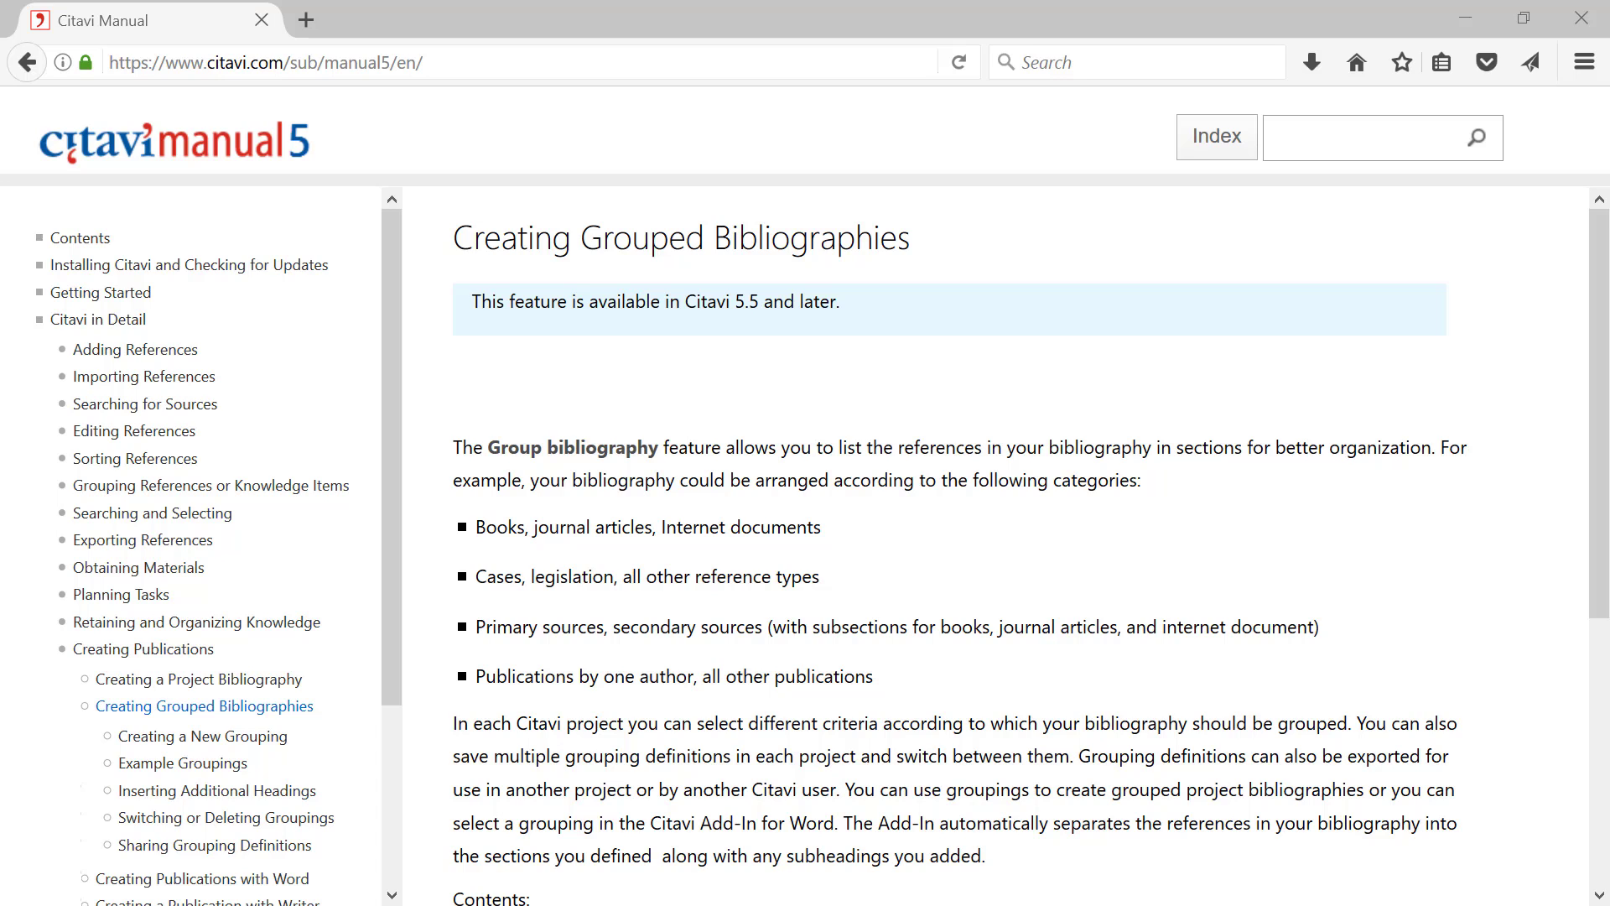
Open the manual's Example Groupings page and read through the primary and secondary sources steps
{"action": "left_click", "coordinate": [228, 780]}
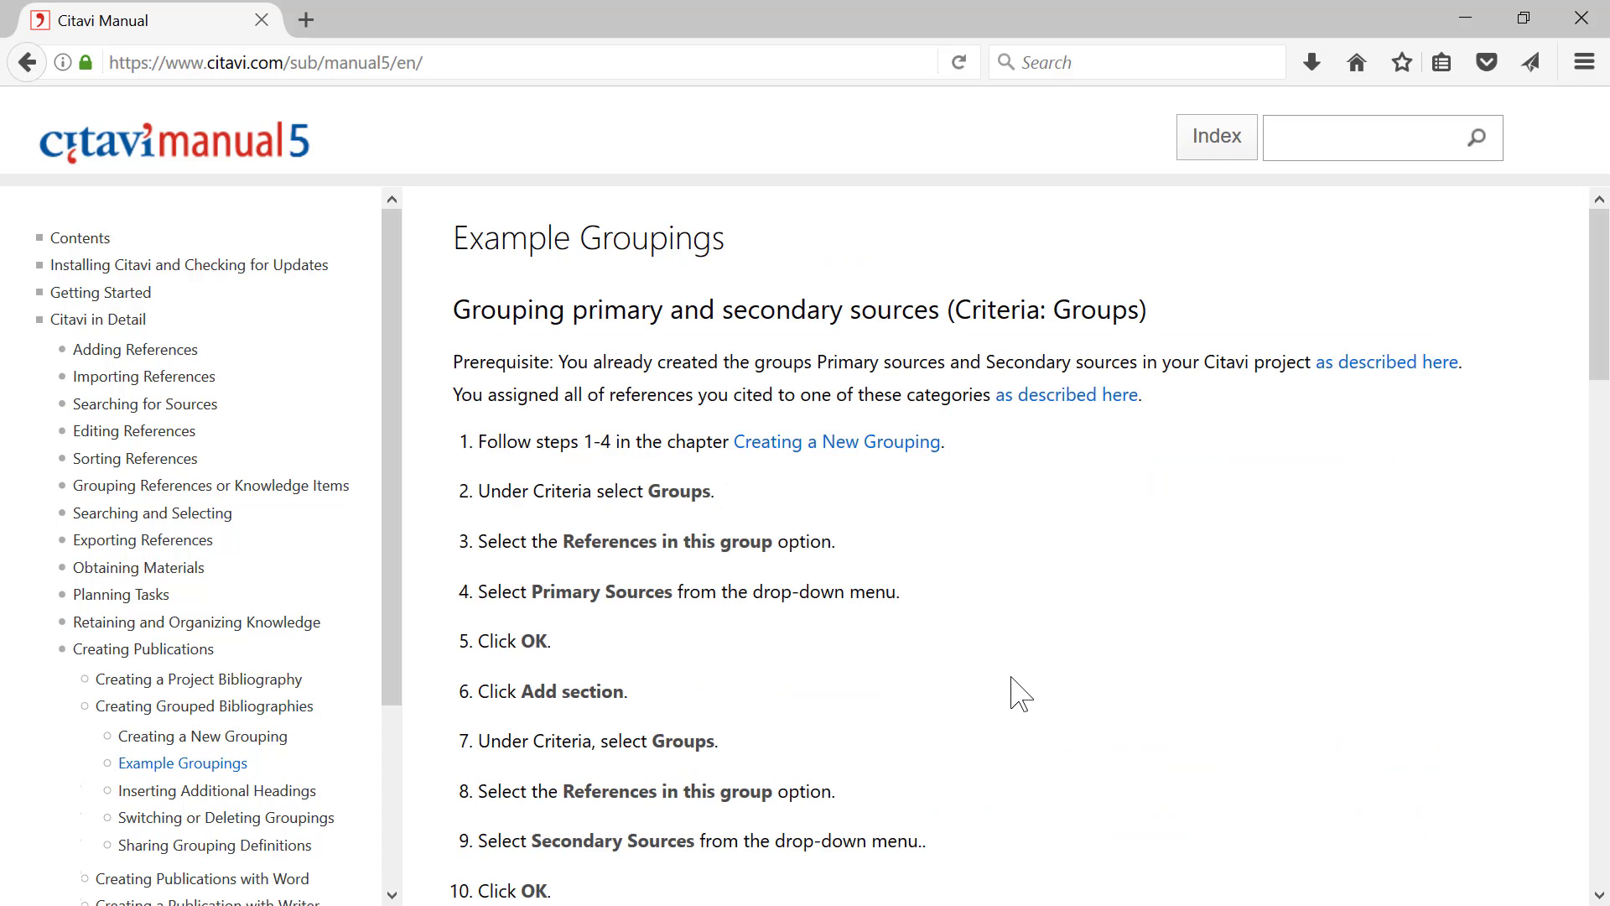
{"action": "scroll", "coordinate": [1020, 695], "scroll_direction": "down", "scroll_amount": 5}
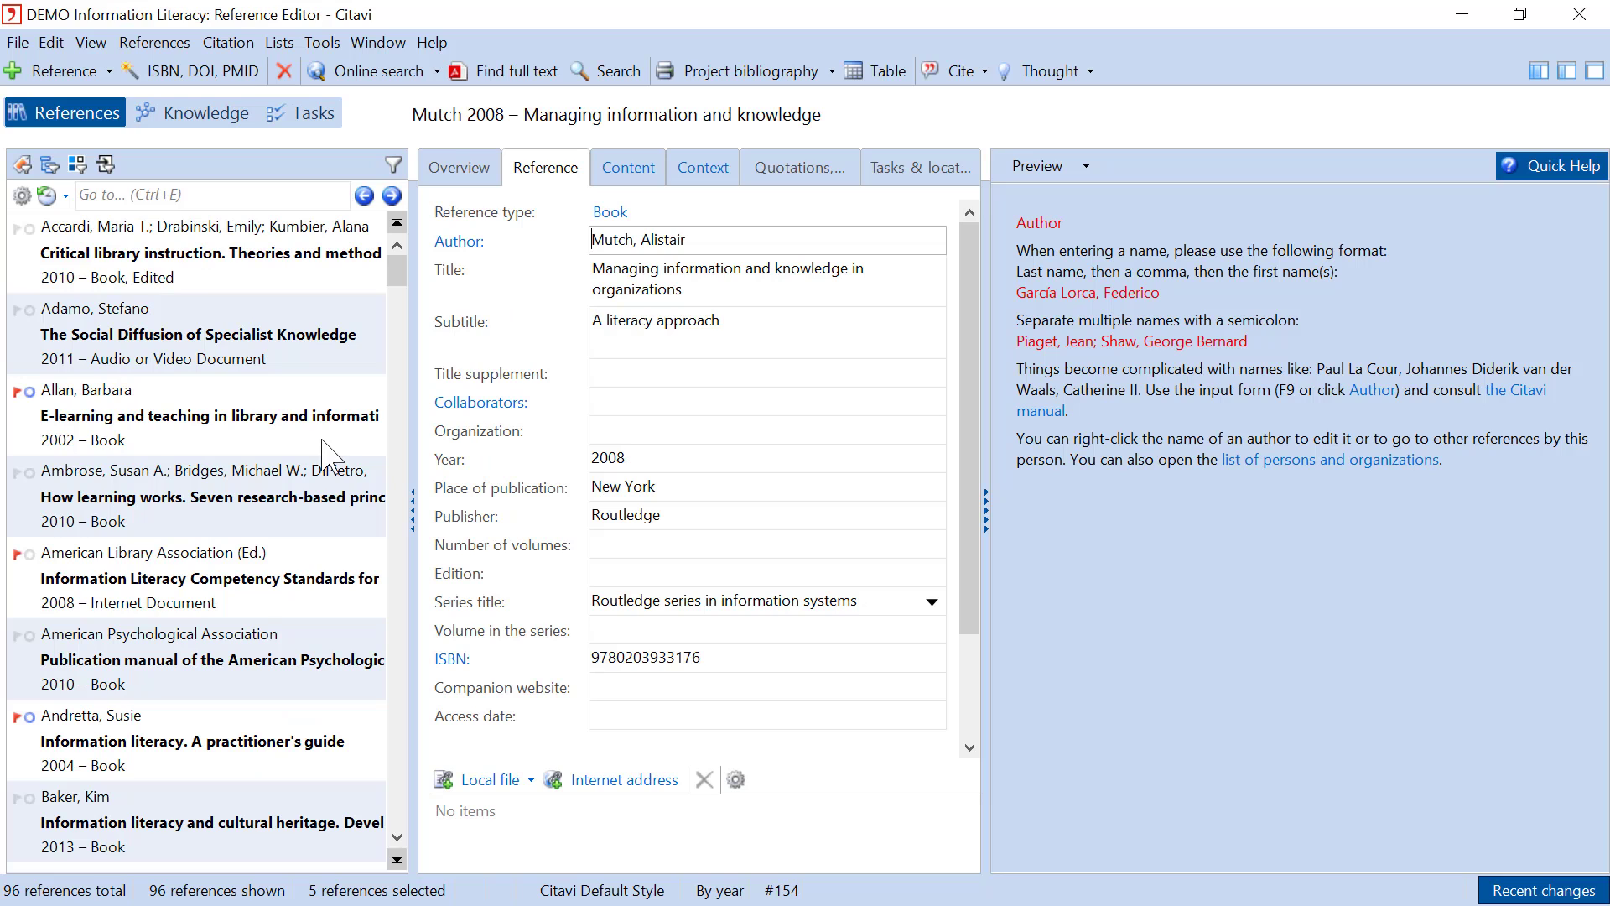
Open the Group Bibliography editor from Citation > Group bibliography > Create or edit grouping
{"action": "left_click", "coordinate": [231, 44]}
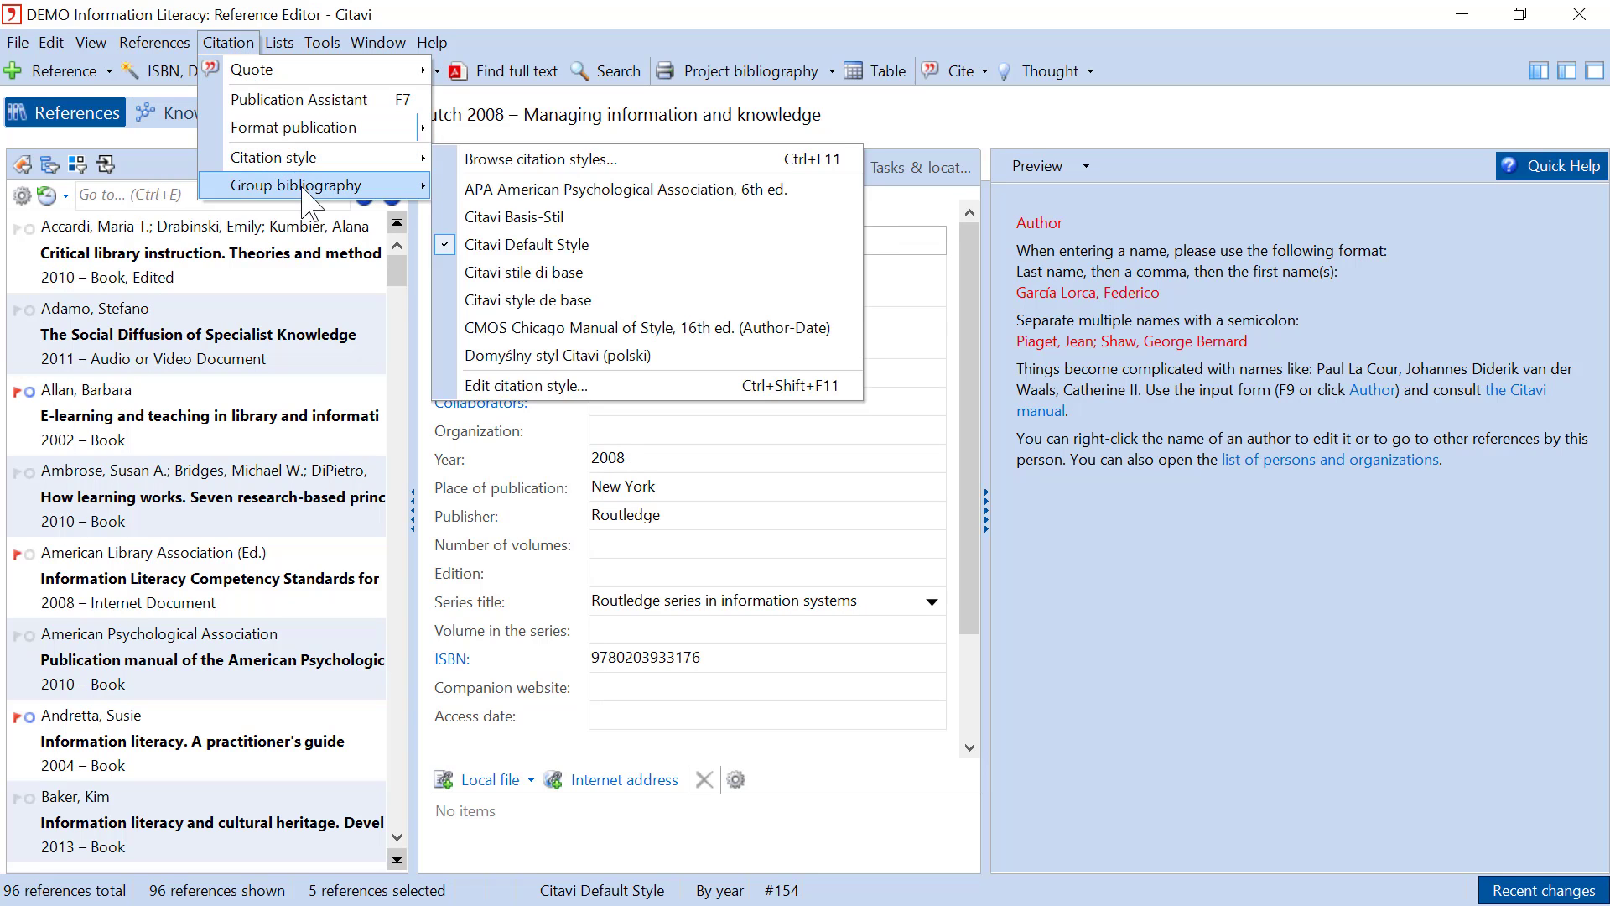
{"action": "mouse_move", "coordinate": [311, 192]}
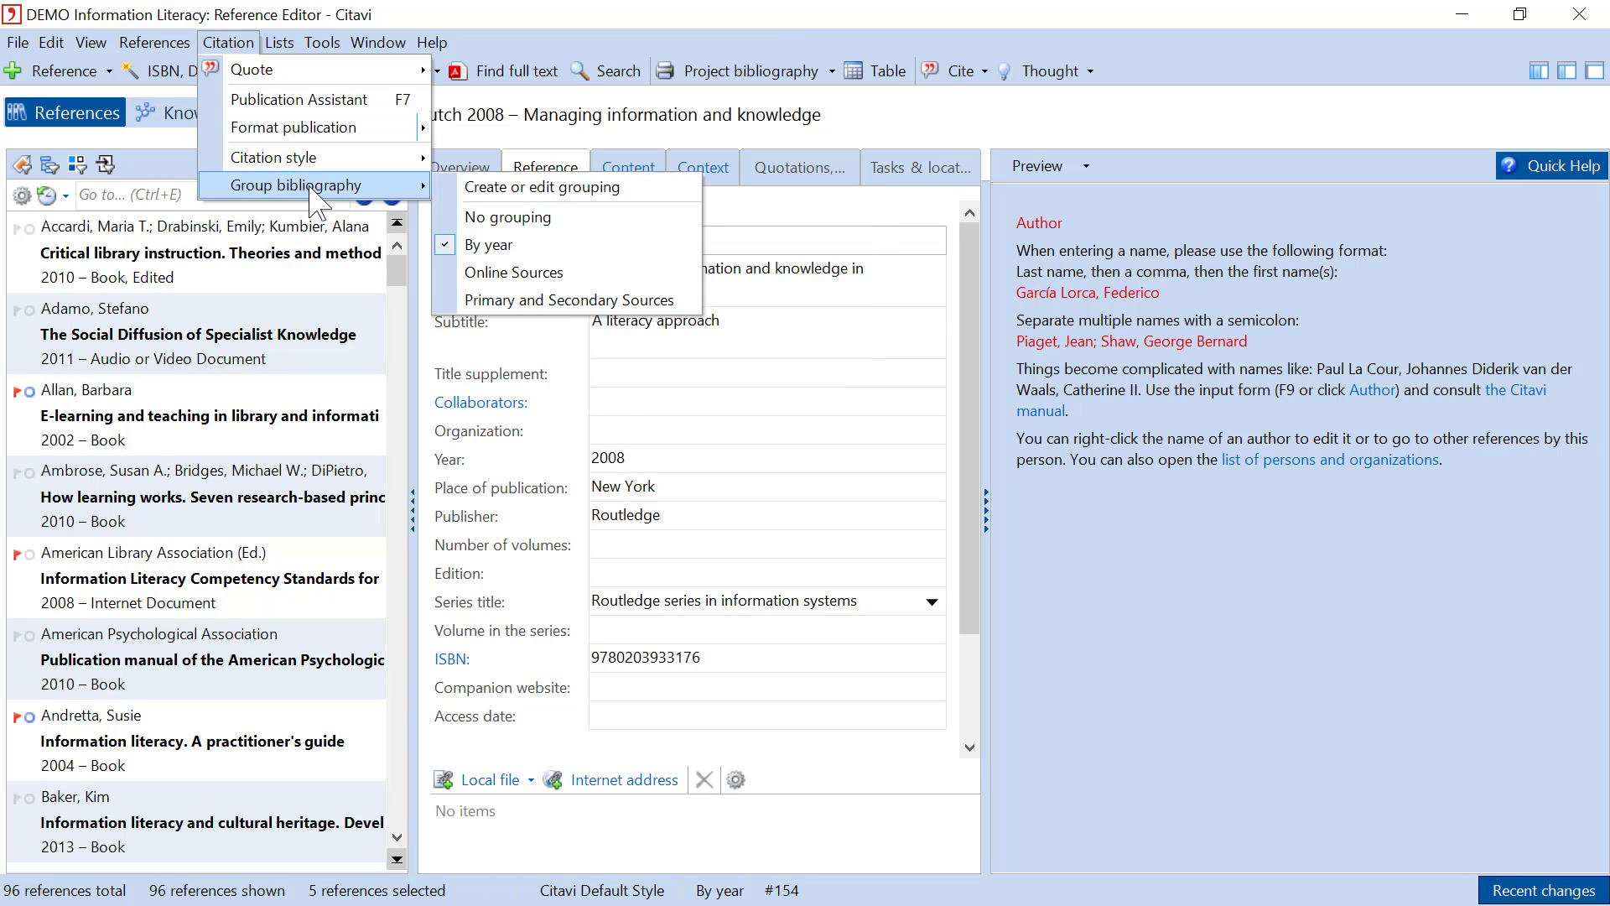
{"action": "left_click", "coordinate": [517, 191]}
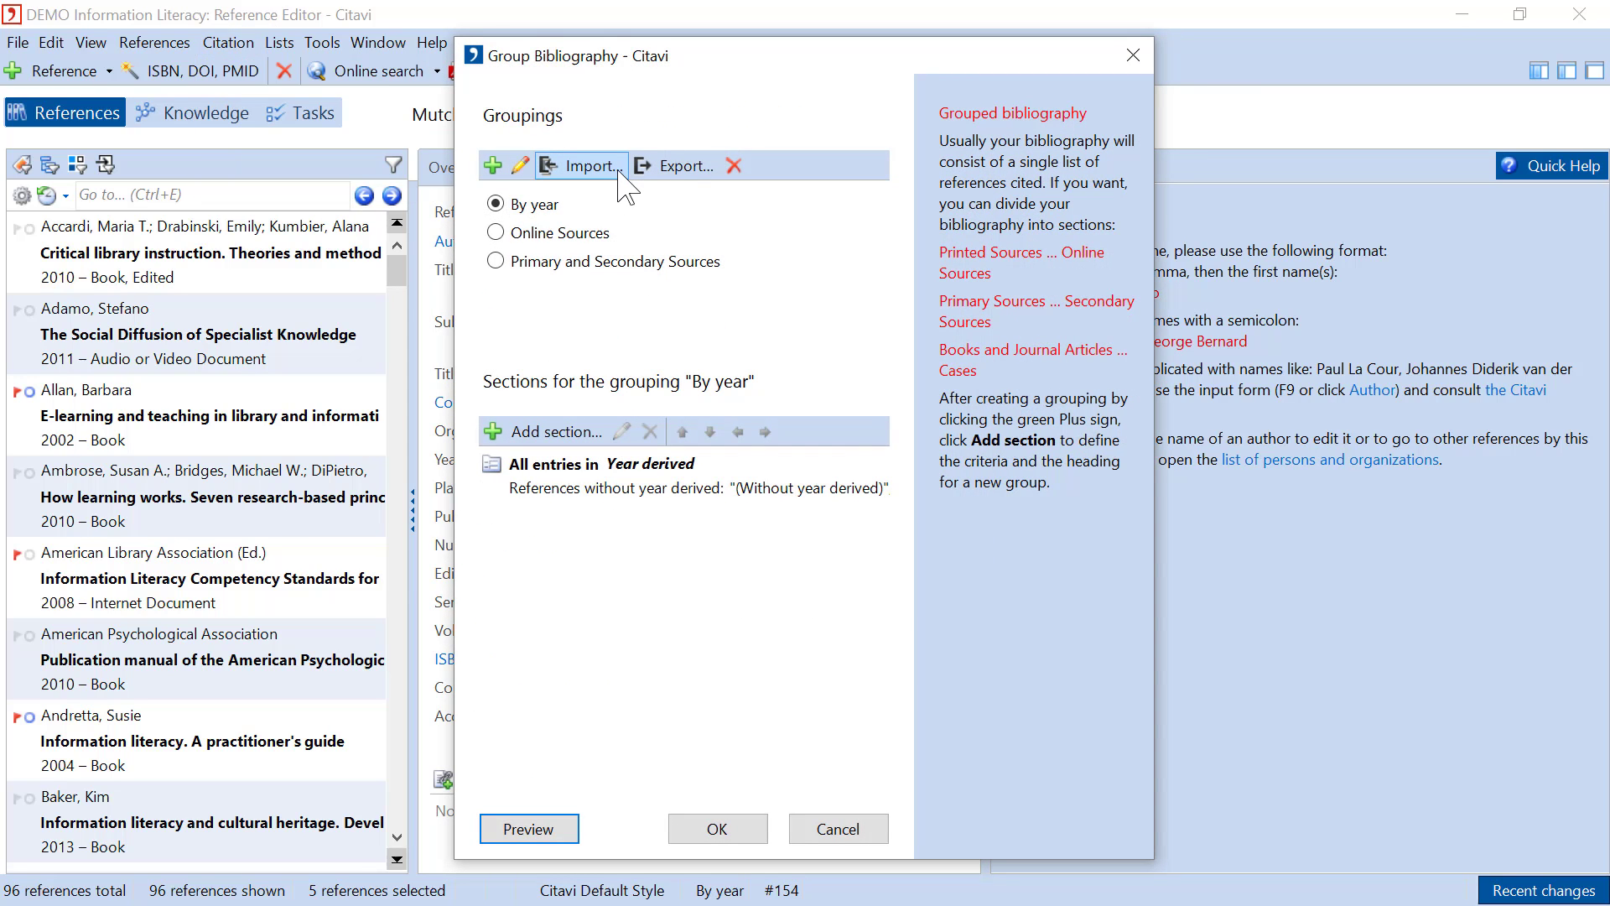